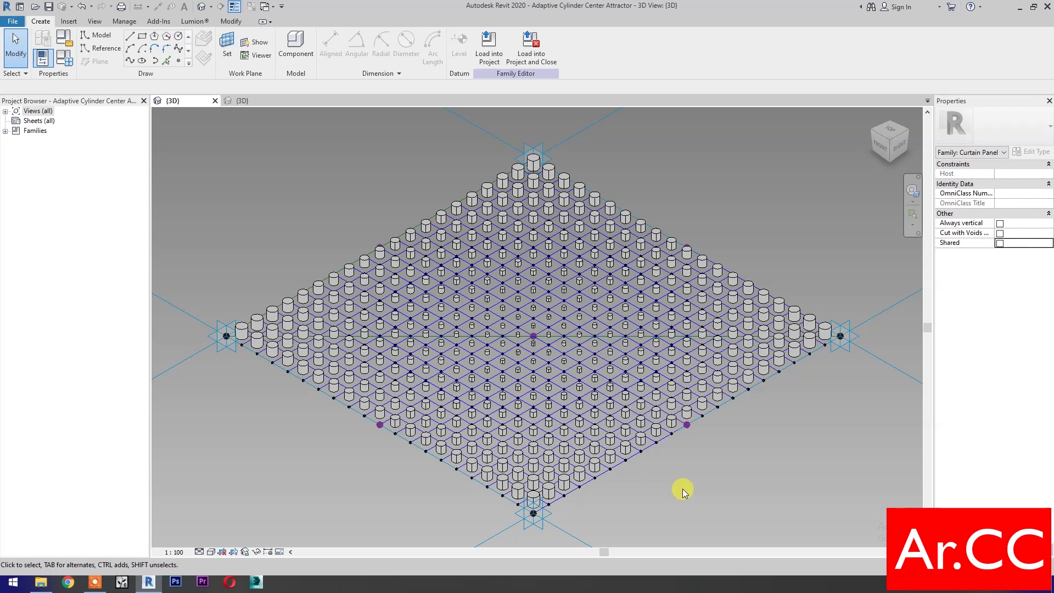
- Change the Cylinder Finish and Attractor Distance family parameters from type to instance parameters
left_click(63, 58)
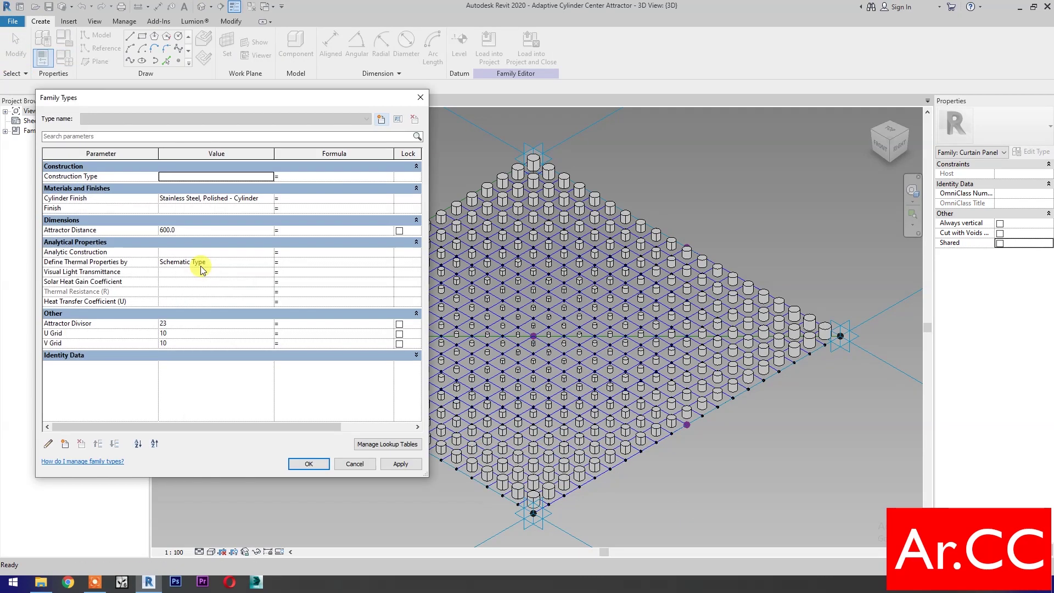
left_click(111, 199)
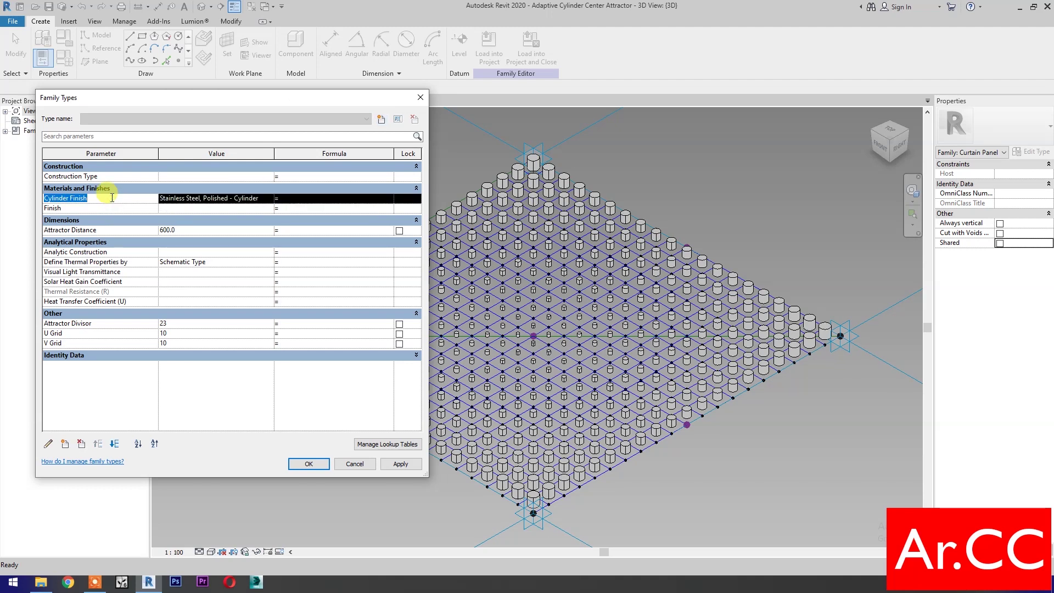
left_click(47, 445)
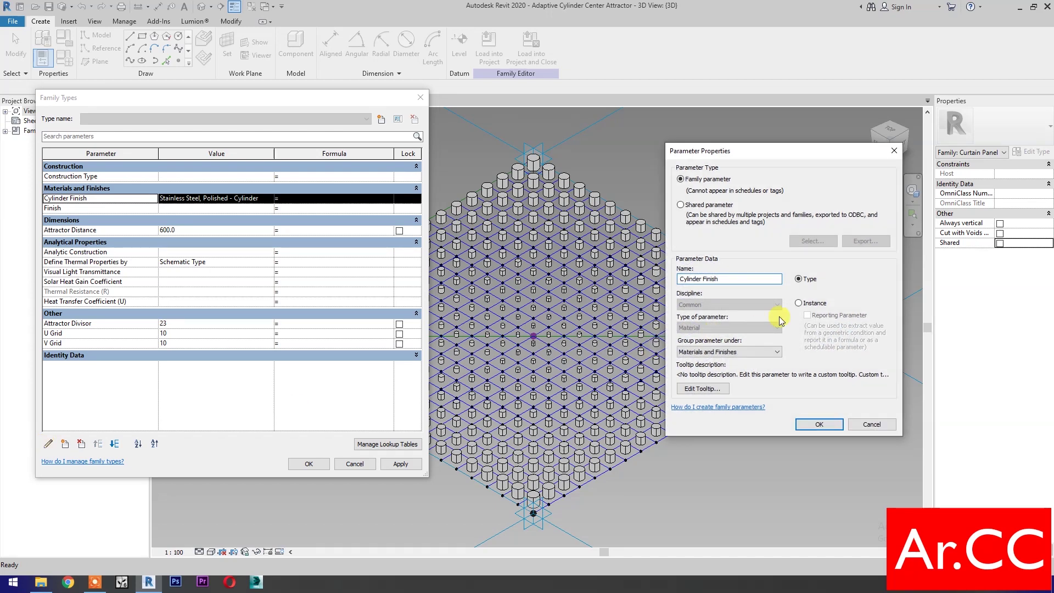
left_click(817, 425)
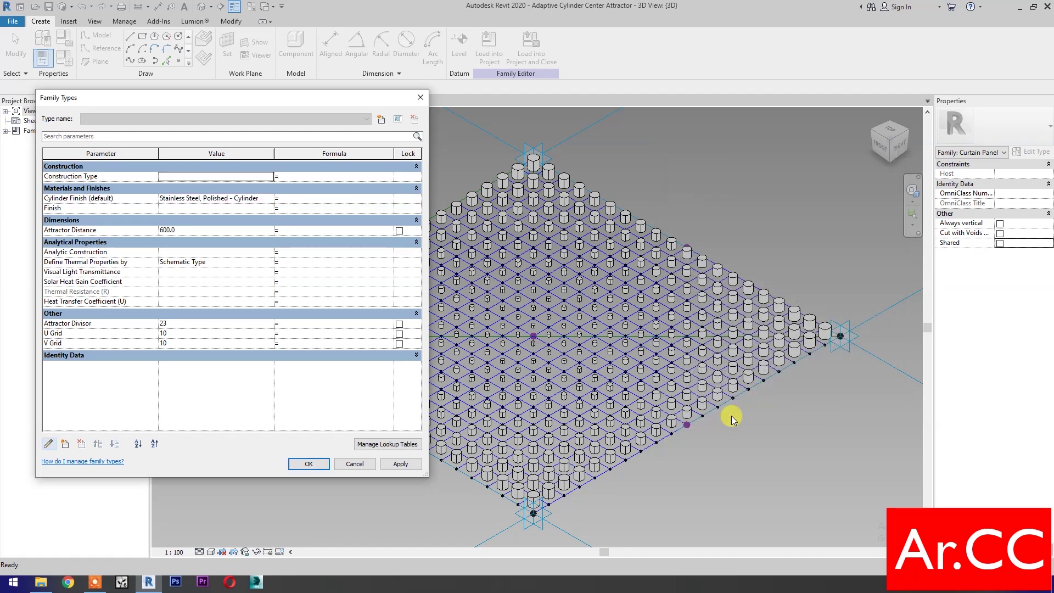
left_click(132, 231)
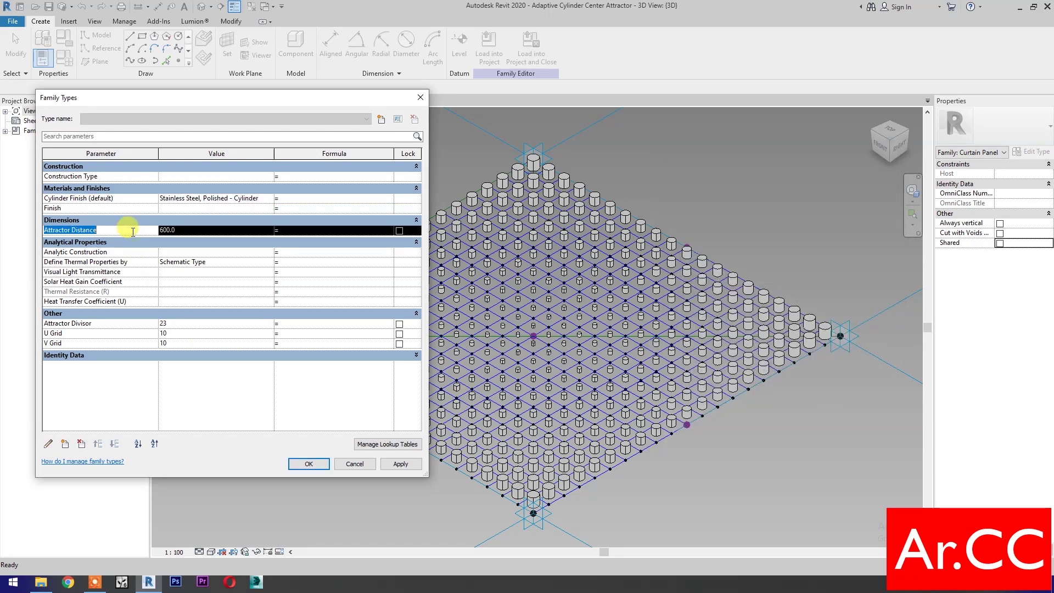
left_click(48, 444)
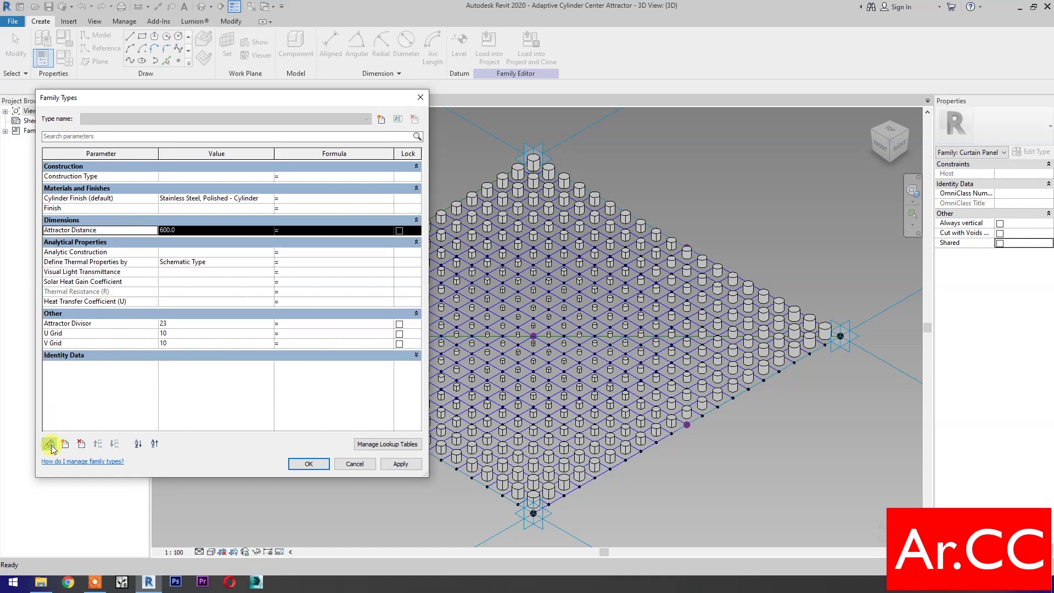
left_click(799, 303)
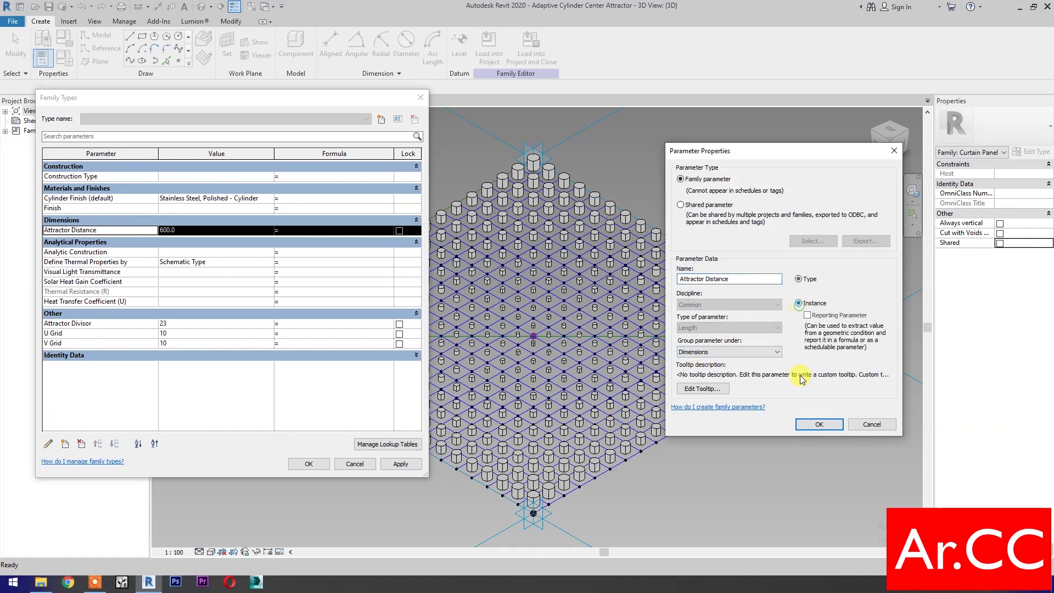
left_click(813, 425)
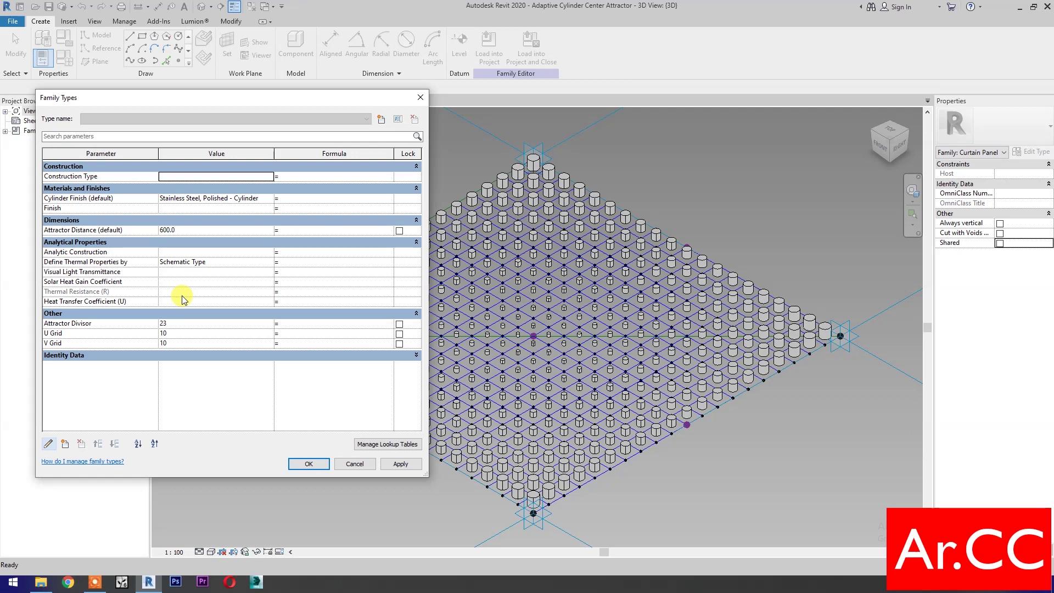
- Change the Attractor Divisor family parameter from a type to an instance parameter
left_click(105, 325)
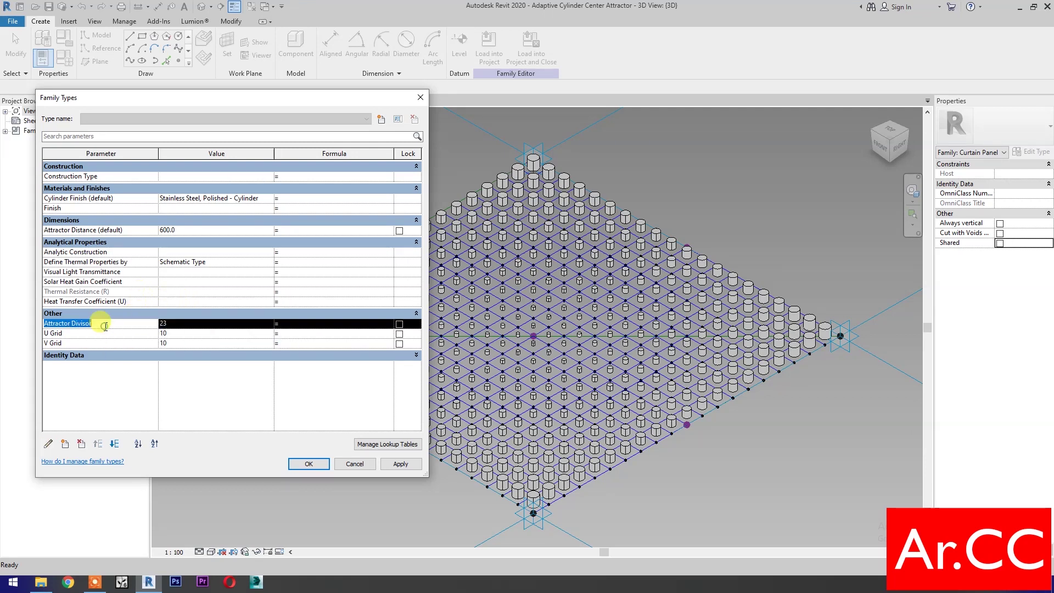
left_click(49, 444)
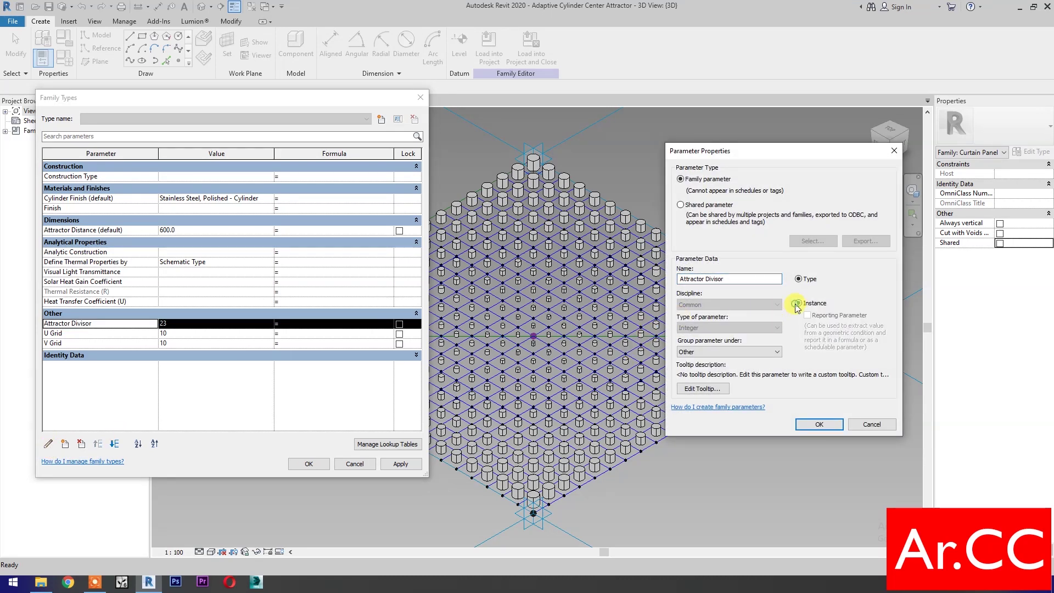
left_click(820, 424)
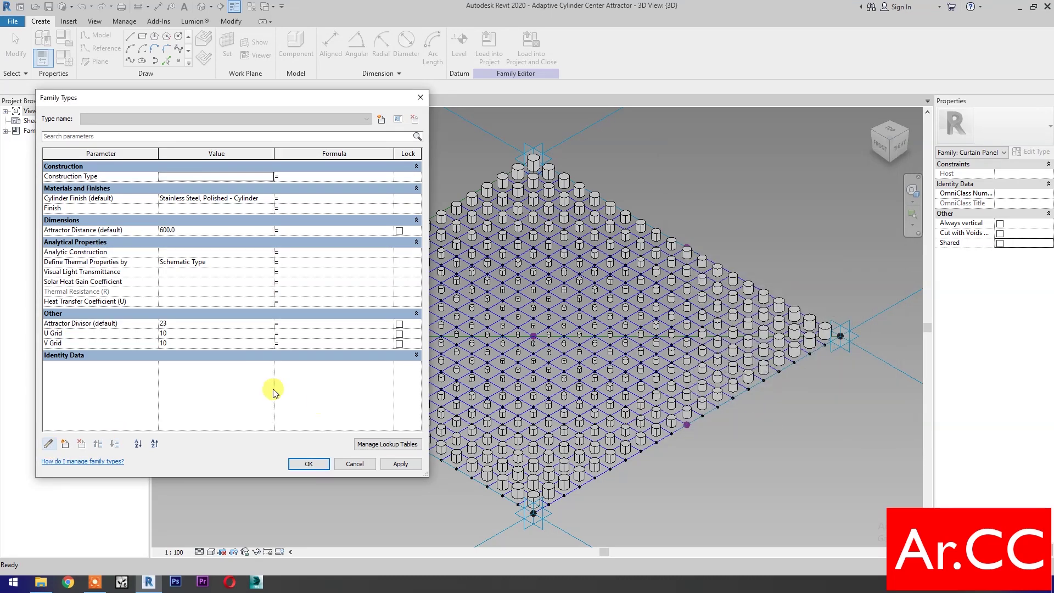
- Change the U Grid and V Grid parameters to instance parameters and accept the family type changes
left_click(91, 333)
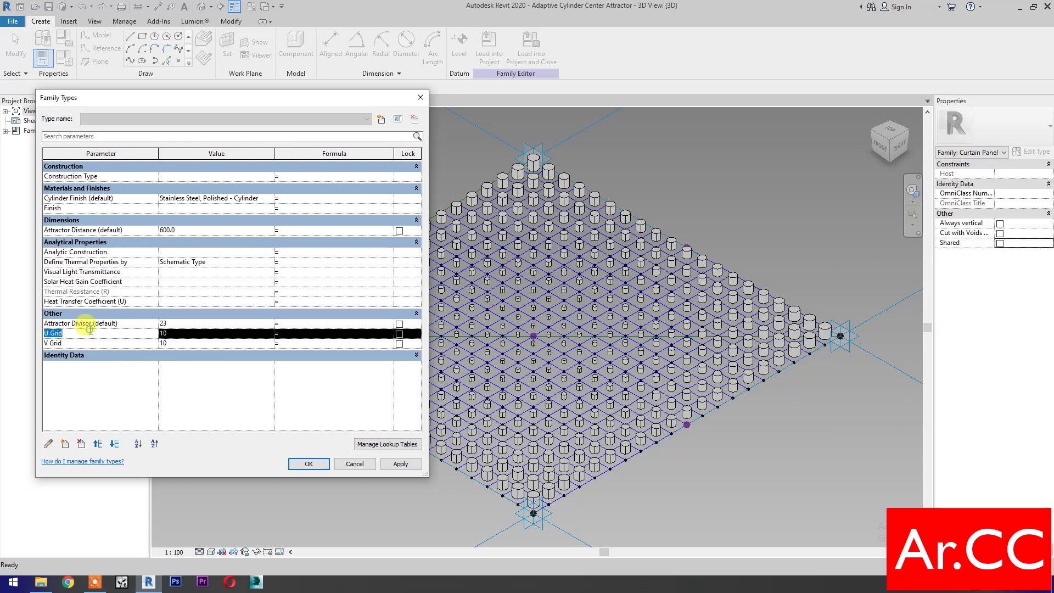
left_click(49, 444)
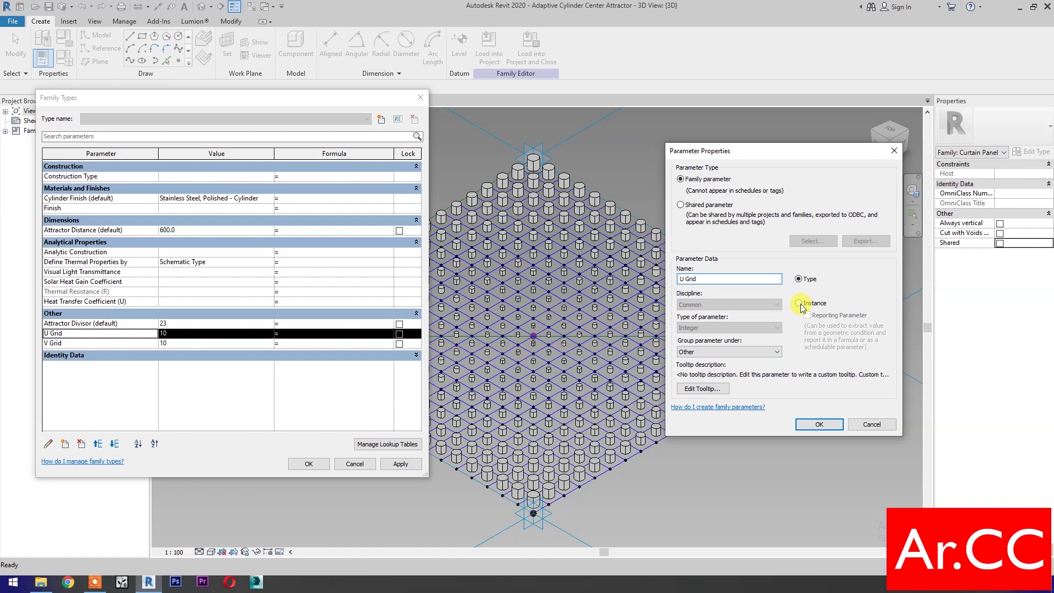
left_click(820, 425)
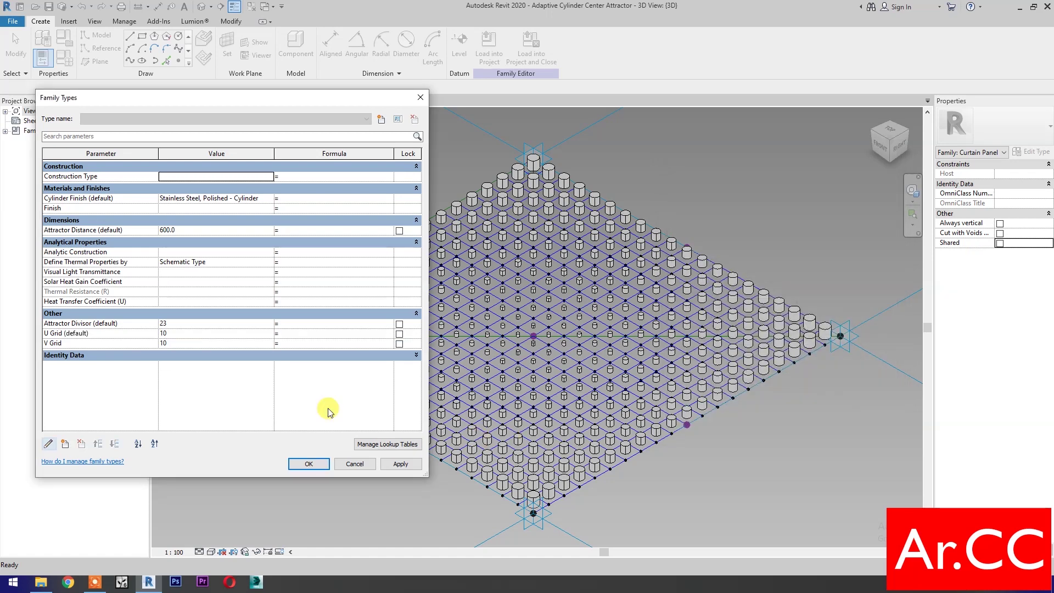
left_click(100, 344)
left_click(47, 447)
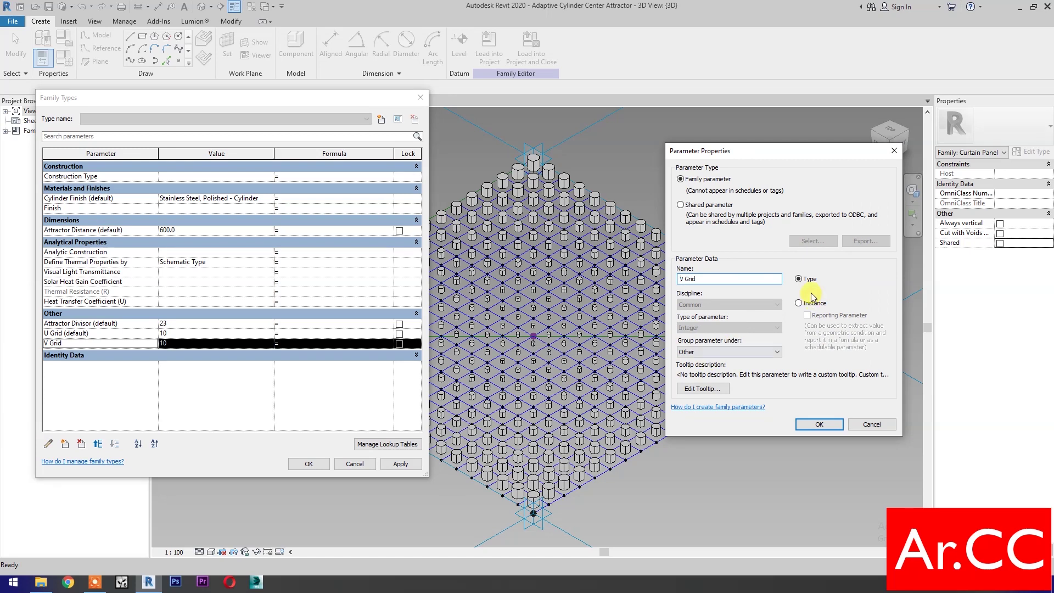
left_click(819, 425)
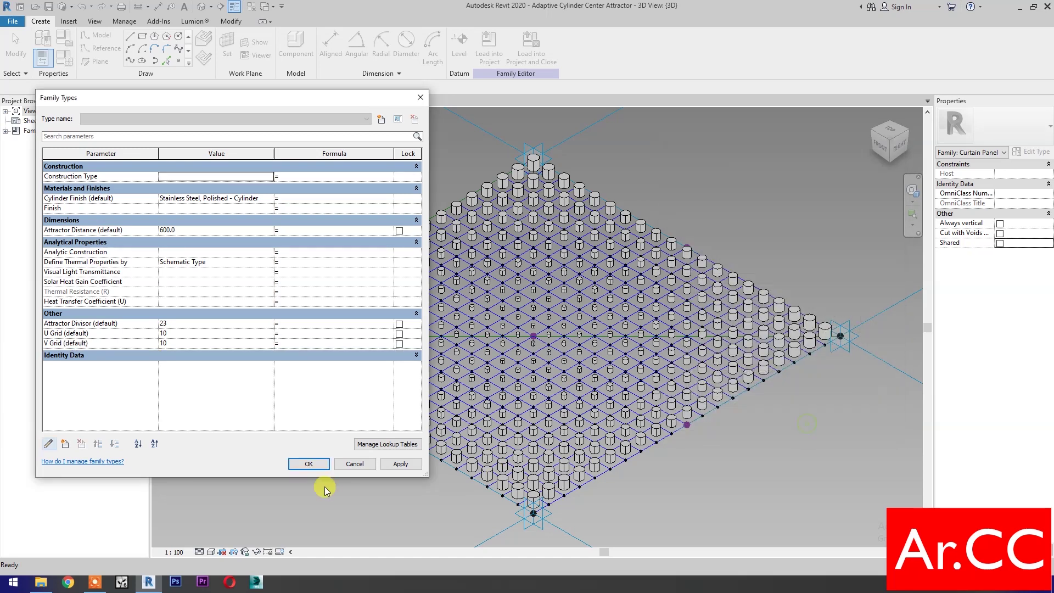
left_click(309, 464)
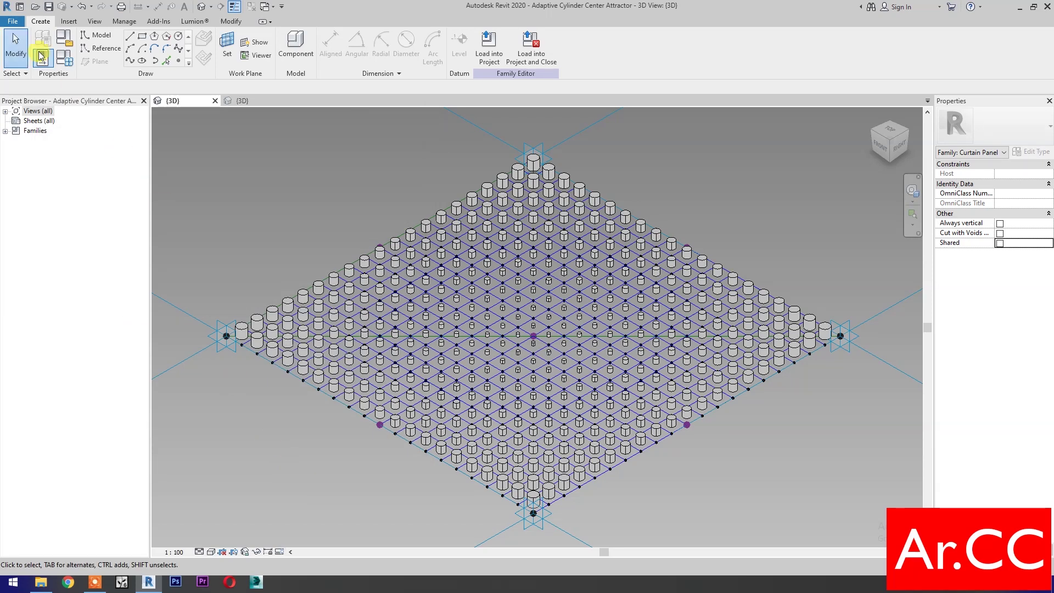
- Save the current attractor panel as a family file
left_click(16, 22)
mouse_move(33, 156)
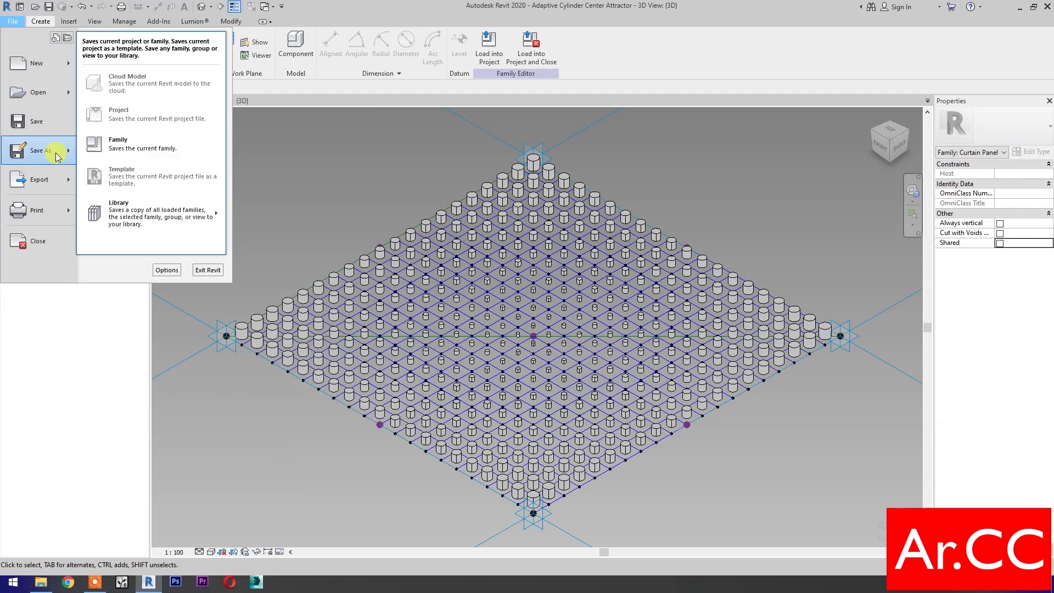
left_click(164, 142)
left_click(671, 476)
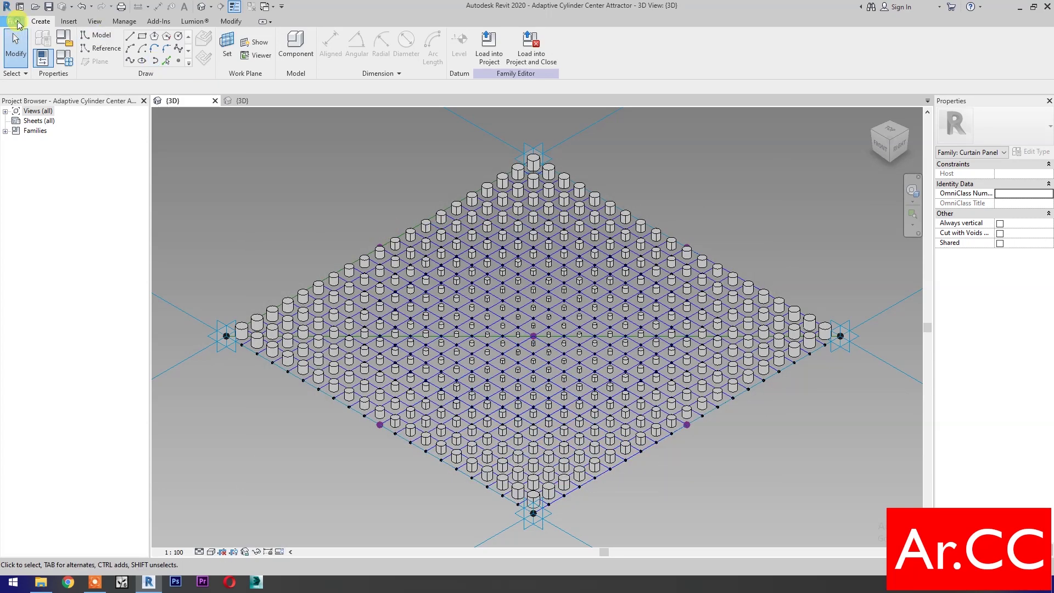
- Create a new family from the Metric Generic Model Pattern Based template
left_click(16, 22)
mouse_move(36, 63)
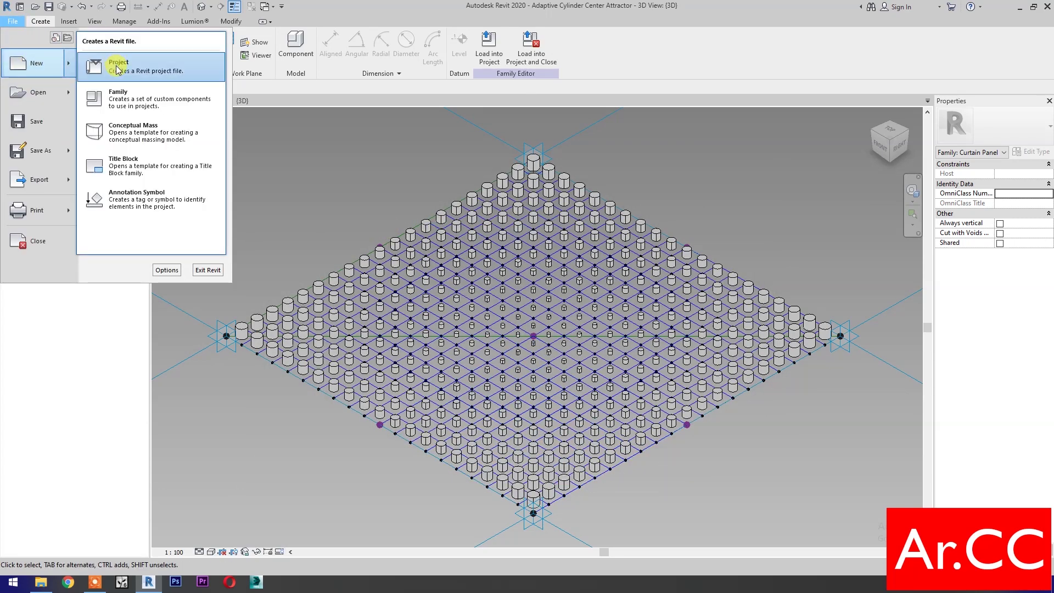
left_click(122, 100)
scroll(553, 330, "down", 3)
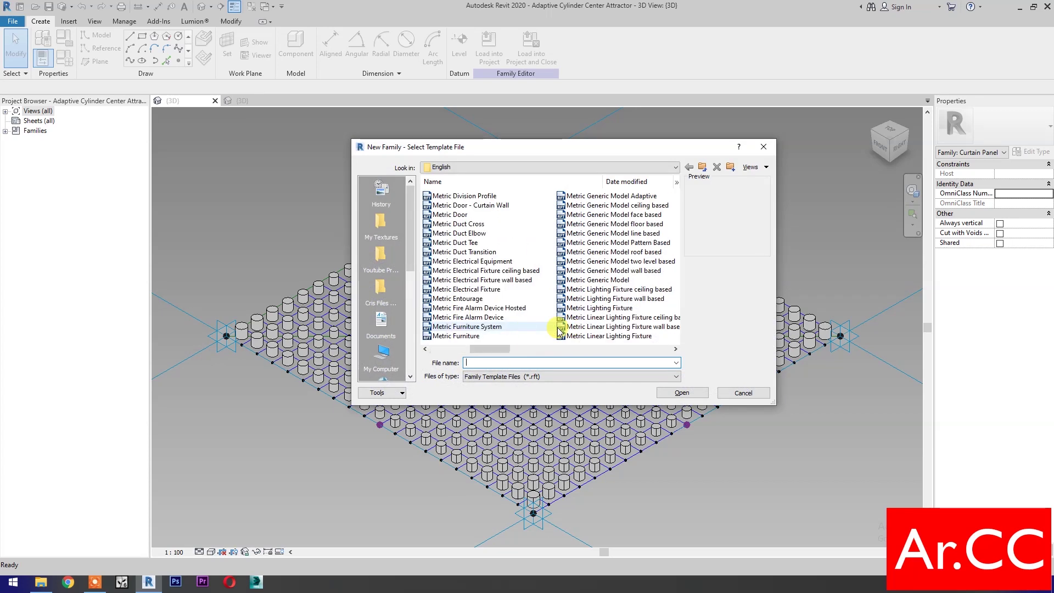
left_click(607, 243)
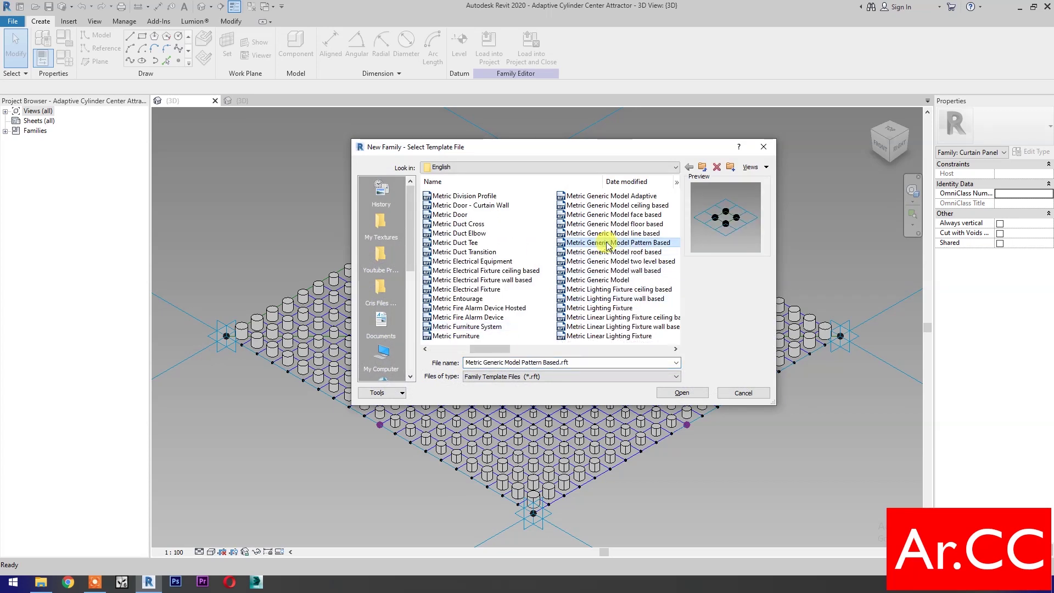
left_click(682, 393)
scroll(641, 368, "up", 3)
middle_click_drag(658, 481, 704, 472)
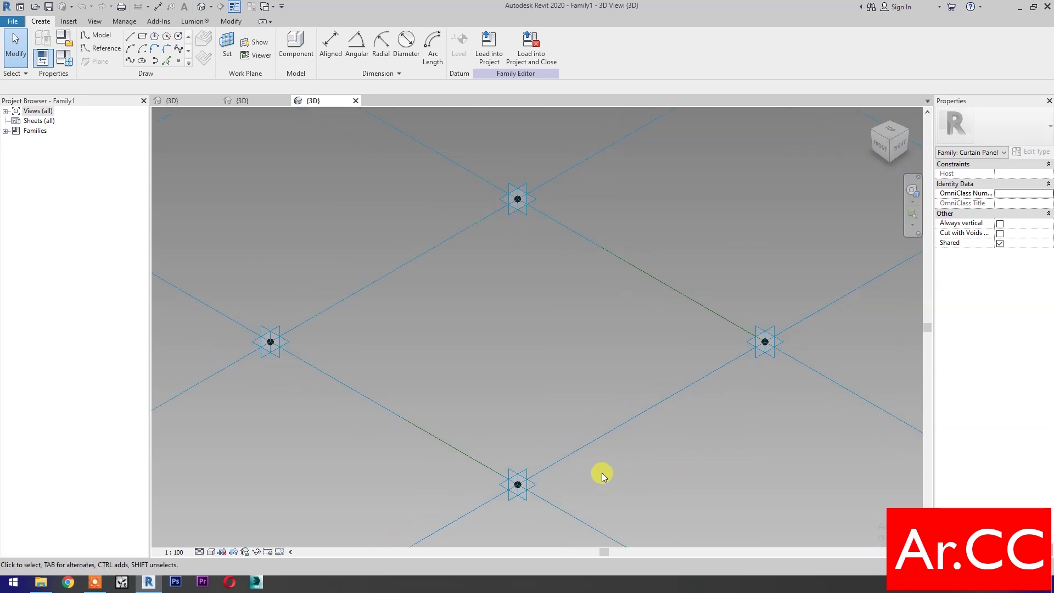
- Connect adaptive points 1 and 3 diagonally with a spline through points and make it a reference line
left_click_drag(264, 275, 767, 436)
left_click(130, 61)
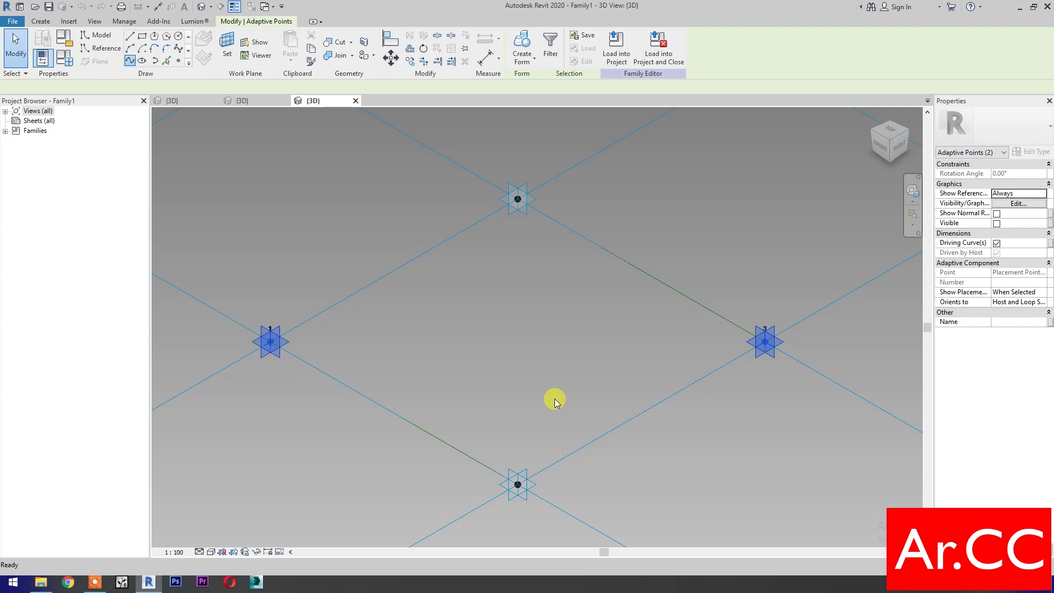
left_click(996, 253)
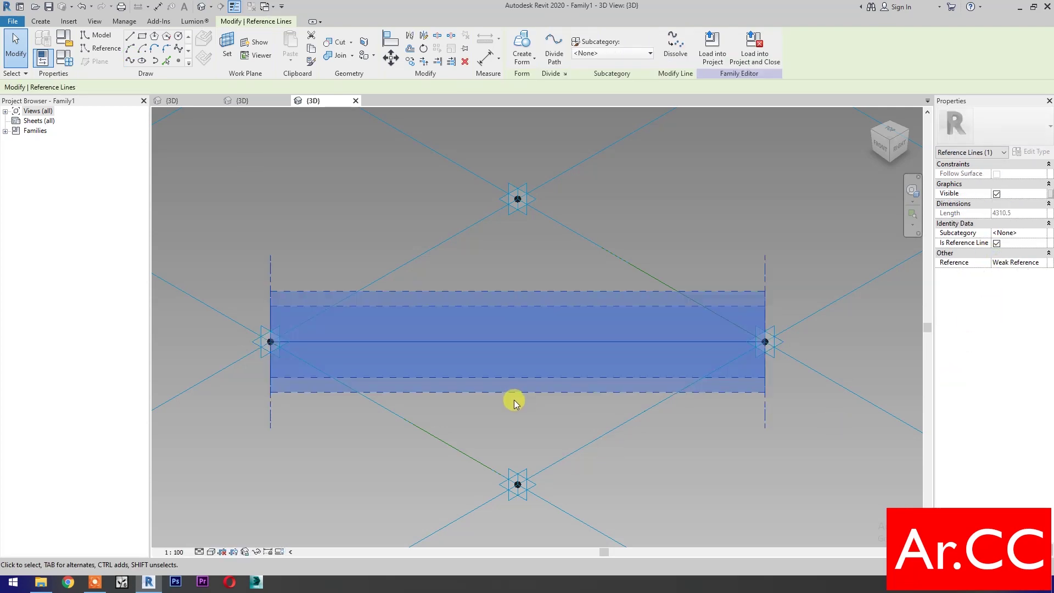
- Place reference points at the midpoint of the diagonal reference line and at the midpoints of the four panel edges
left_click(179, 64)
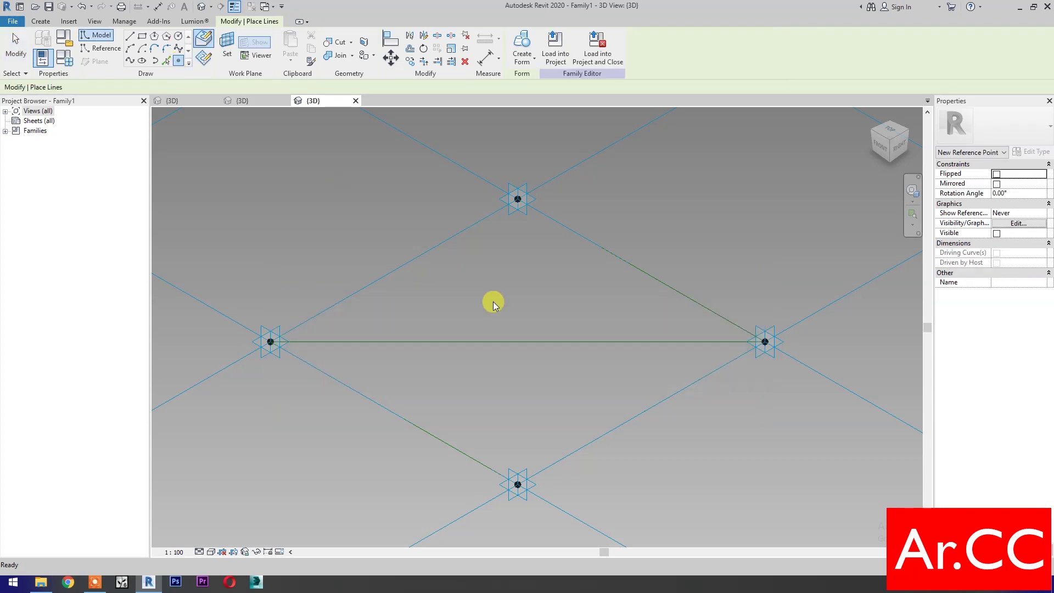
left_click(517, 342)
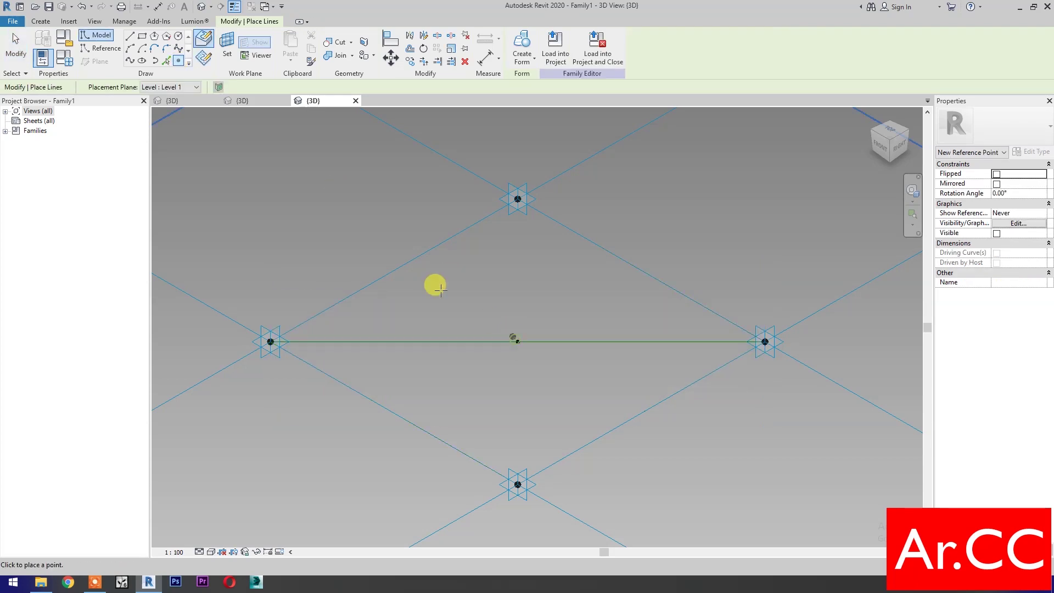
left_click(393, 270)
left_click(641, 270)
left_click(641, 413)
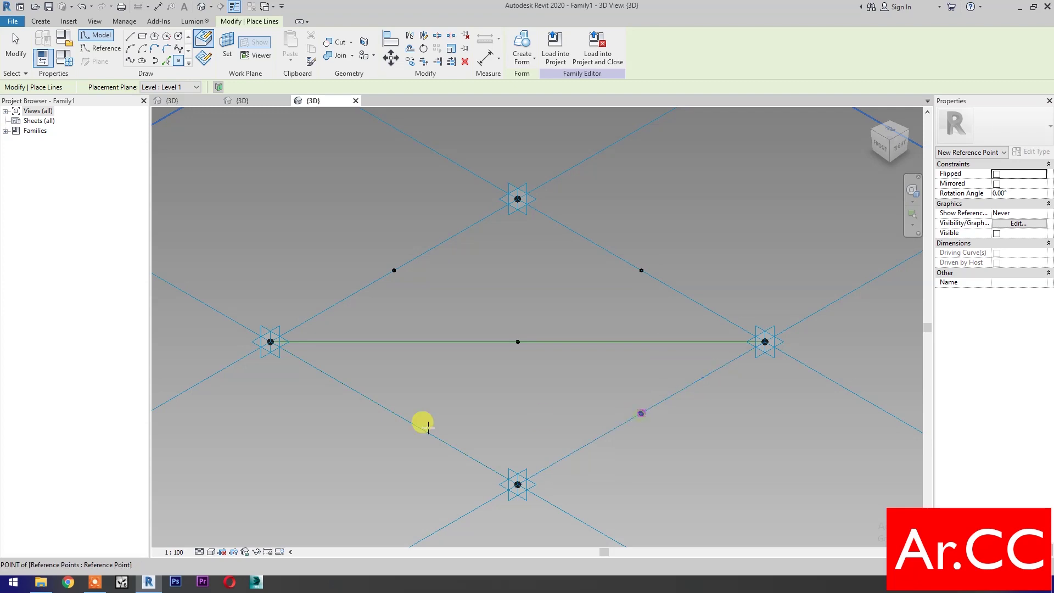
left_click(394, 413)
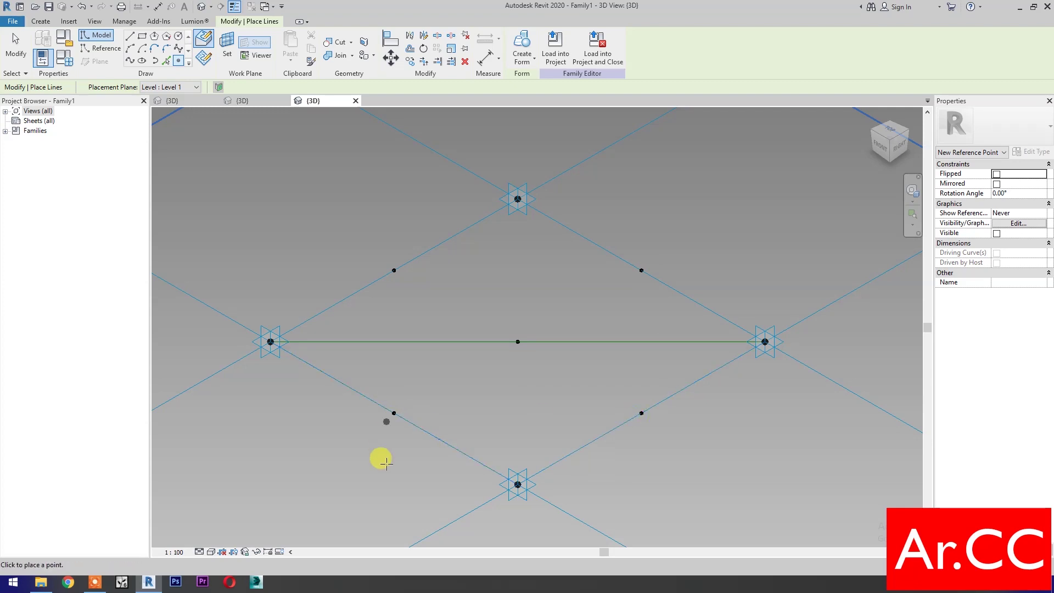
key("Escape")
key("Escape")
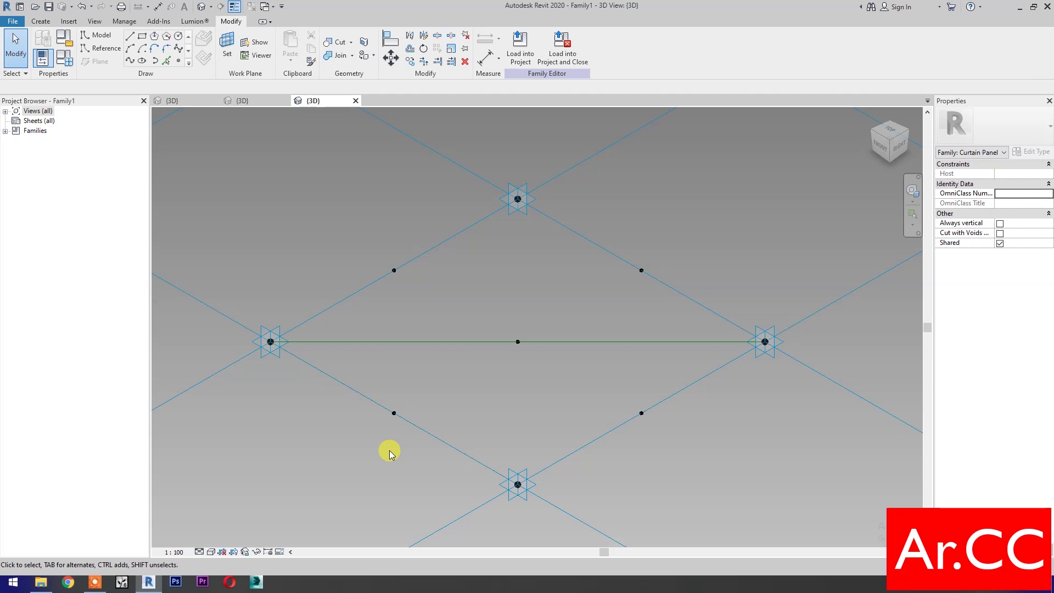
- Draw a spline through adaptive point 1 and the midpoint of the panel's upper-left edge, and make it a reference line
left_click_drag(233, 251, 418, 368)
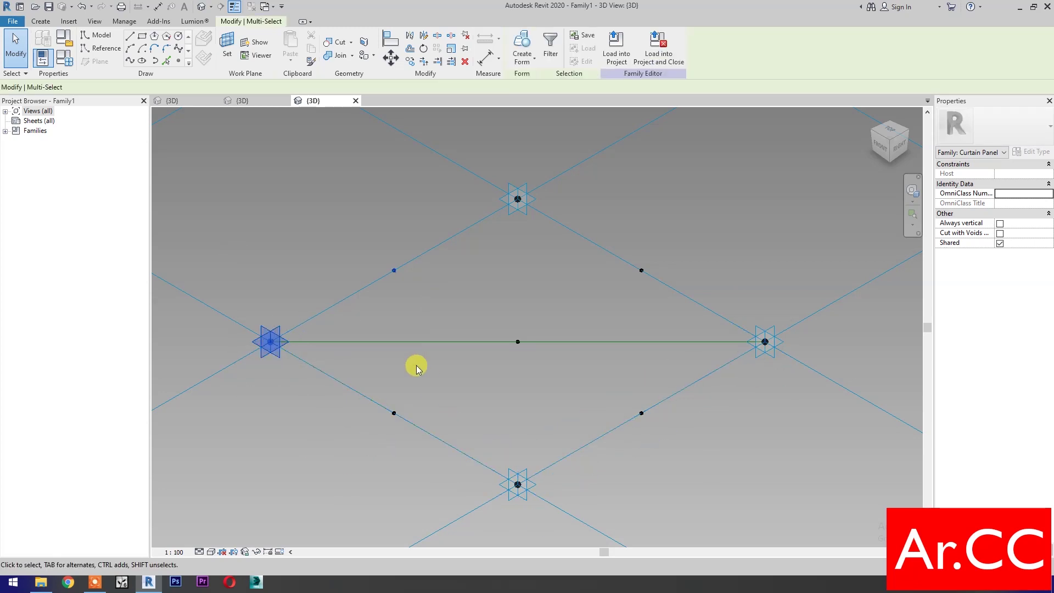
left_click(133, 62)
left_click(997, 254)
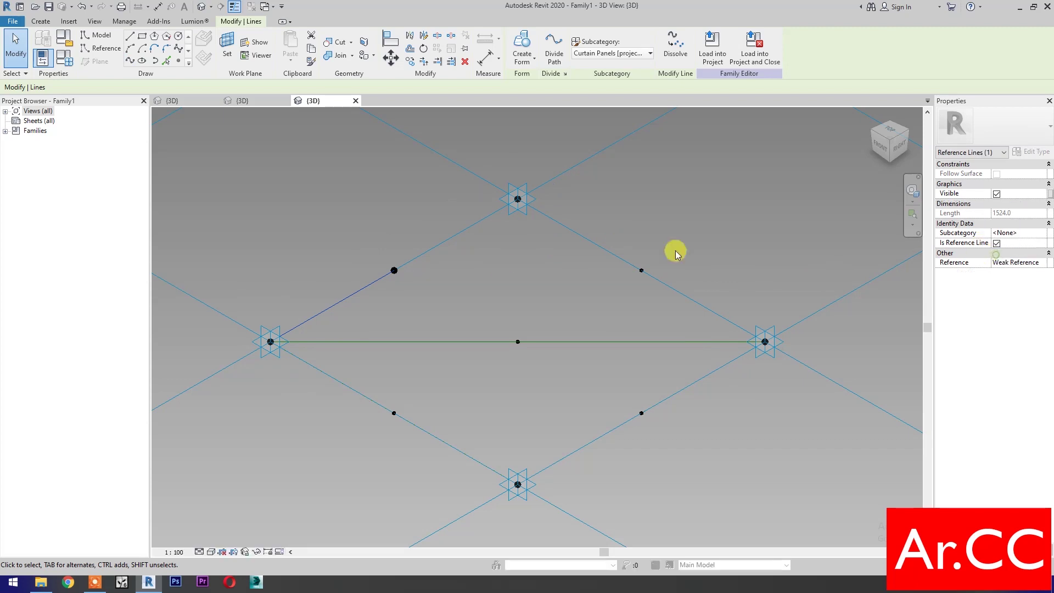
left_click(435, 234)
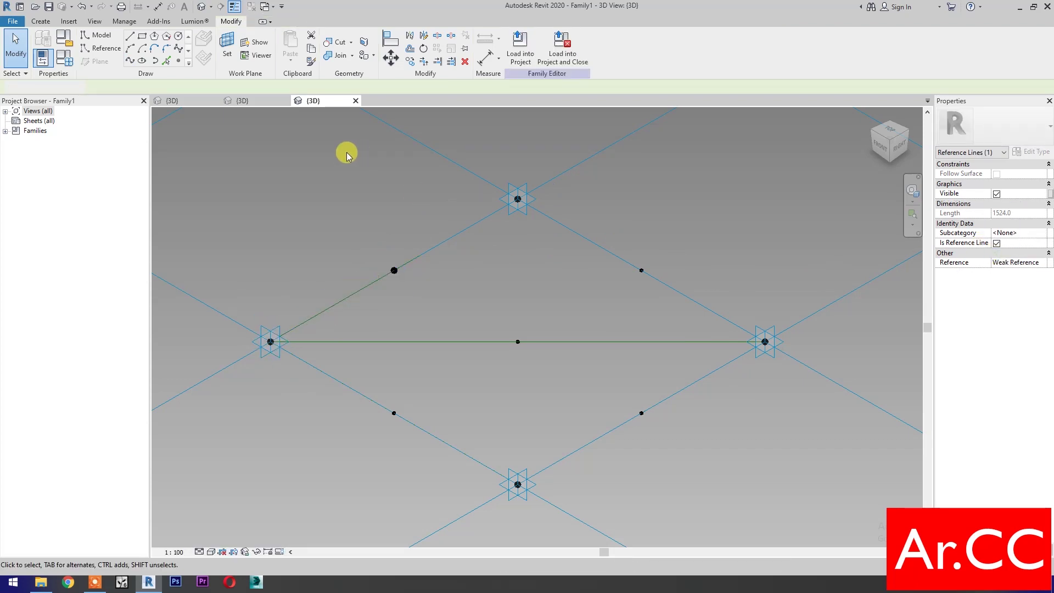
- Draw a spline through the upper-left edge's midpoint and the topmost adaptive point, and make it a reference line
left_click_drag(346, 151, 568, 292)
left_click(132, 63)
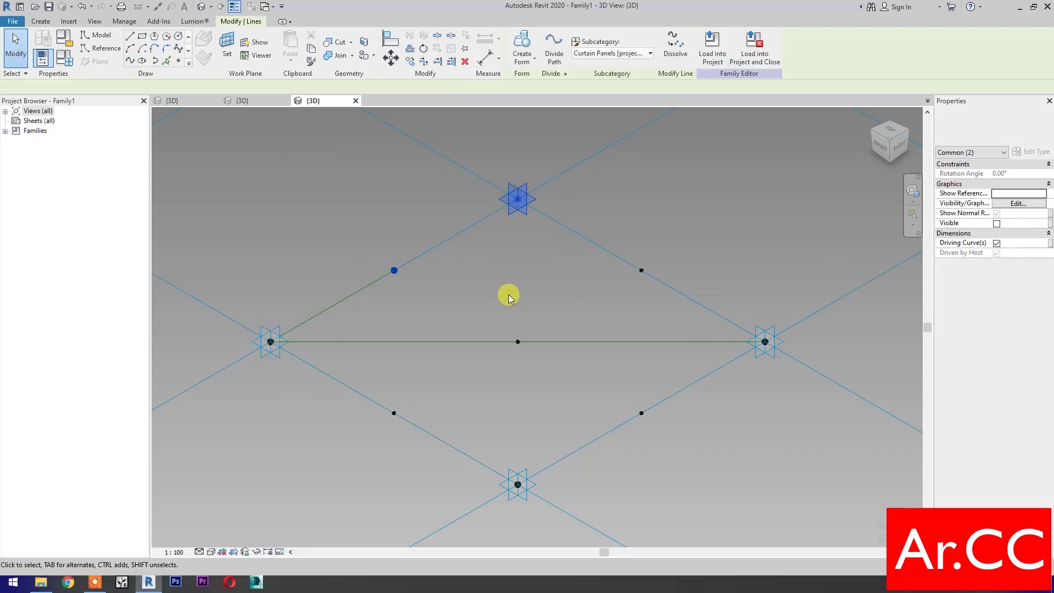
left_click(997, 255)
- Connect the lower-left and upper-right edge midpoints to the centre point with splines through points, and make both reference lines
left_click_drag(359, 449, 542, 317)
left_click(131, 61)
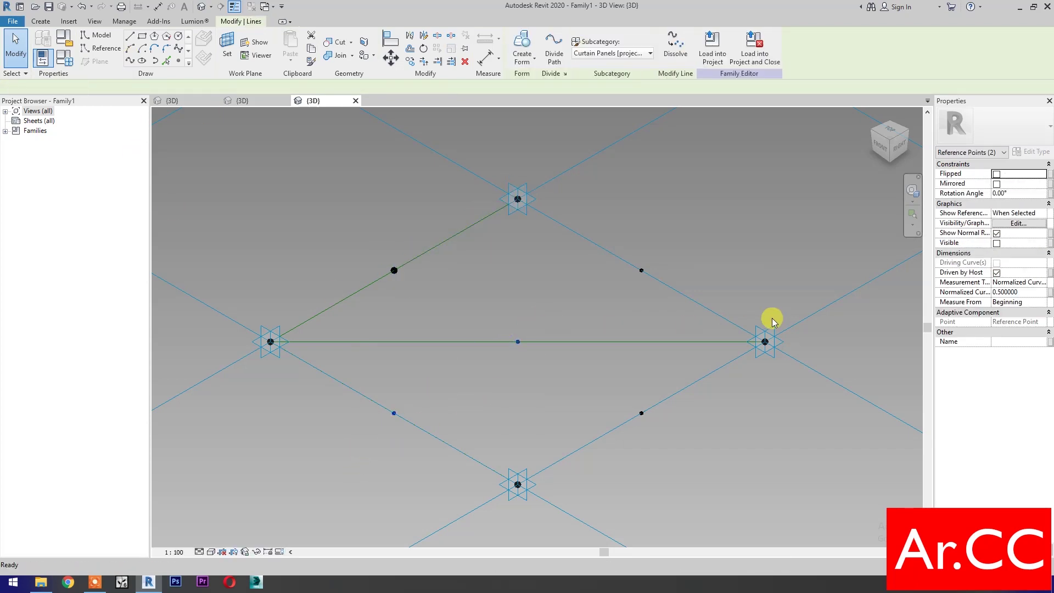
left_click(997, 253)
left_click_drag(503, 392, 651, 258)
left_click(598, 49)
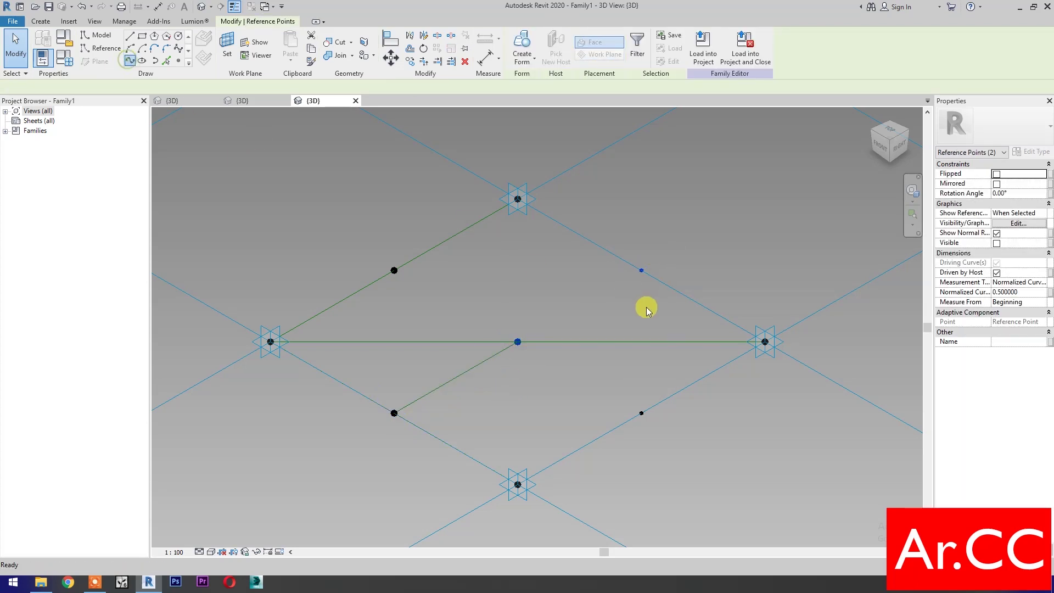
left_click(997, 253)
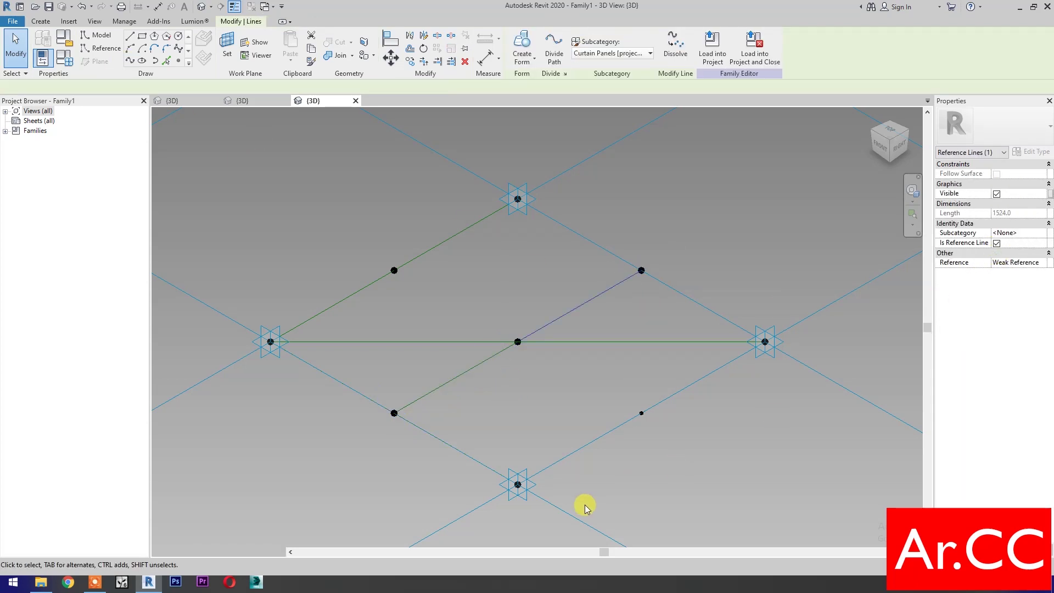
- Draw splines through points along both halves of the panel's lower-right edge, meeting at its midpoint, and make them reference lines
left_click(483, 521)
left_click_drag(485, 525, 655, 370)
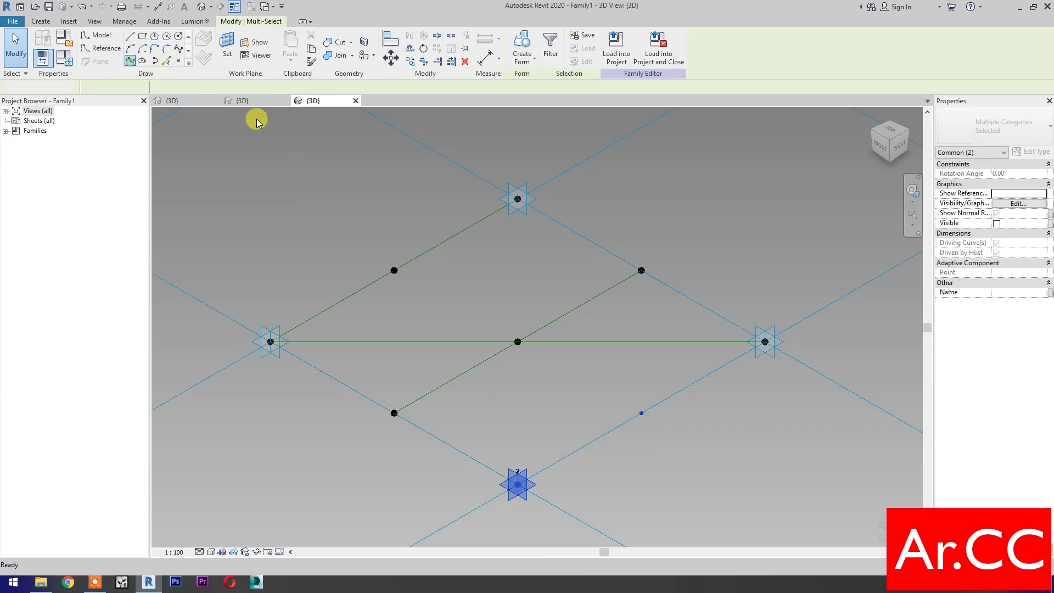
left_click(598, 48)
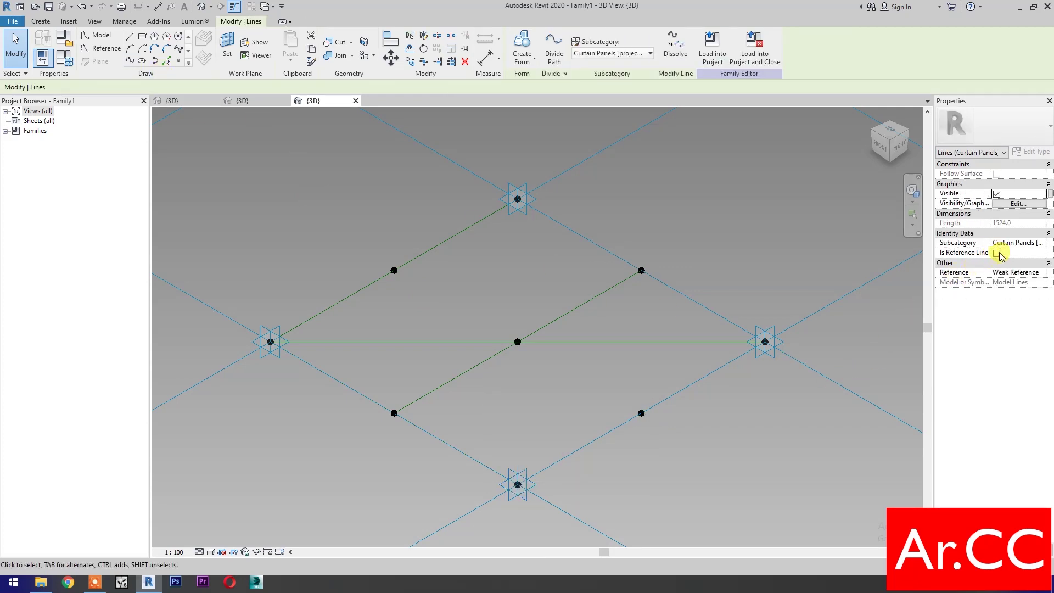
left_click(997, 253)
left_click(619, 451)
left_click_drag(617, 449, 799, 308)
left_click(599, 49)
left_click(996, 253)
key("Escape")
- Draw splines through points along both halves of the panel's upper-right edge, meeting at its midpoint, and make them reference lines
left_click_drag(477, 144, 633, 279)
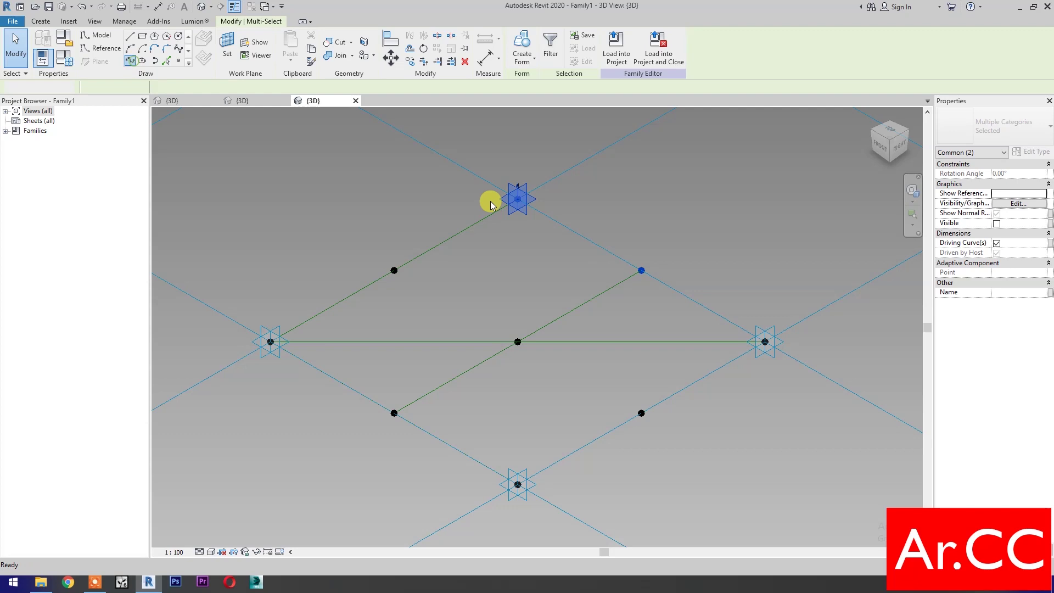
left_click(528, 204)
left_click(997, 254)
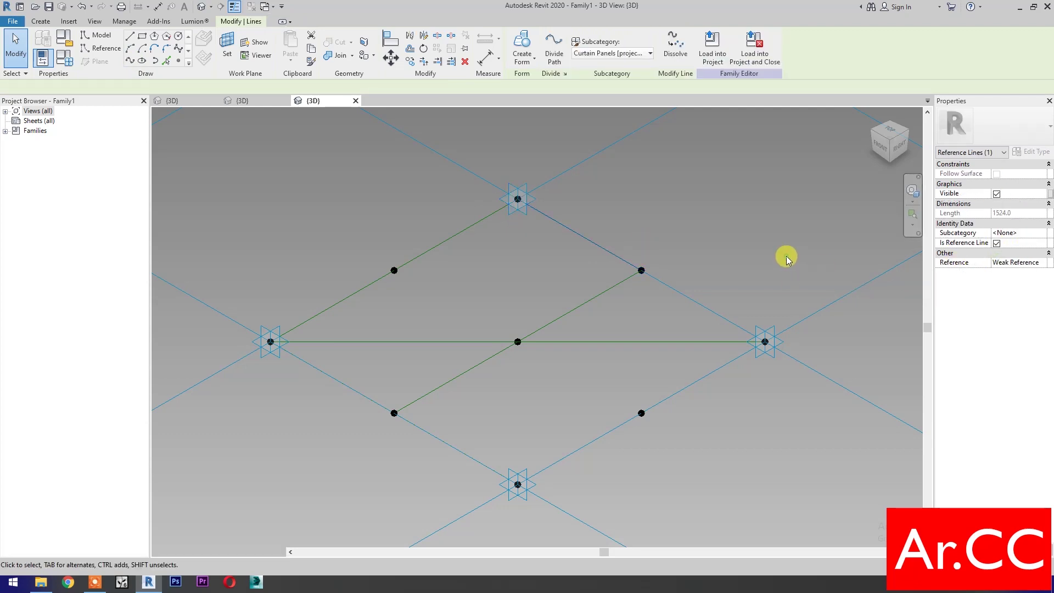
key("Escape")
left_click_drag(627, 203, 809, 365)
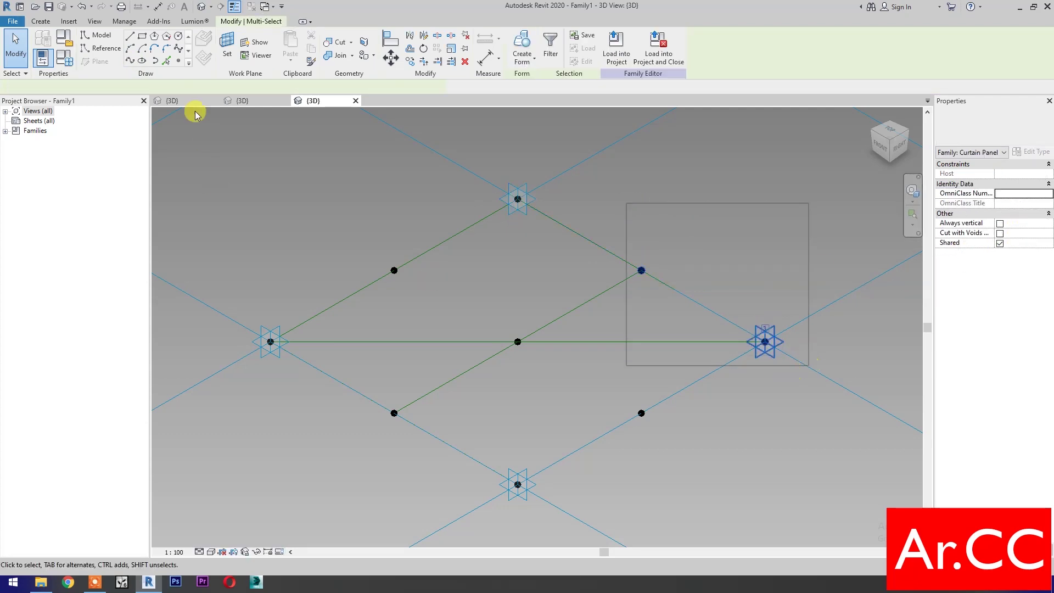
left_click(703, 306)
left_click(997, 254)
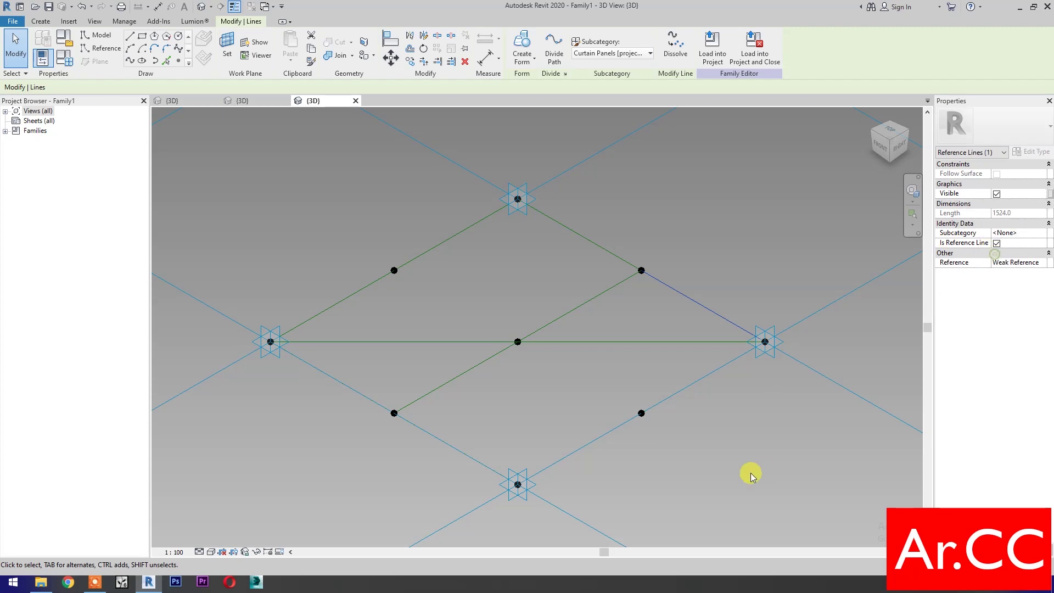
- Connect the upper-left and lower-right edge midpoints to the centre point with splines through points, and make both reference lines
left_click_drag(348, 232, 258, 211)
left_click(132, 64)
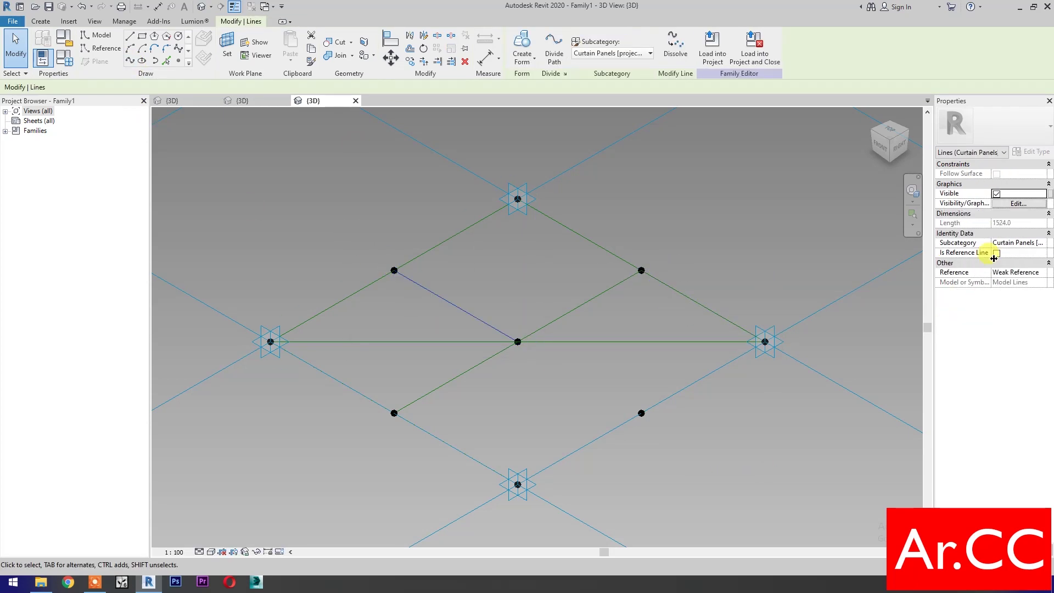
left_click(997, 254)
mouse_move(495, 287)
left_mouse_down()
mouse_move(506, 313)
mouse_move(667, 431)
left_mouse_up()
left_click(131, 63)
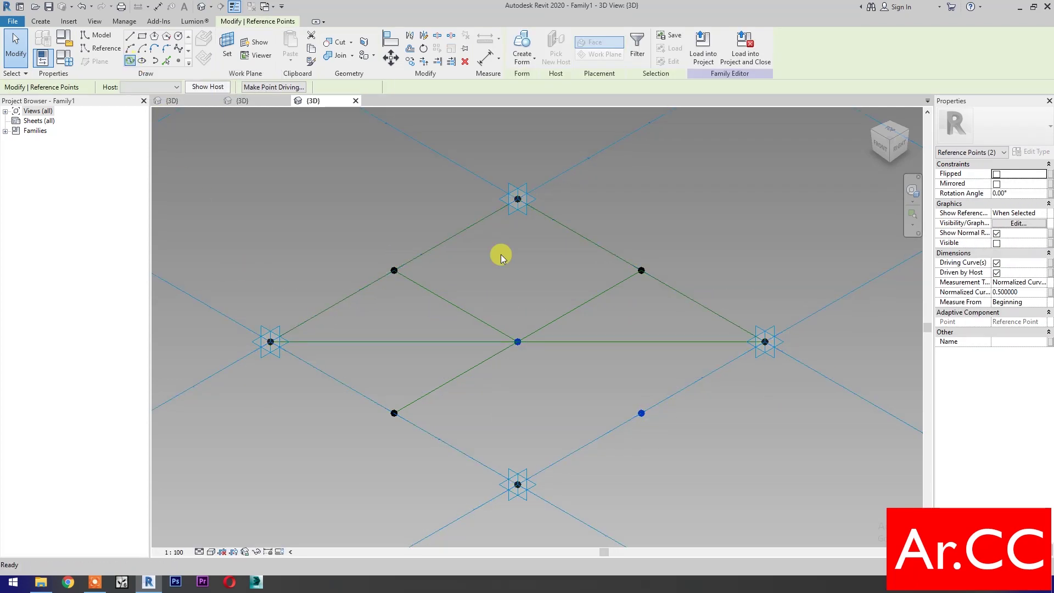
left_click(997, 254)
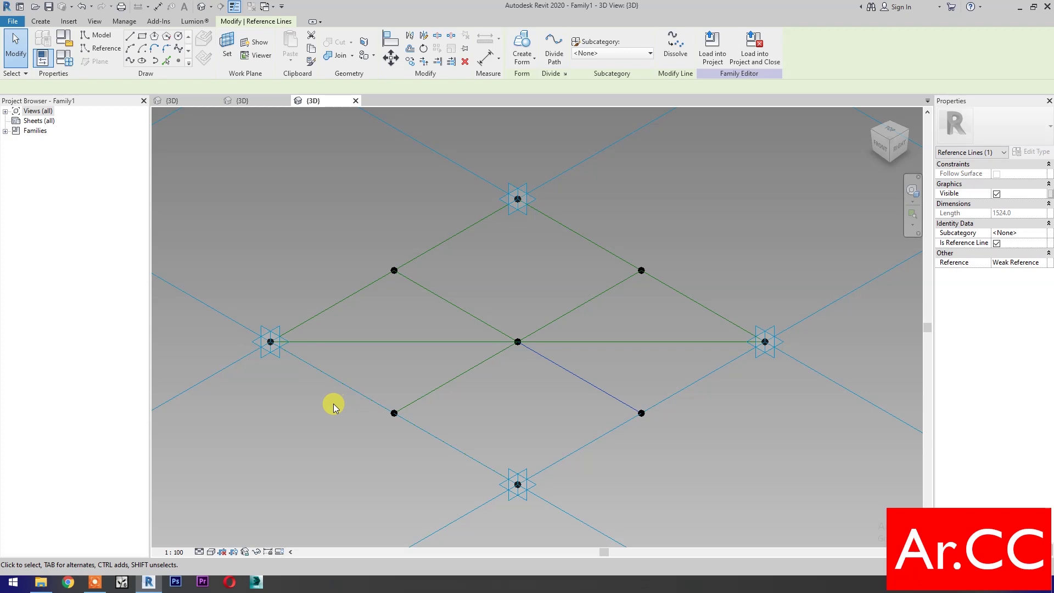
- Draw splines through points along both halves of the panel's lower-left edge, meeting at its midpoint, and make them reference lines
mouse_move(228, 291)
left_mouse_down()
mouse_move(382, 427)
mouse_move(413, 441)
left_mouse_up()
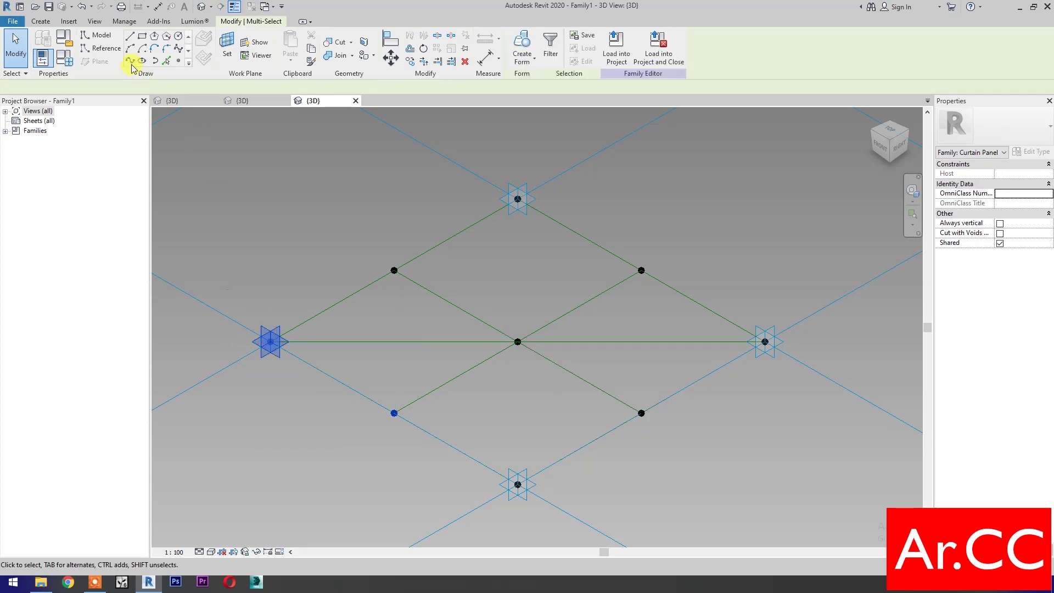
left_click(127, 64)
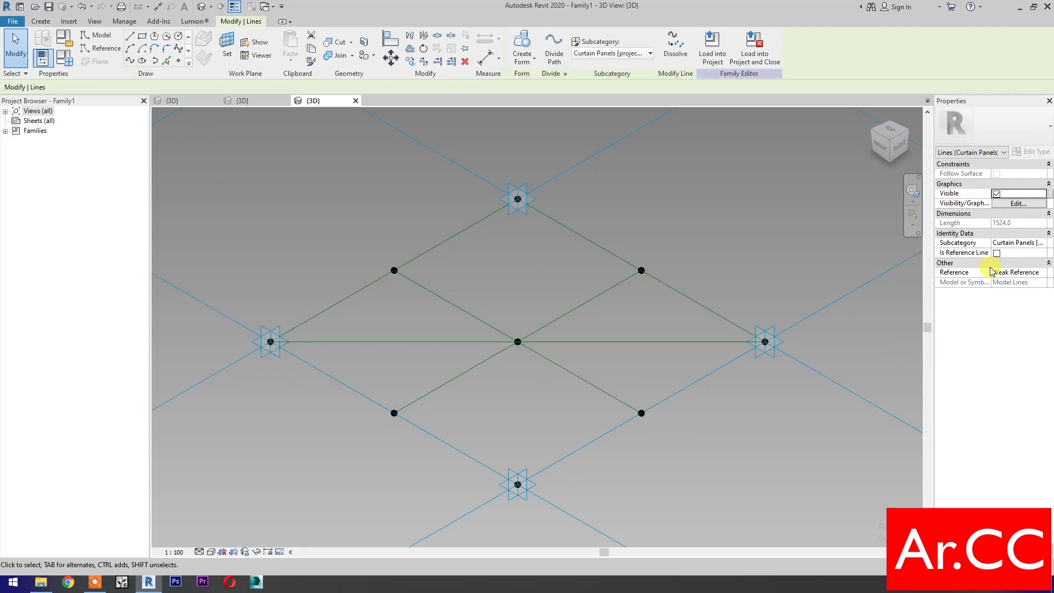
left_click_drag(378, 381, 588, 531)
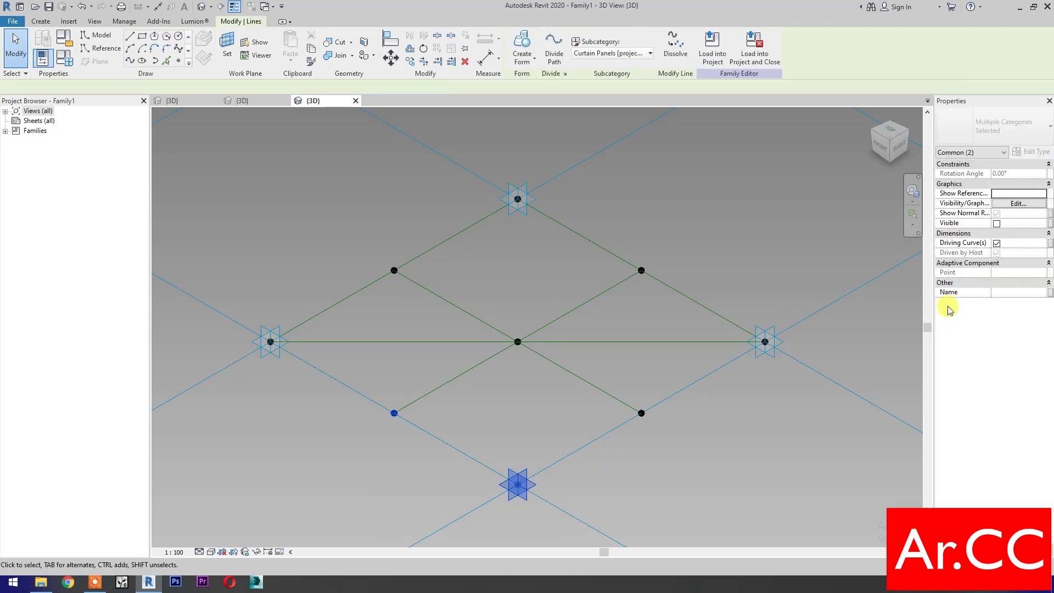
left_click(997, 253)
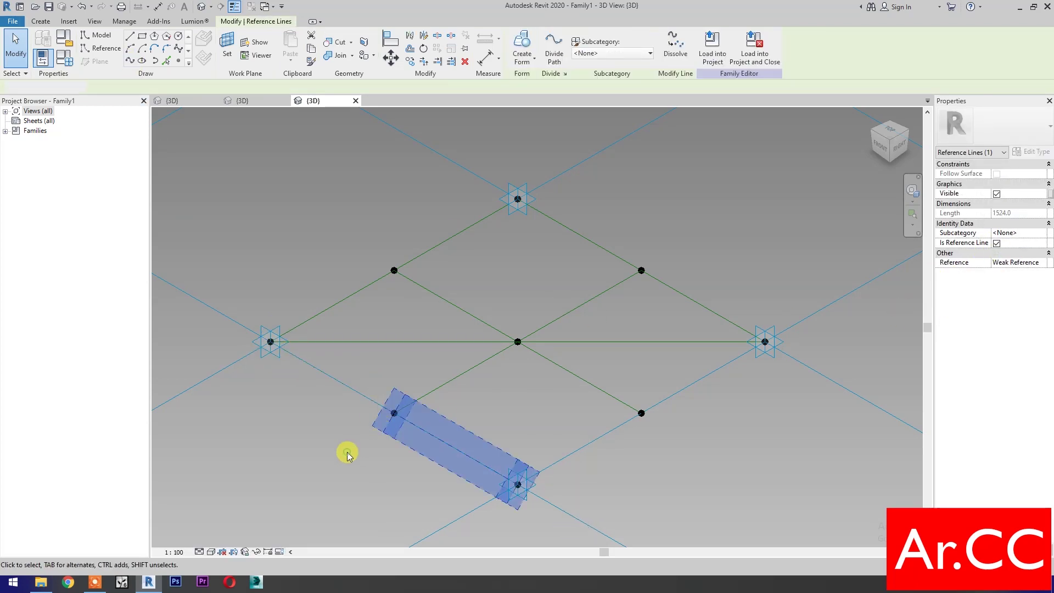
- Create a planar surface form from the four reference lines bounding the panel's leftmost quadrant
left_click(349, 404)
left_click(339, 333)
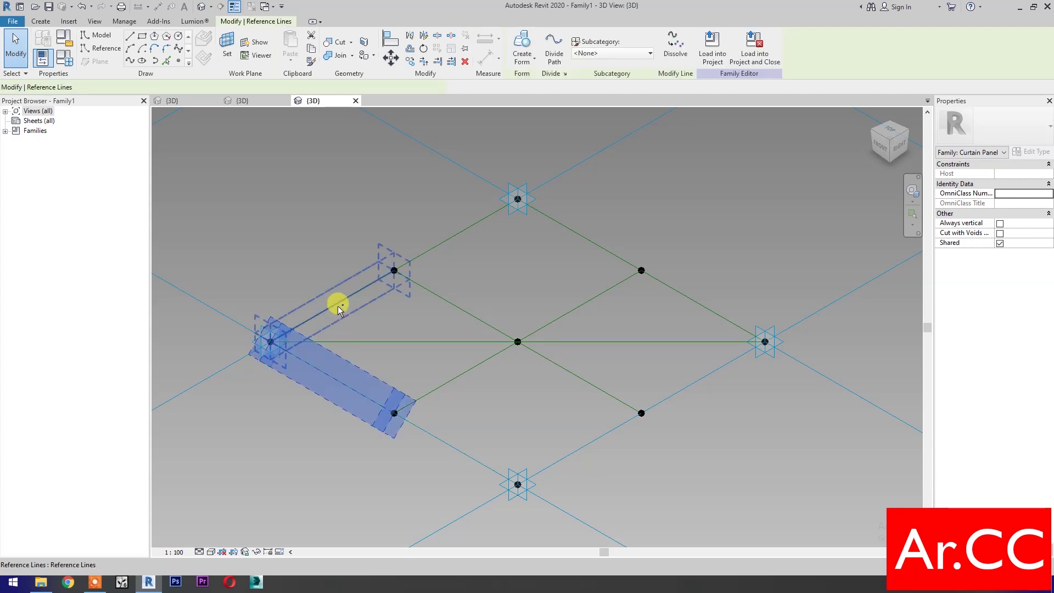
left_click(435, 294, "ctrl")
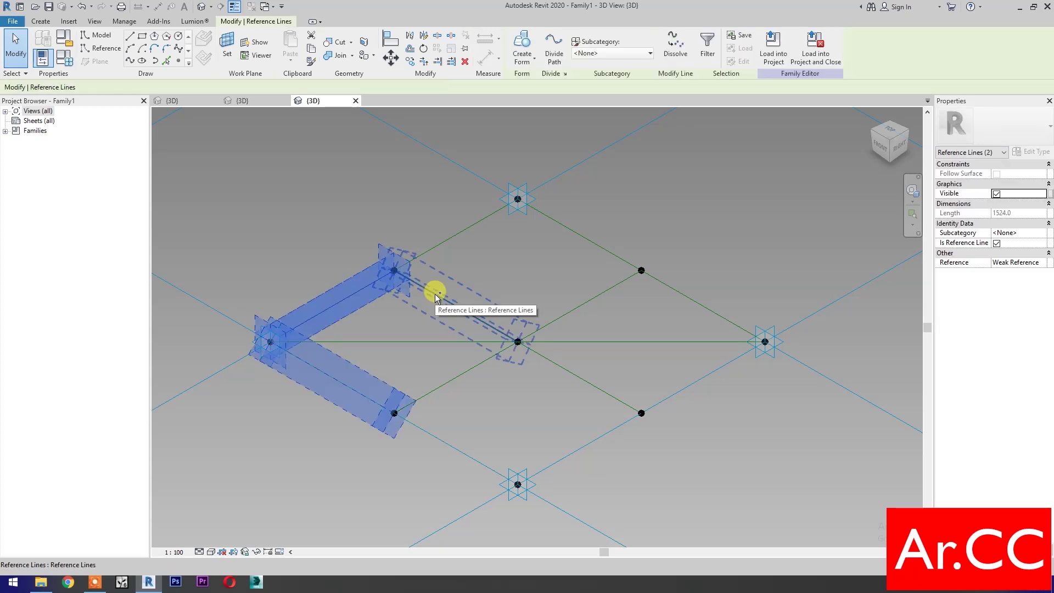
left_click(437, 292, "ctrl")
left_click(446, 402, "ctrl")
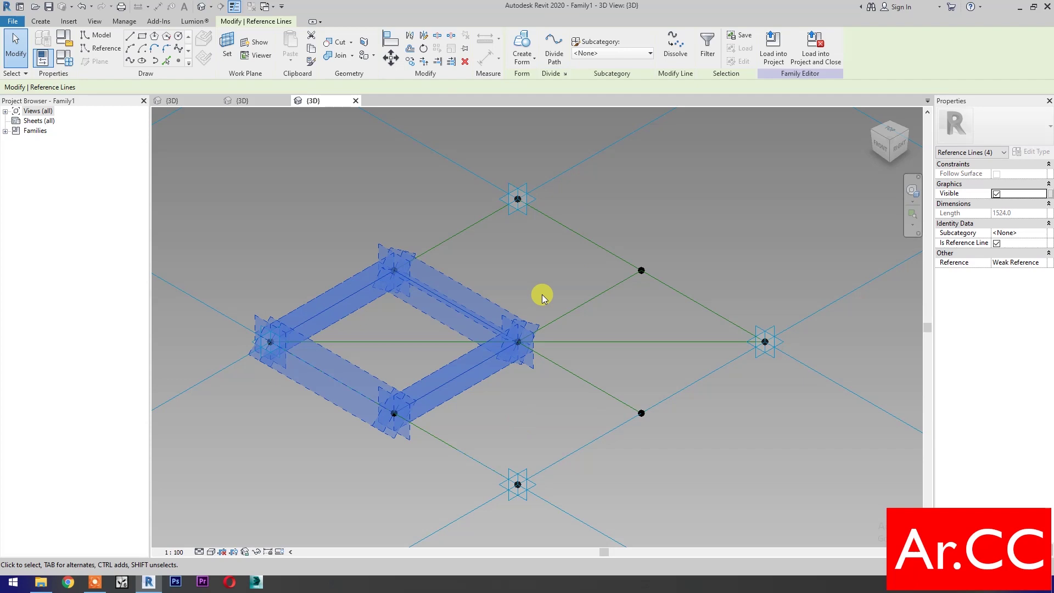
left_click(522, 41)
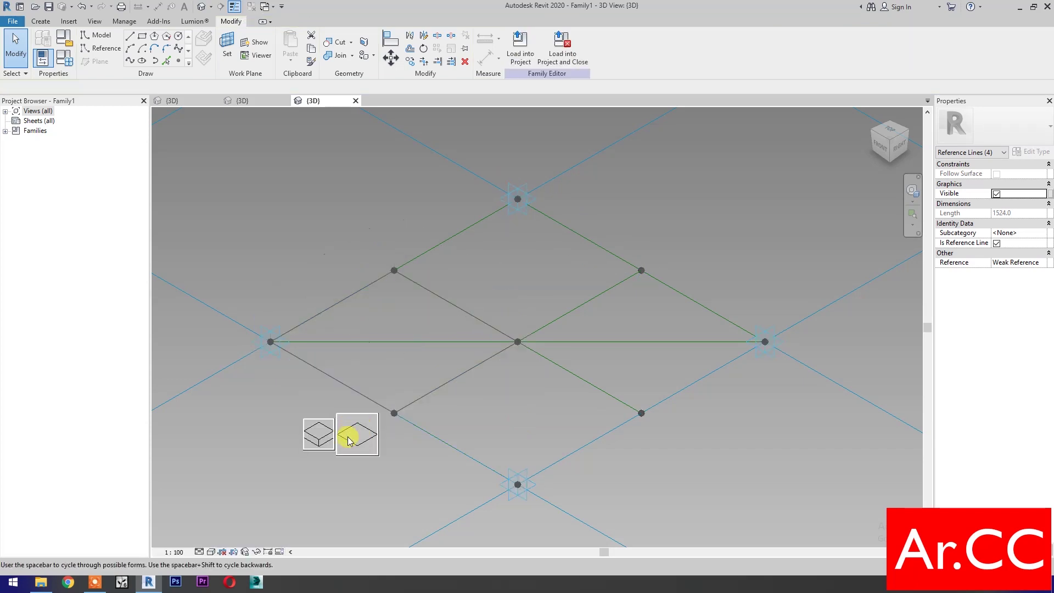
left_click(354, 434)
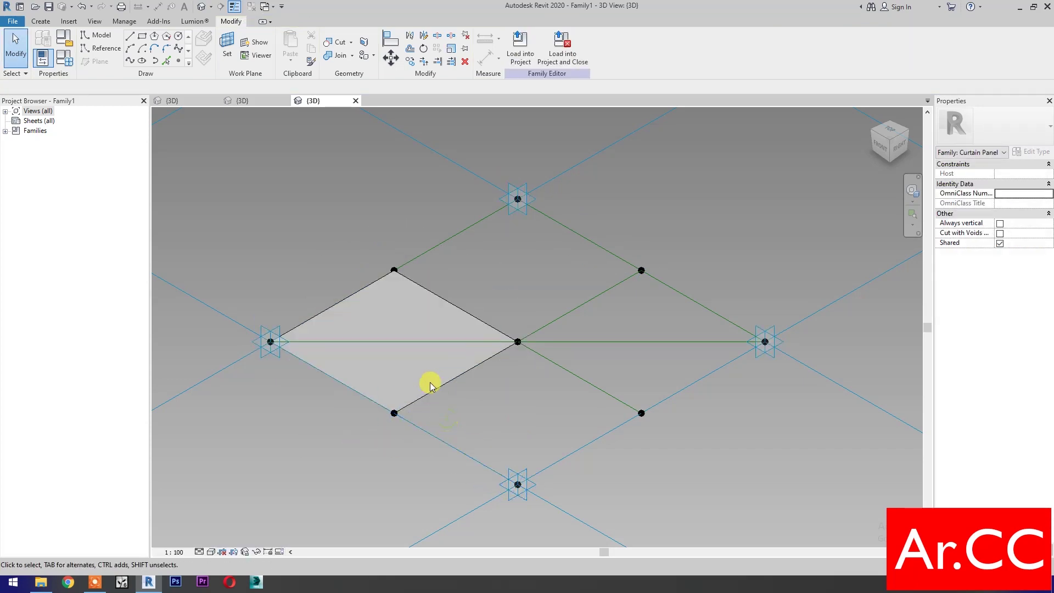
- Divide the new quadrant surface and set its U grid and V grid numbers to 1
key("Tab")
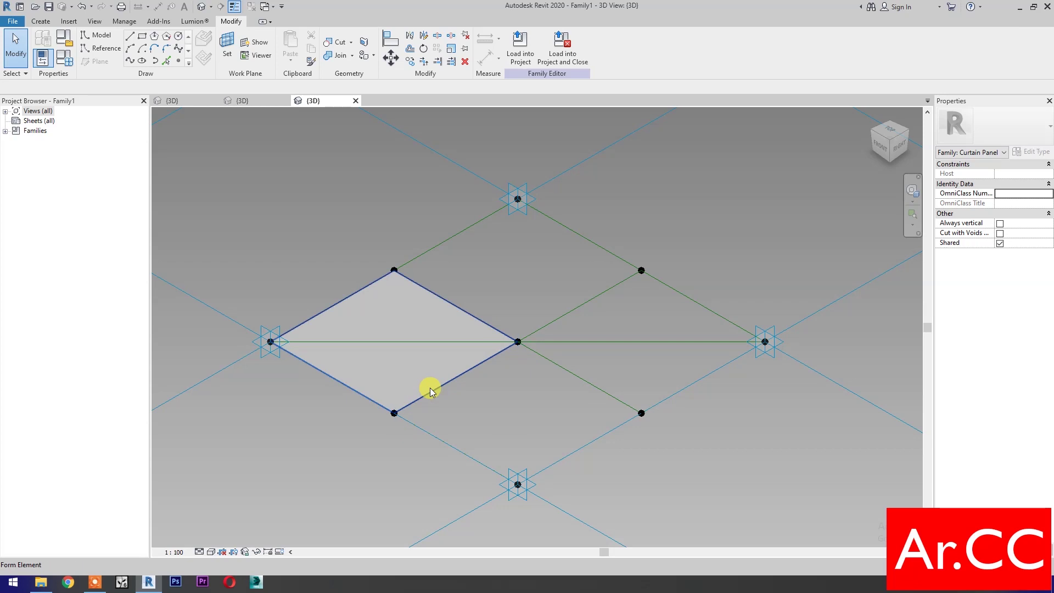
left_click(430, 387)
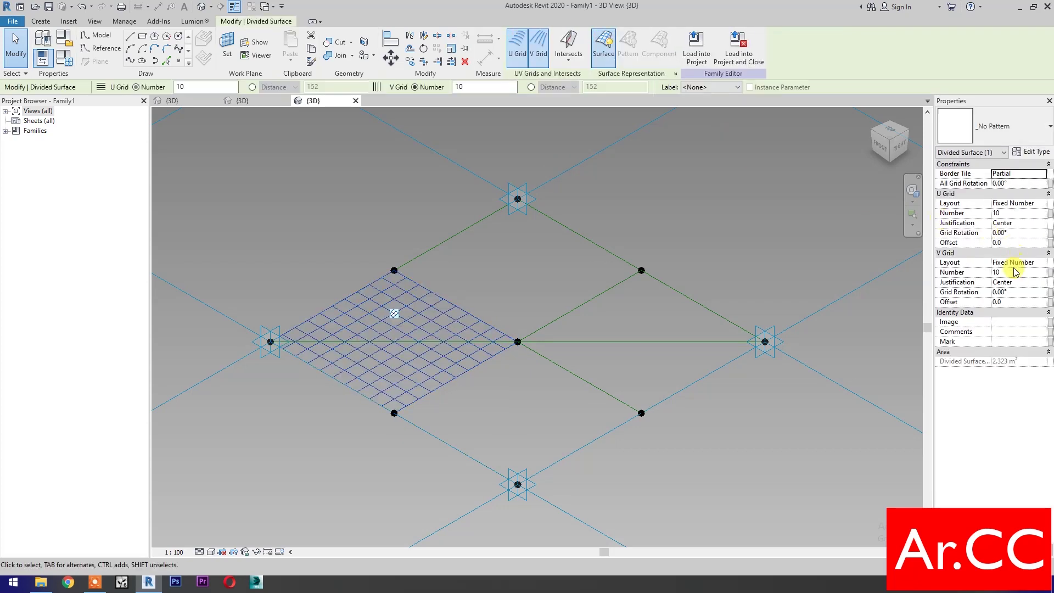
left_click(1013, 213)
type("1")
left_click(1009, 273)
type("1")
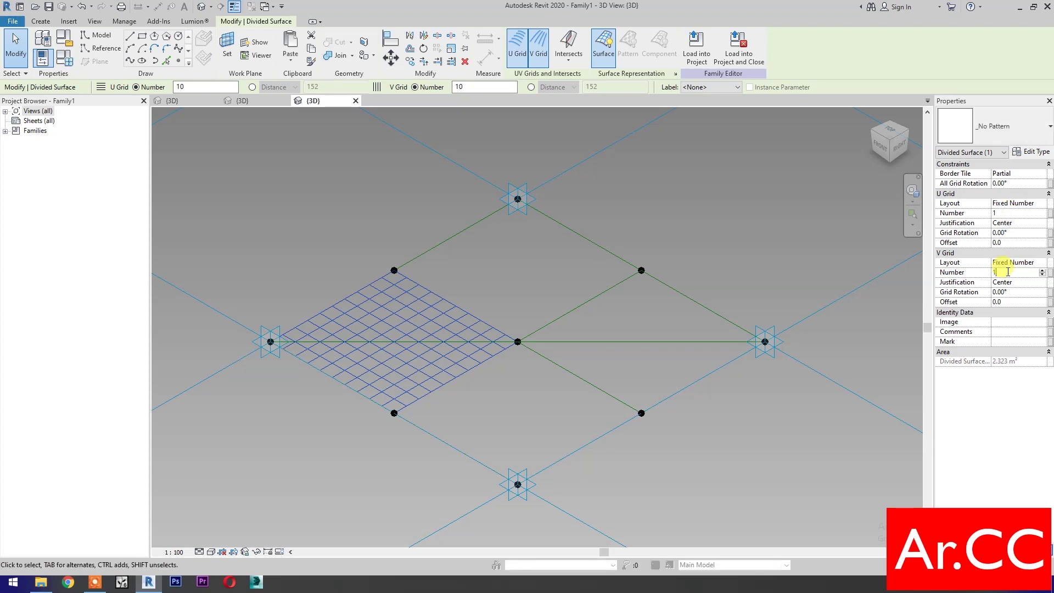
left_click(640, 459)
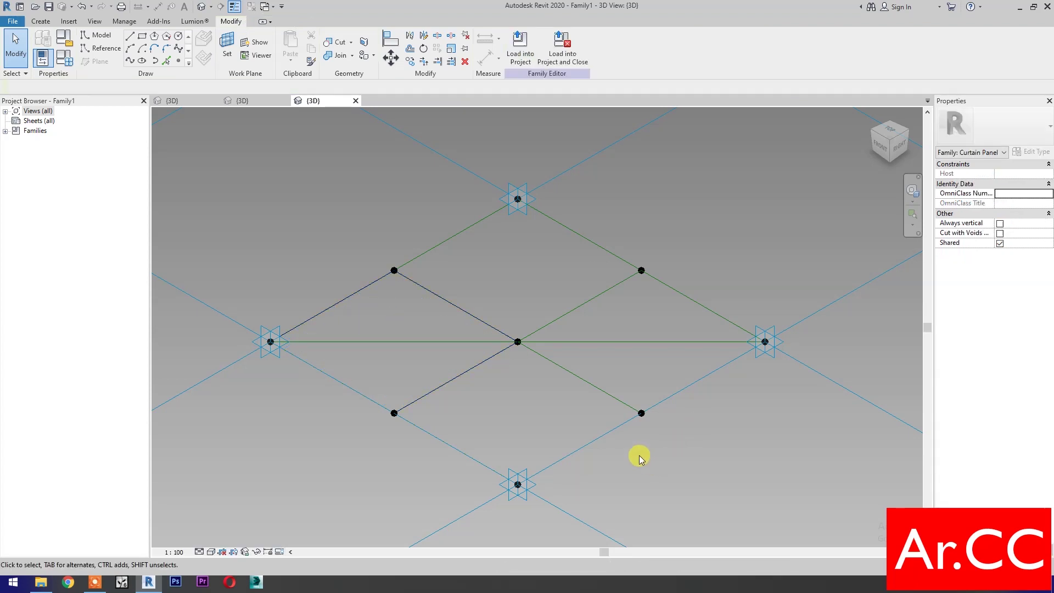
- Switch to the Adaptive Cylinder Center Attractor family, load it into Family1 and close it
left_click(177, 98)
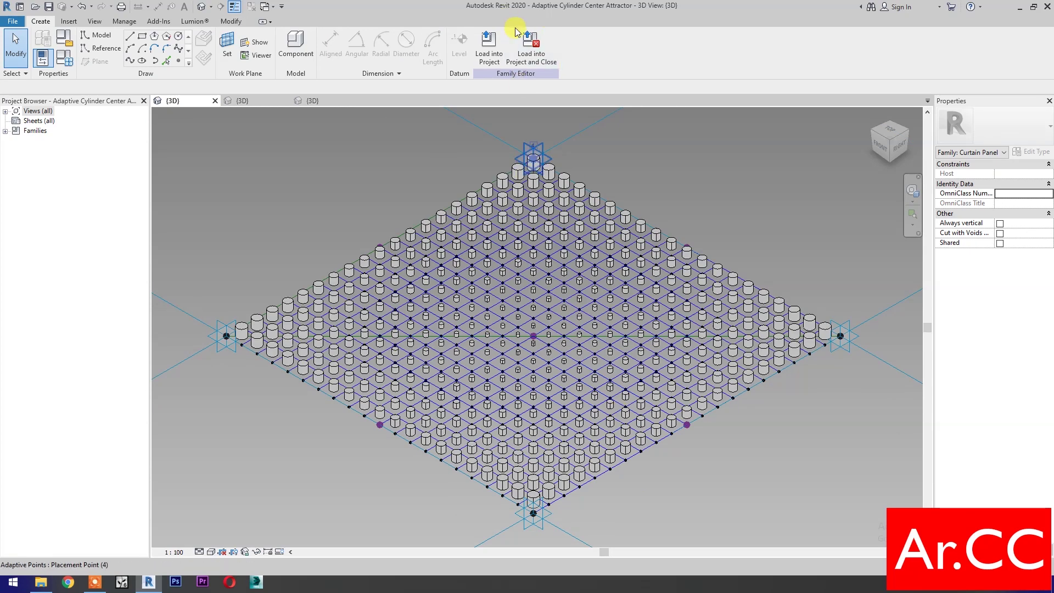
left_click(530, 47)
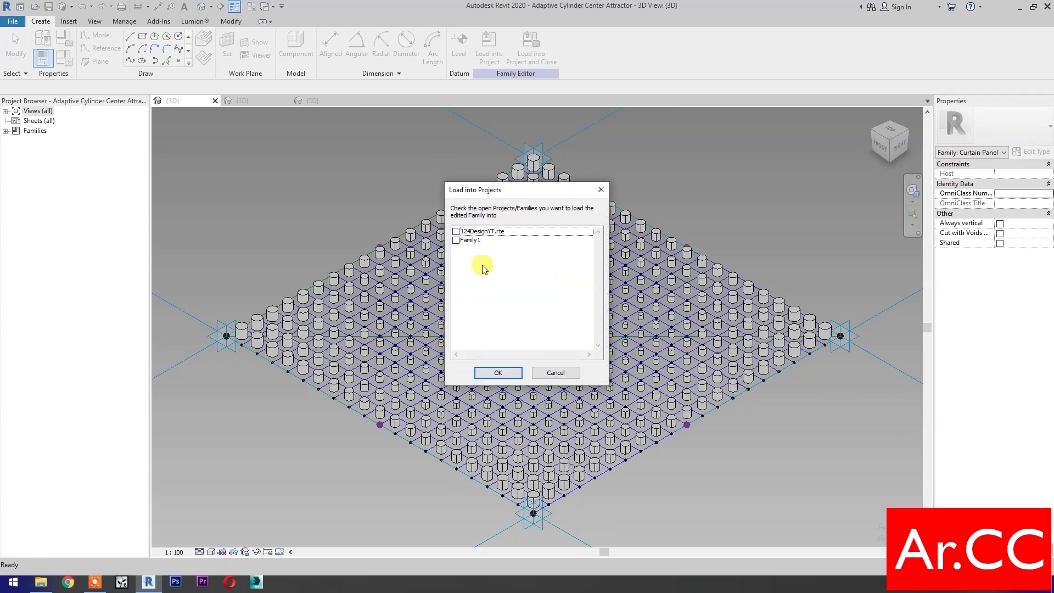
left_click(457, 241)
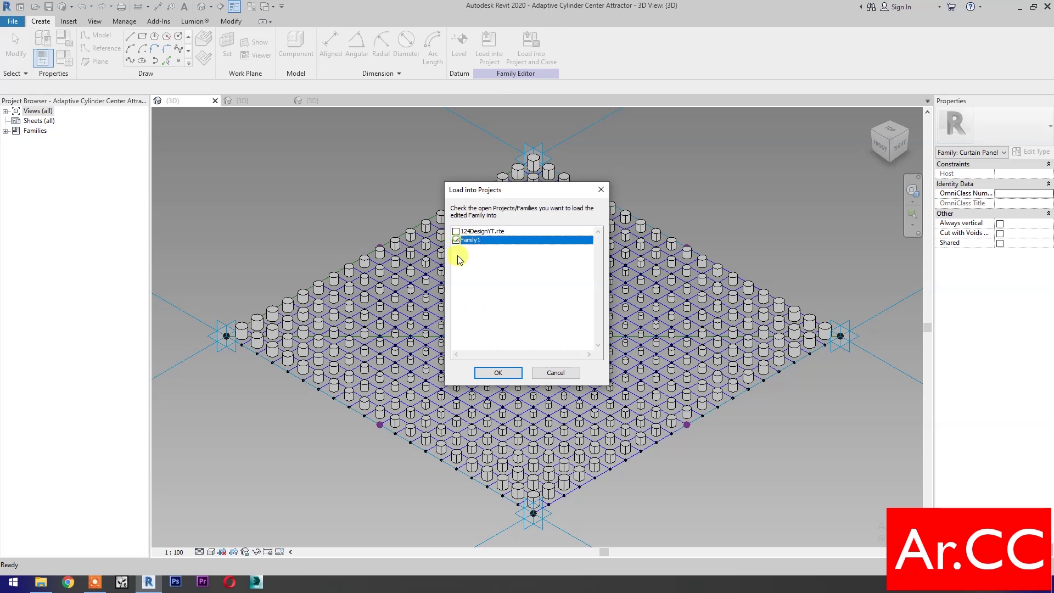
left_click(497, 373)
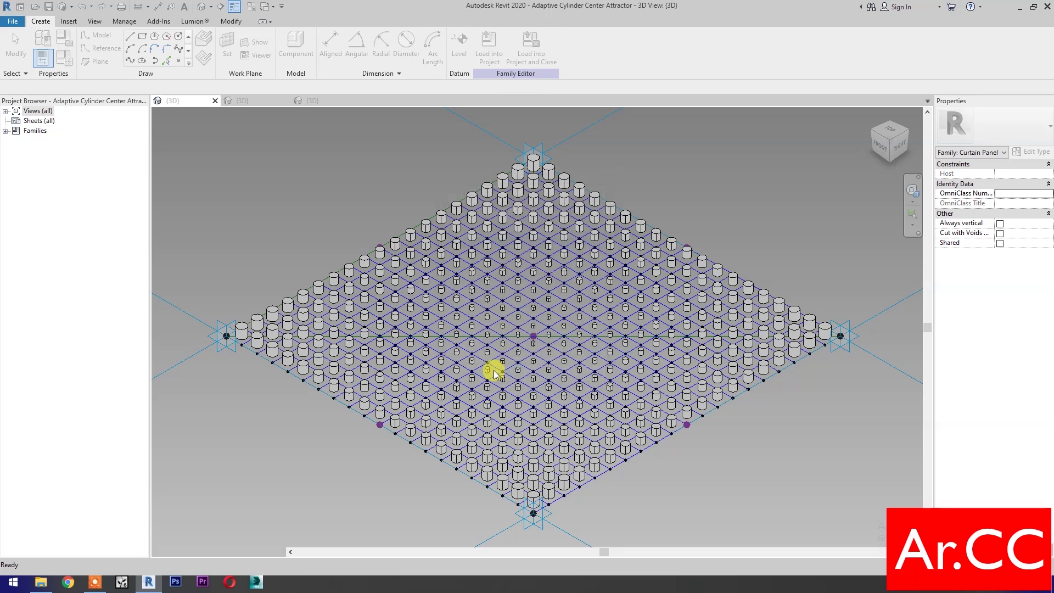
key("Escape")
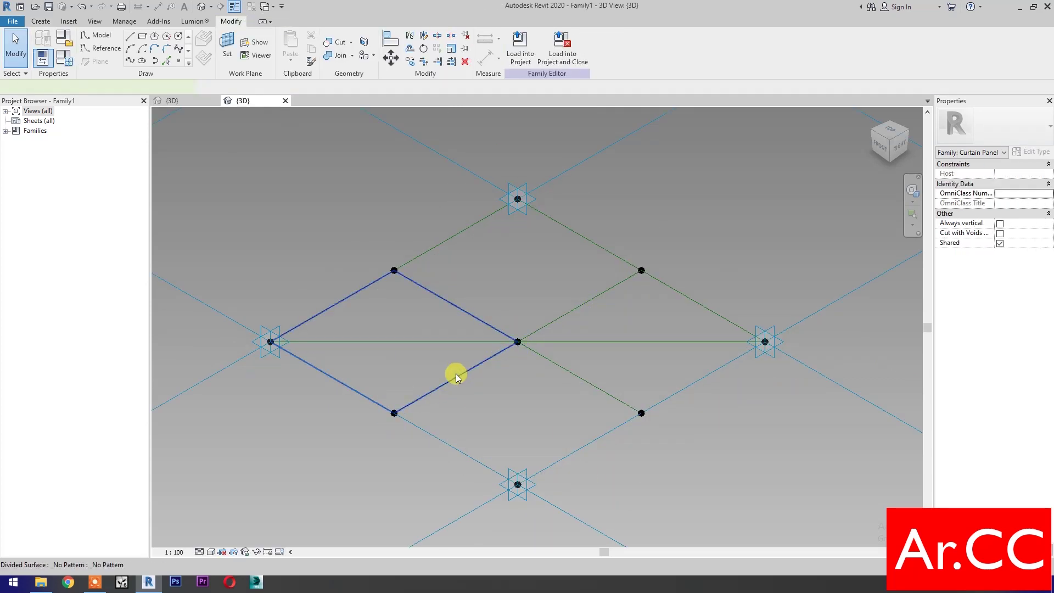
- Assign the Adaptive Cylinder Center Attractor panel to the leftmost quadrant's divided surface
left_click(455, 373)
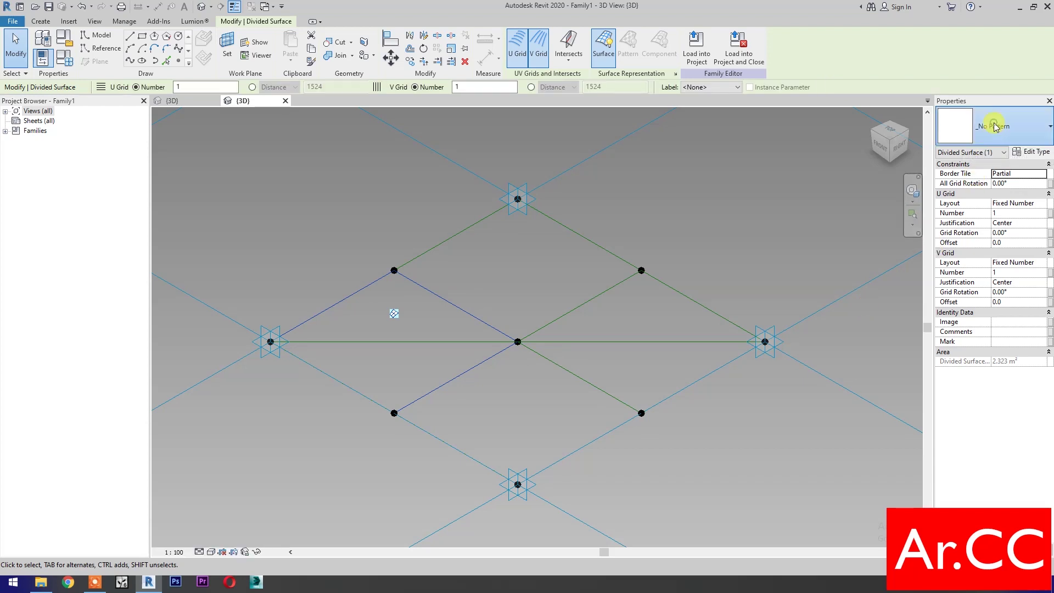
left_click(996, 127)
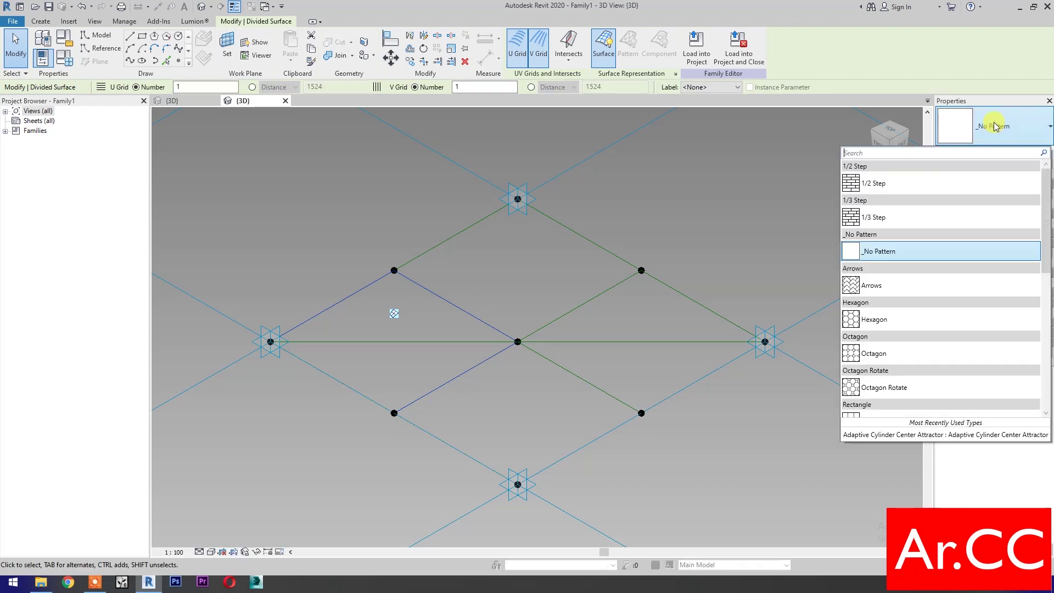
left_click(908, 438)
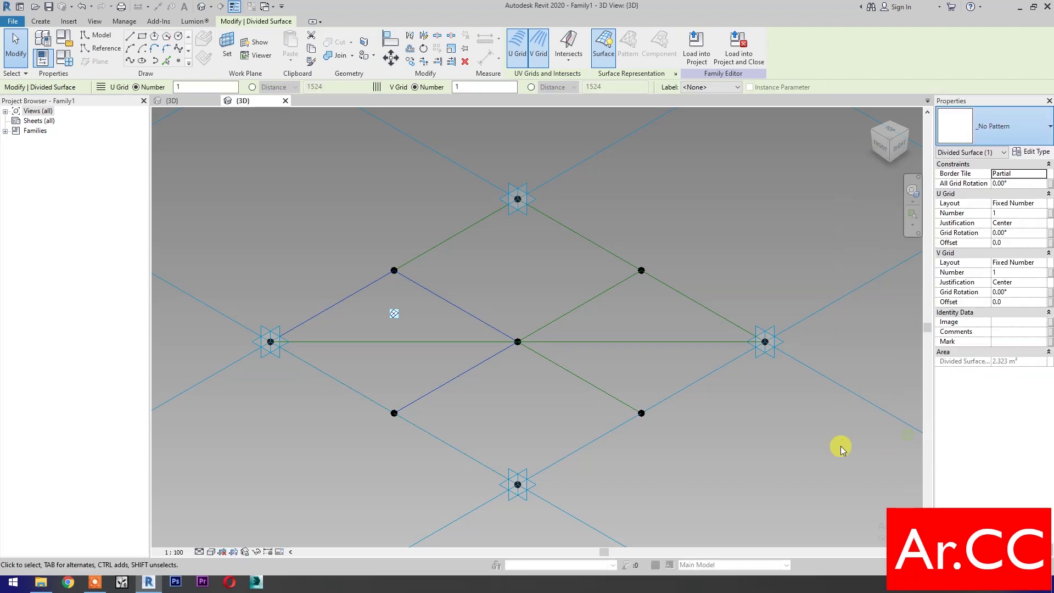
left_click(757, 465)
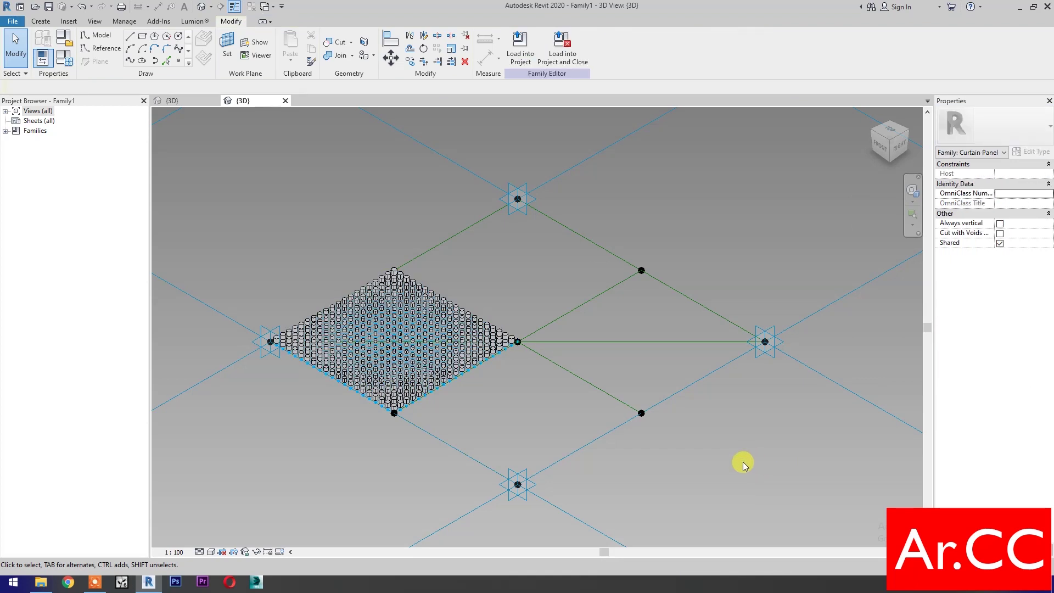
- Associate the leftmost quadrant panel's Cylinder Finish with a new type-based family parameter named Cylinder Finish
left_click(457, 357)
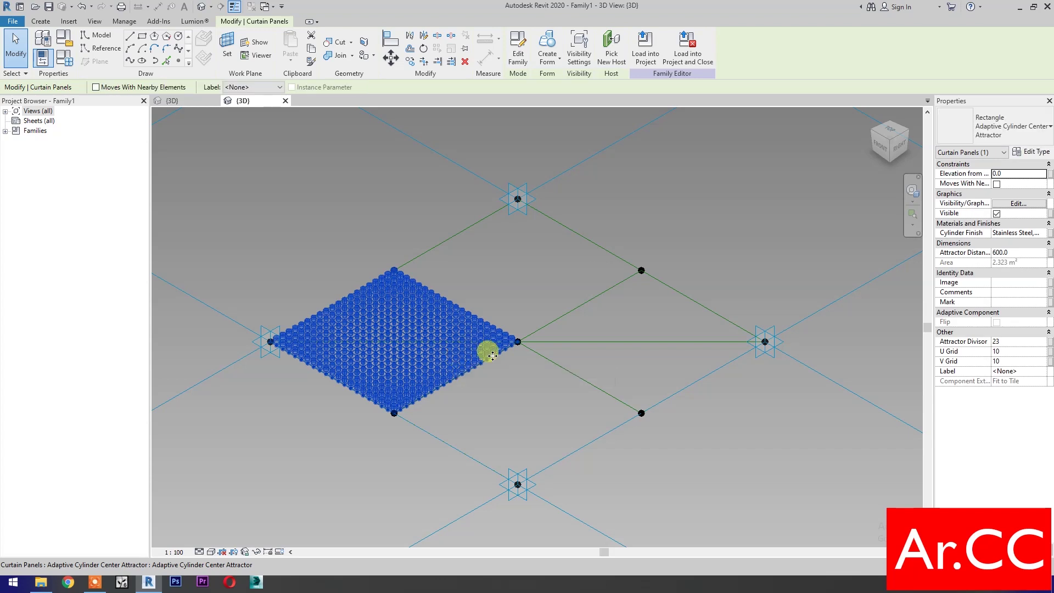
left_click(1050, 238)
left_click(590, 413)
type("Cylinder Finish")
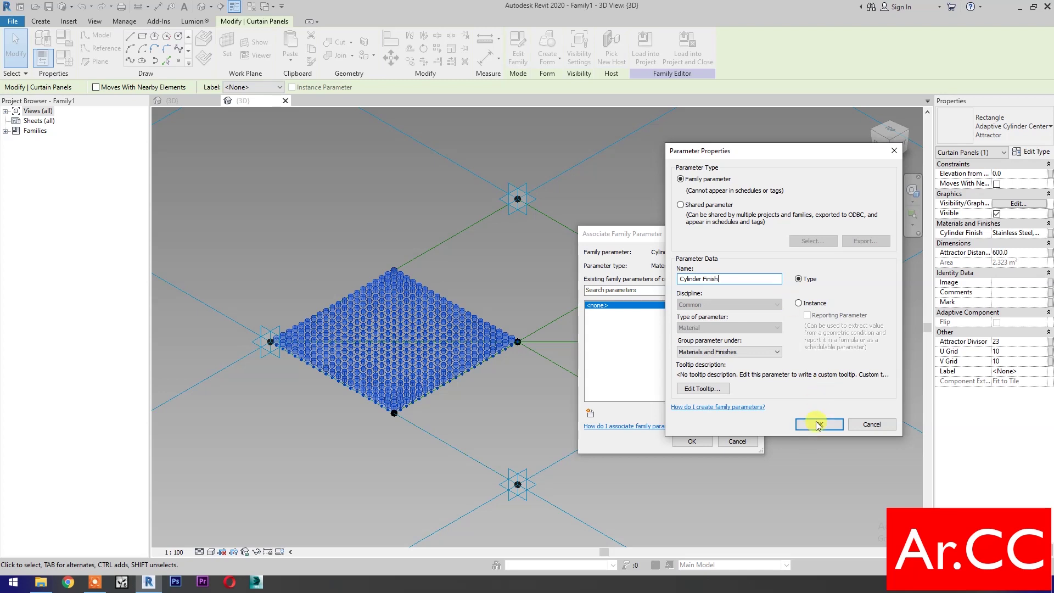
left_click(817, 425)
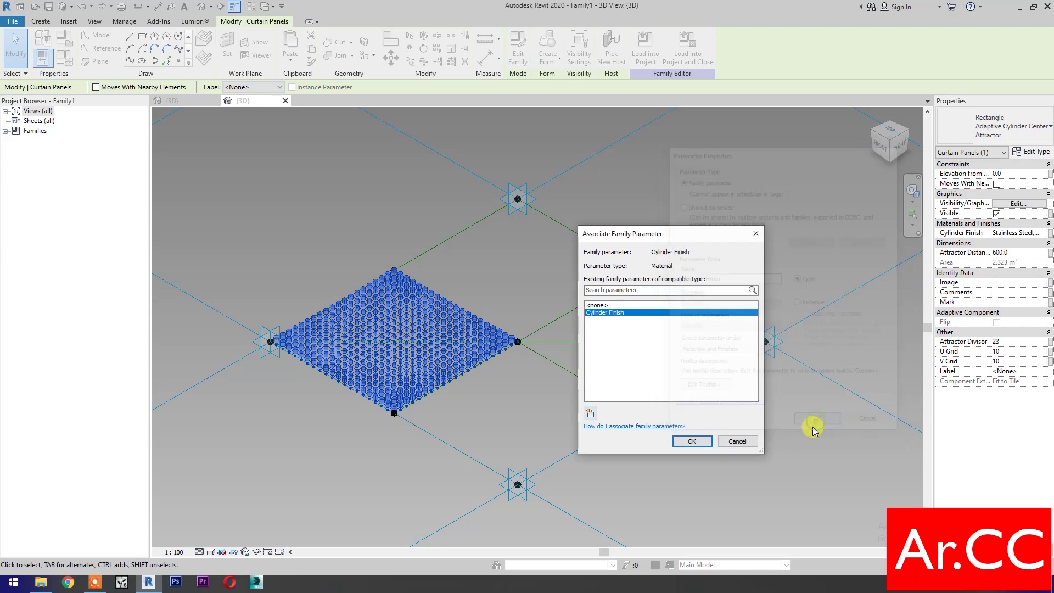
left_click(692, 441)
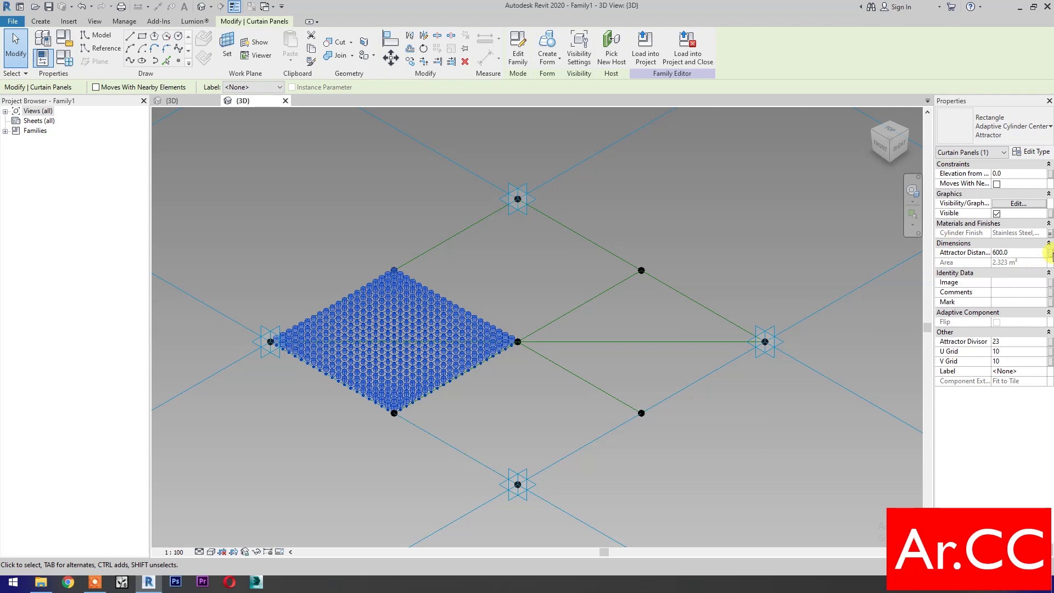
- Associate the leftmost panel's Attractor Distance with a new type-based family parameter named Attractor Distance
left_click(1051, 252)
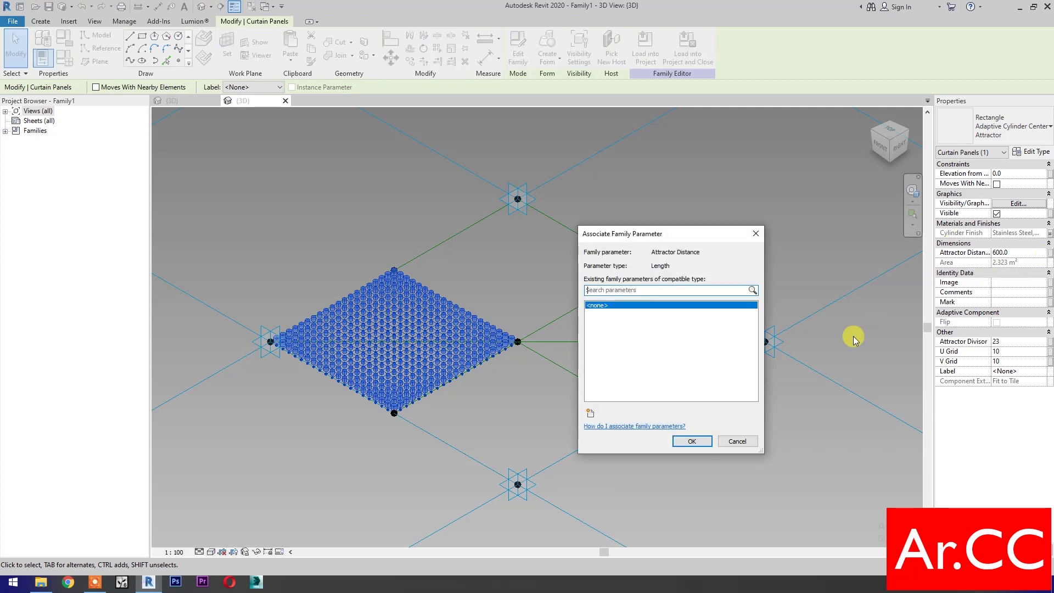
left_click(591, 415)
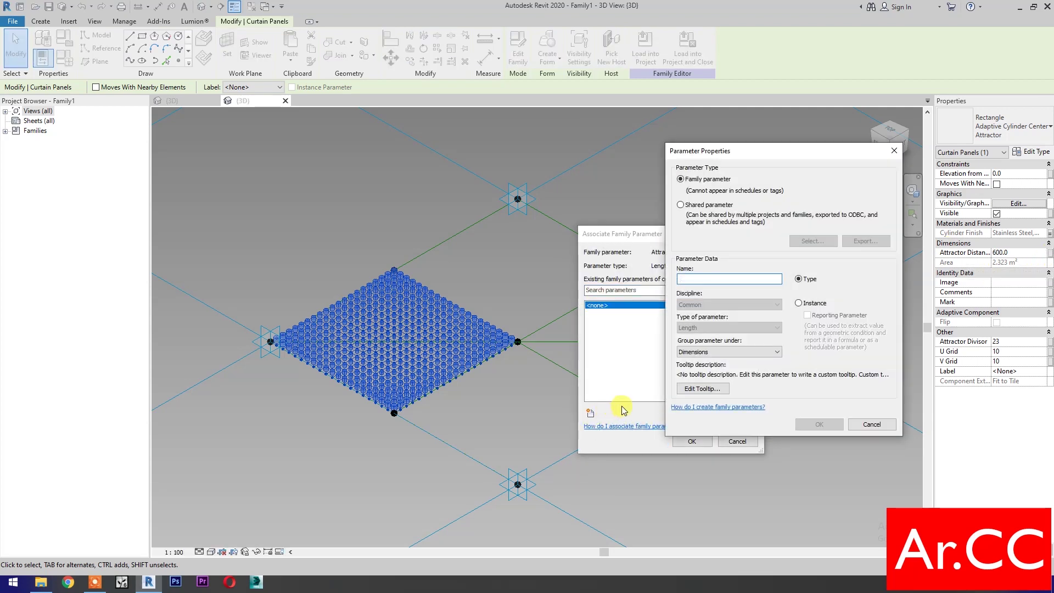
type("Attractor Distance")
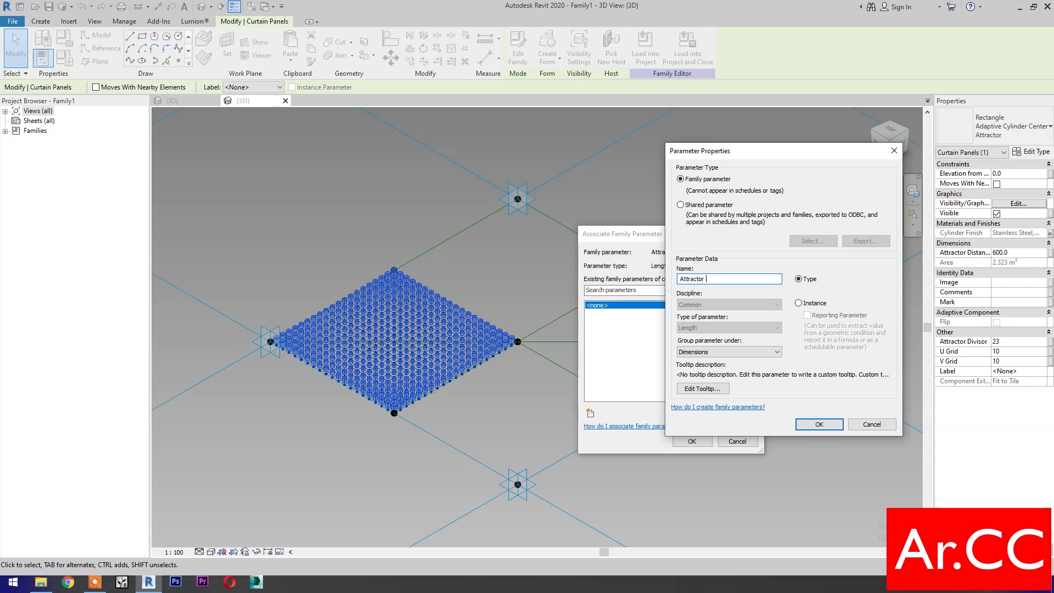
left_click(819, 424)
left_click(691, 441)
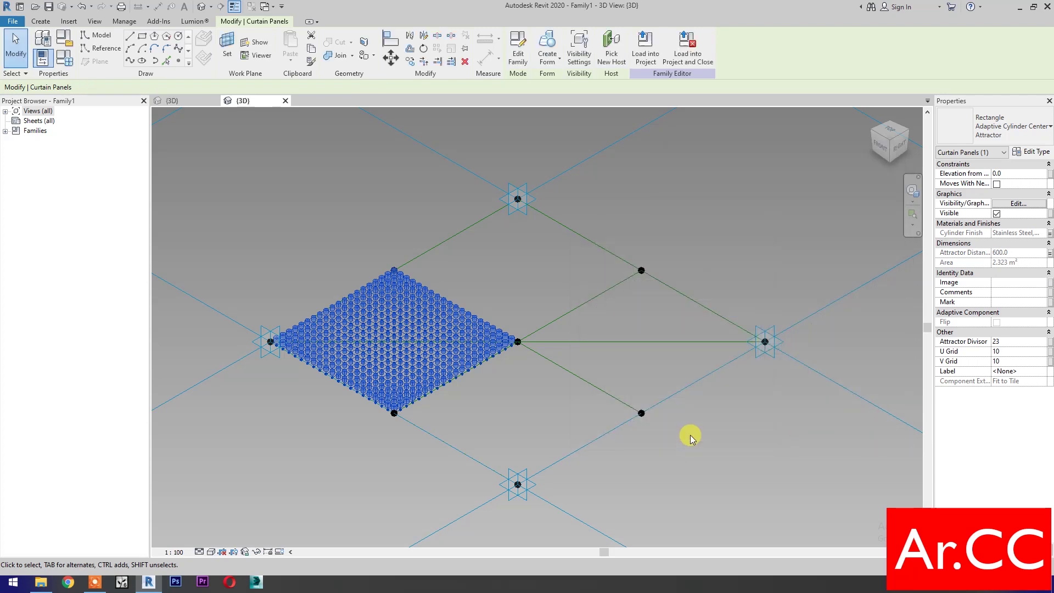
- Associate the leftmost panel's Attractor Divisor with a new type-based family parameter named Attractor Divisor 1
left_click(1050, 342)
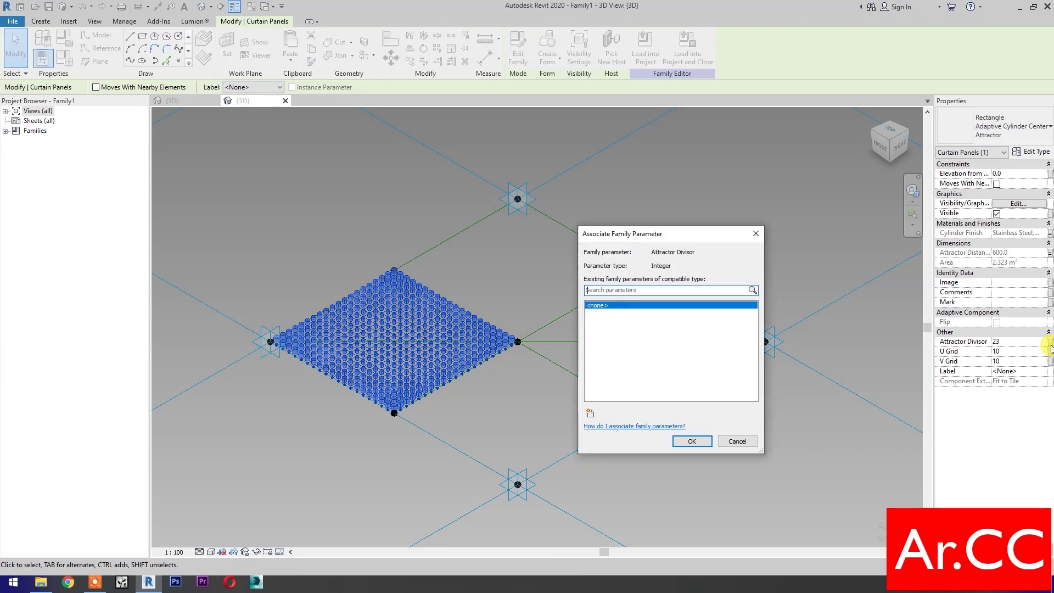
left_click(592, 415)
type("Attractor Divi")
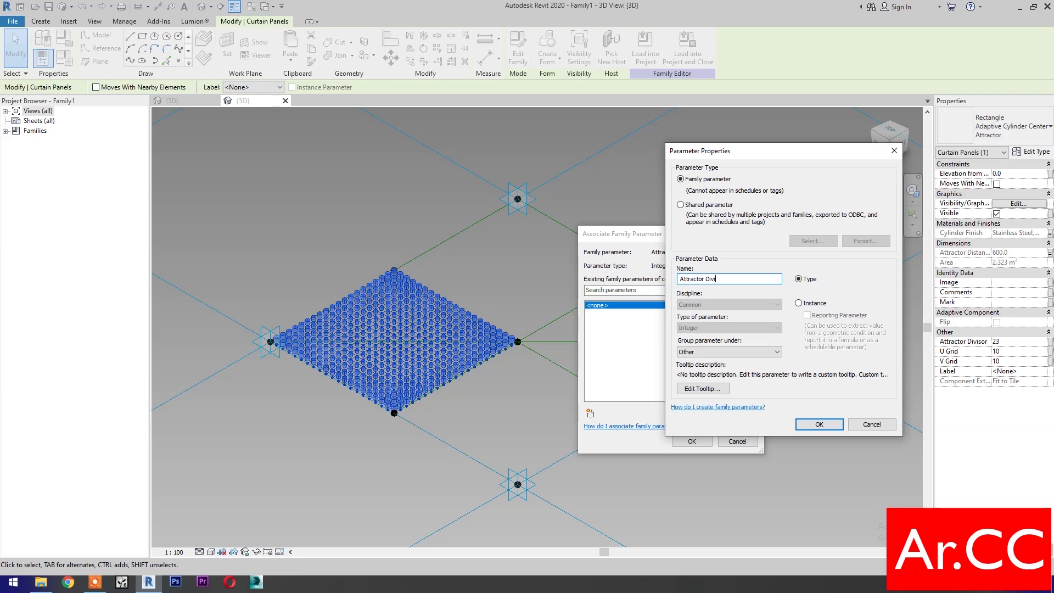
type("sor 1")
left_click(803, 423)
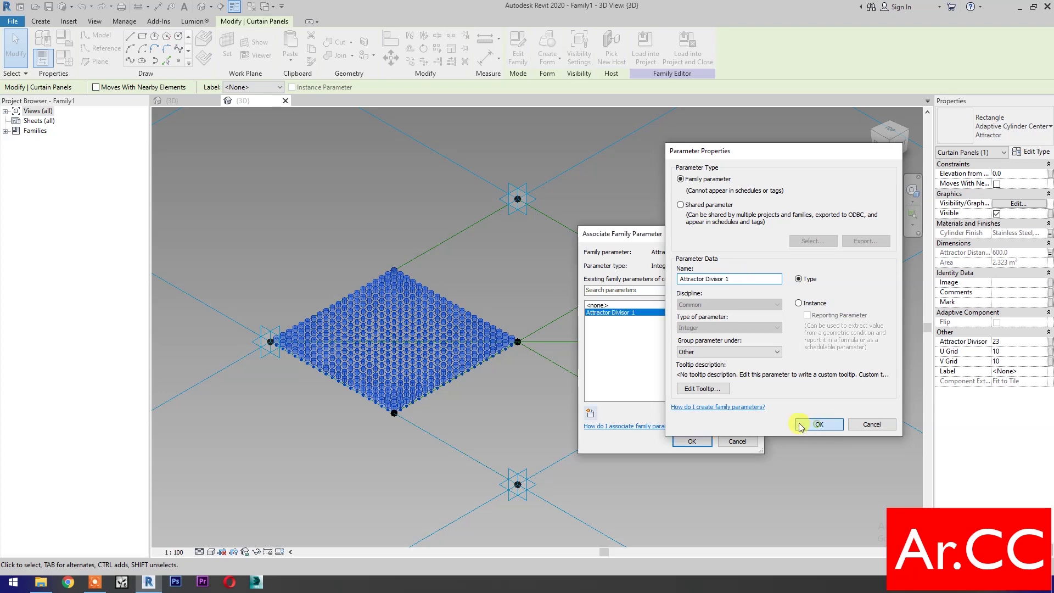
left_click(698, 444)
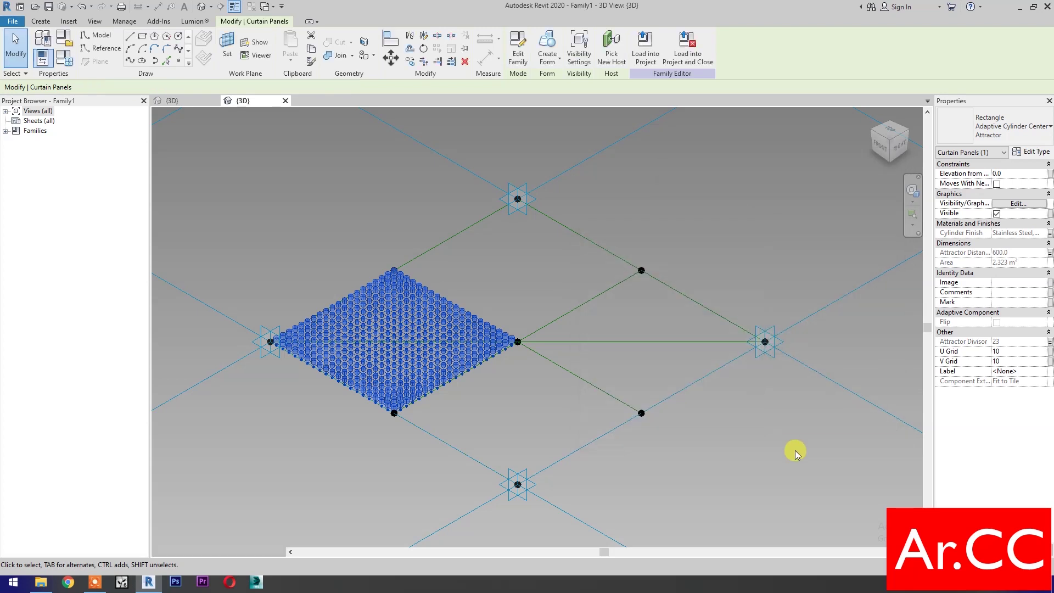
- Associate the leftmost panel's U Grid with a new type-based family parameter named U Grid
left_click(1050, 351)
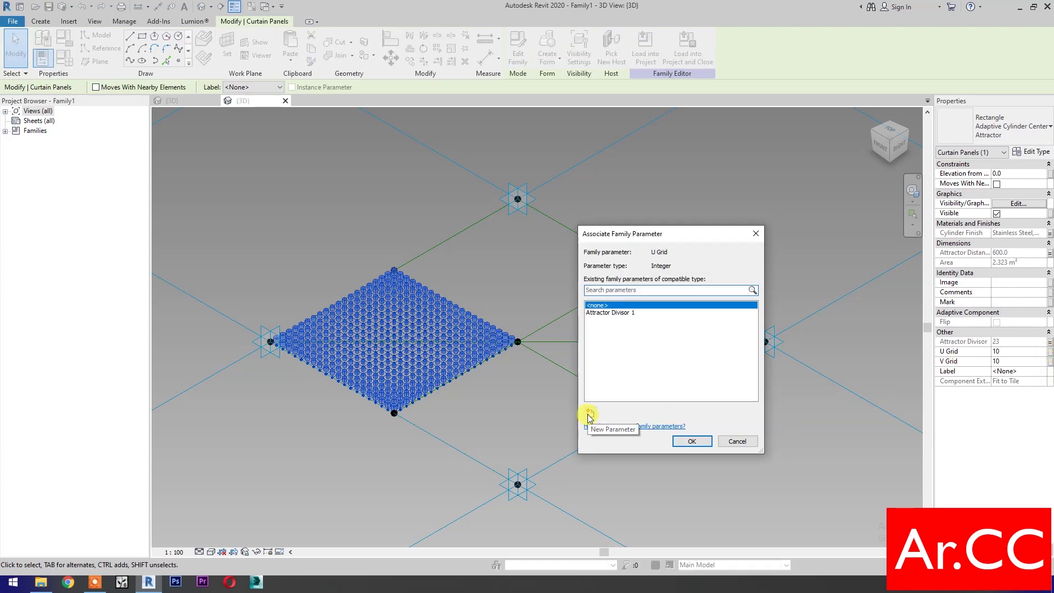
left_click(588, 415)
type("U Grid")
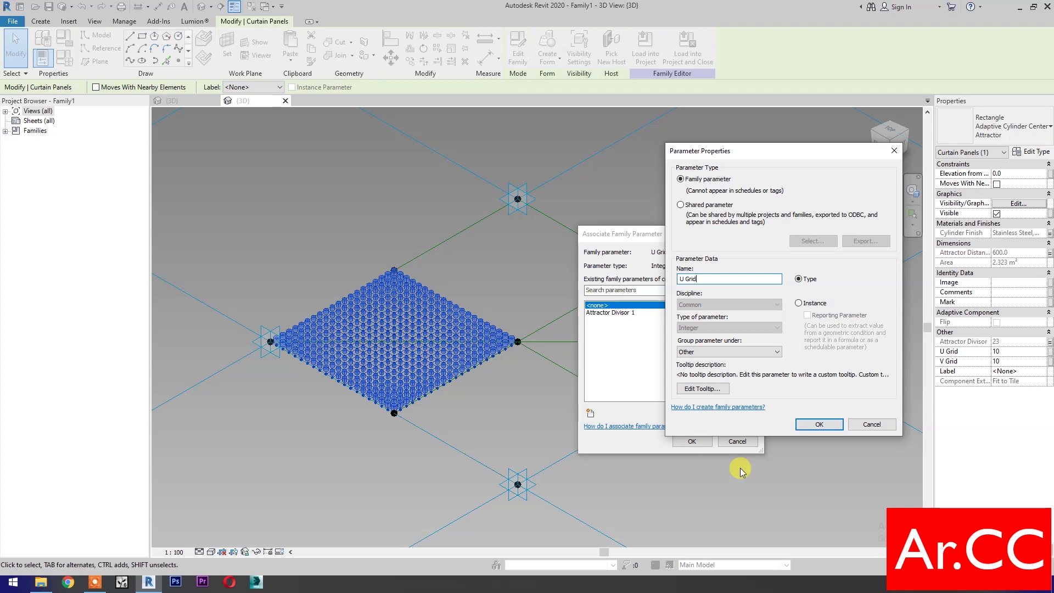
key("Return")
left_click(696, 442)
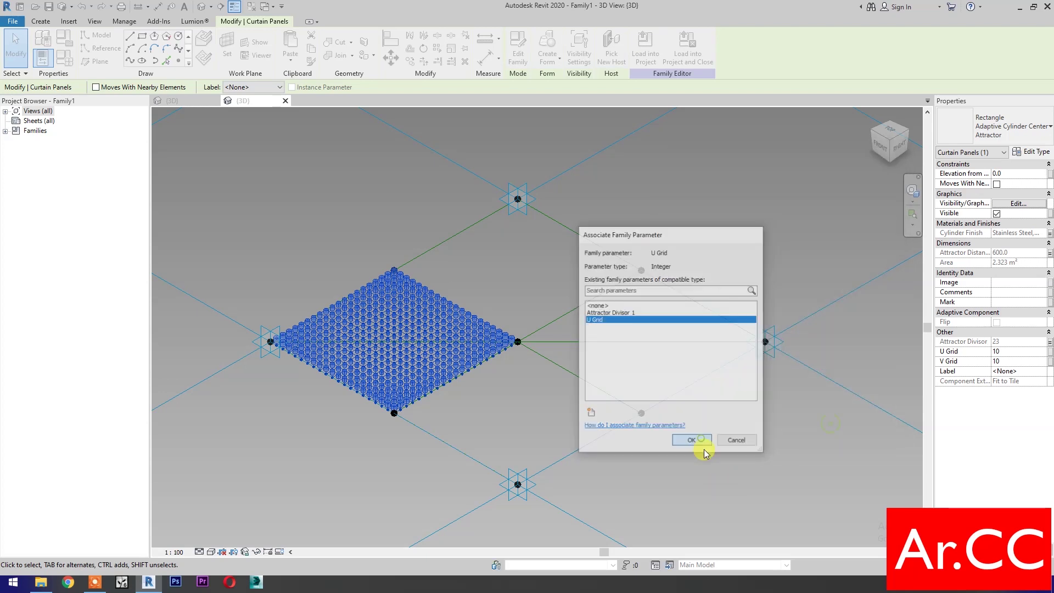
- Associate the leftmost panel's V Grid with a new type-based family parameter named V Grid and deselect the panel
left_click(1049, 362)
left_click(591, 413)
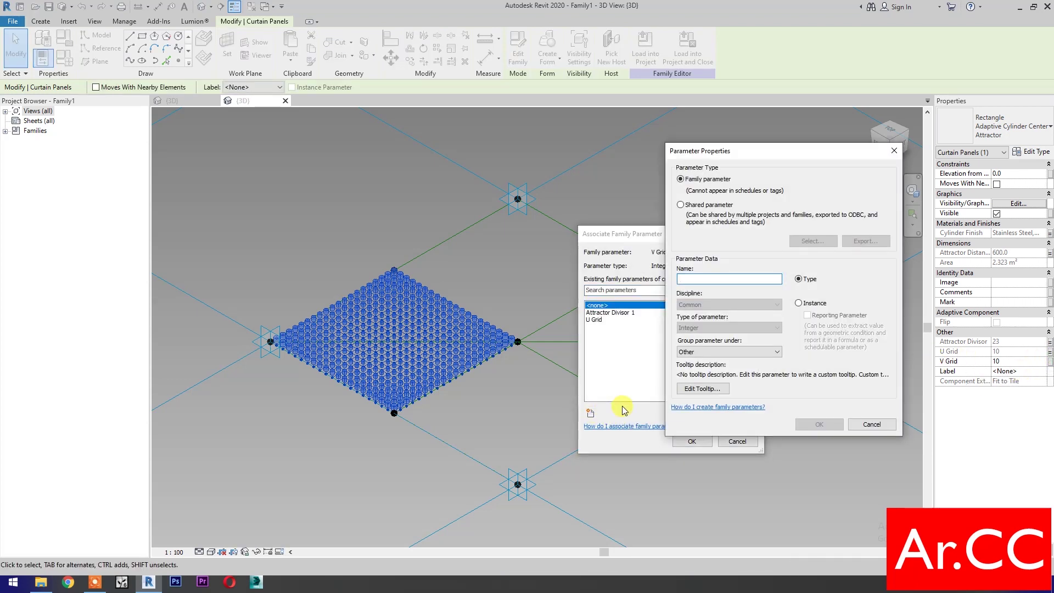
type("V Grid")
left_click(819, 424)
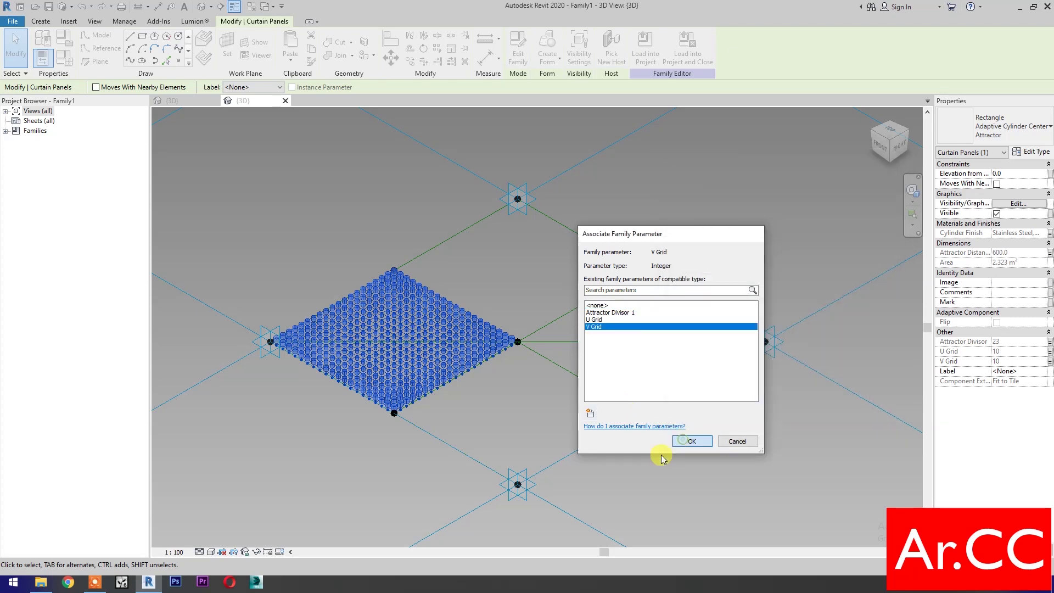
left_click(643, 461)
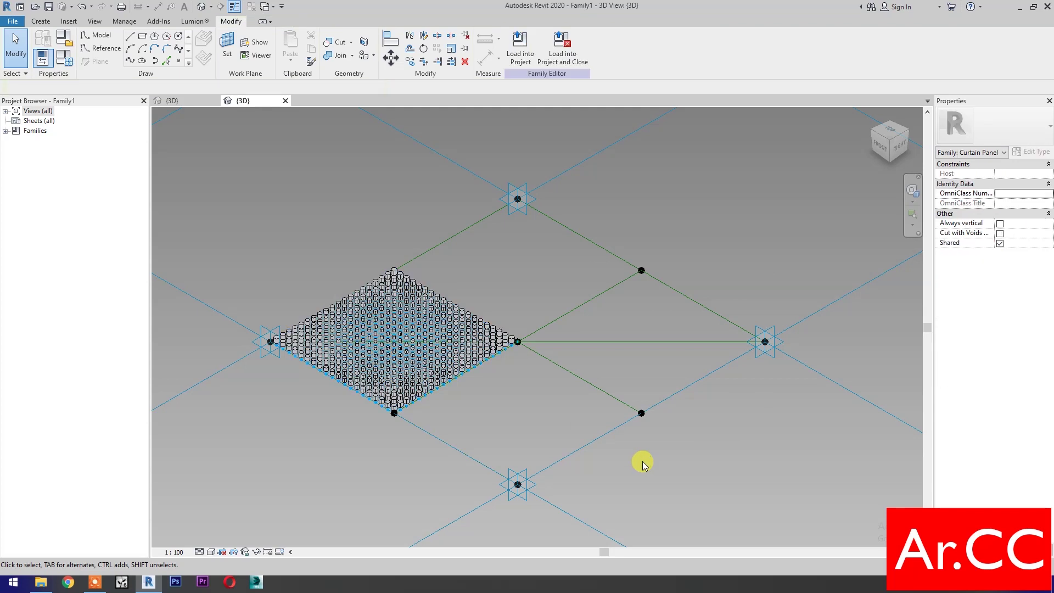
- Create a planar surface form from the four reference lines bounding the panel's topmost quadrant
left_click(555, 223)
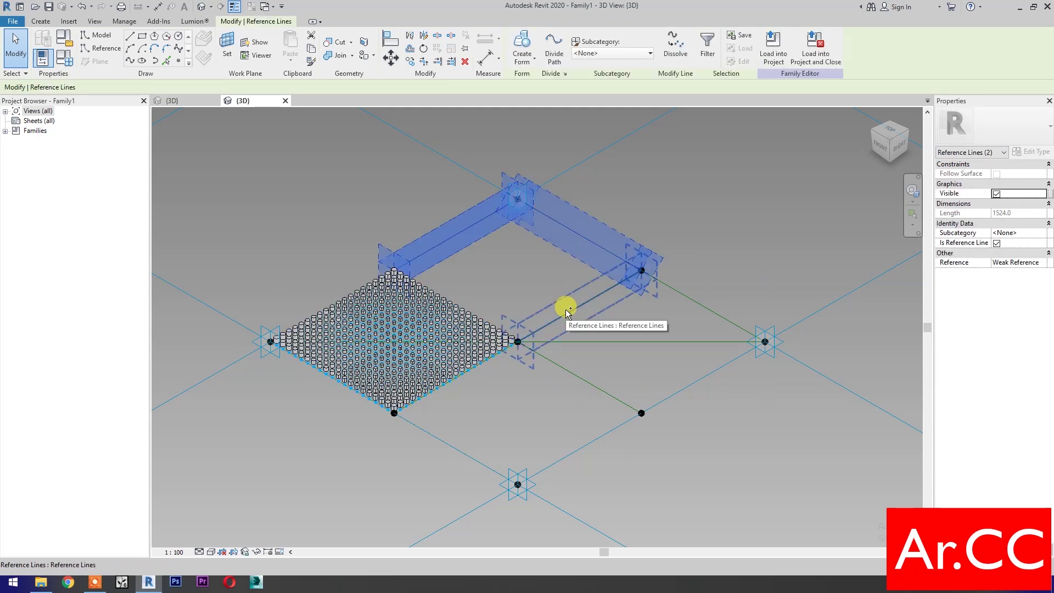
left_click(566, 308, "ctrl")
left_click(467, 312, "ctrl")
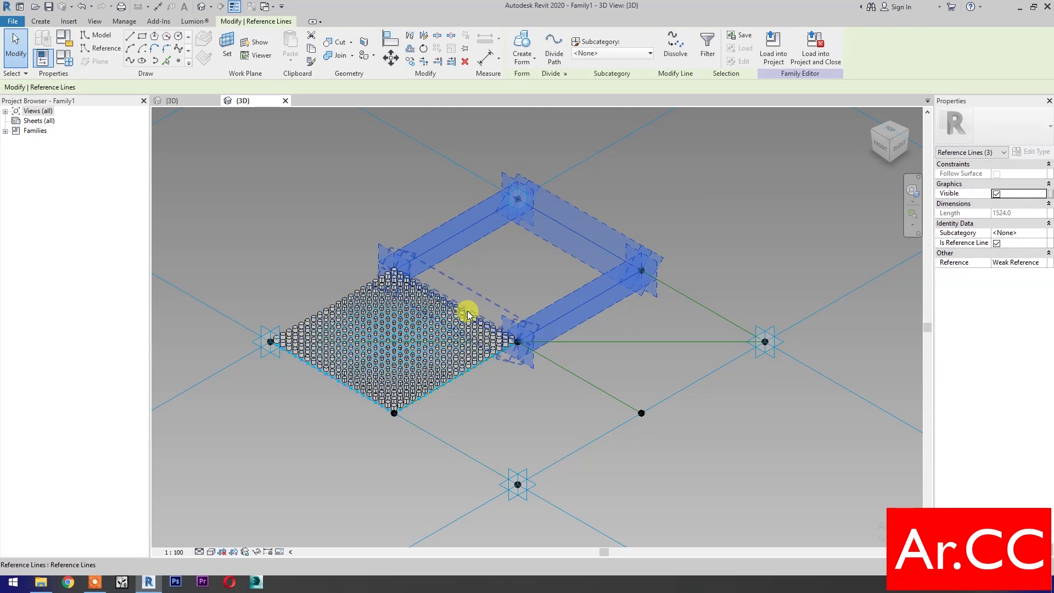
left_click(463, 301, "ctrl")
left_click(524, 47)
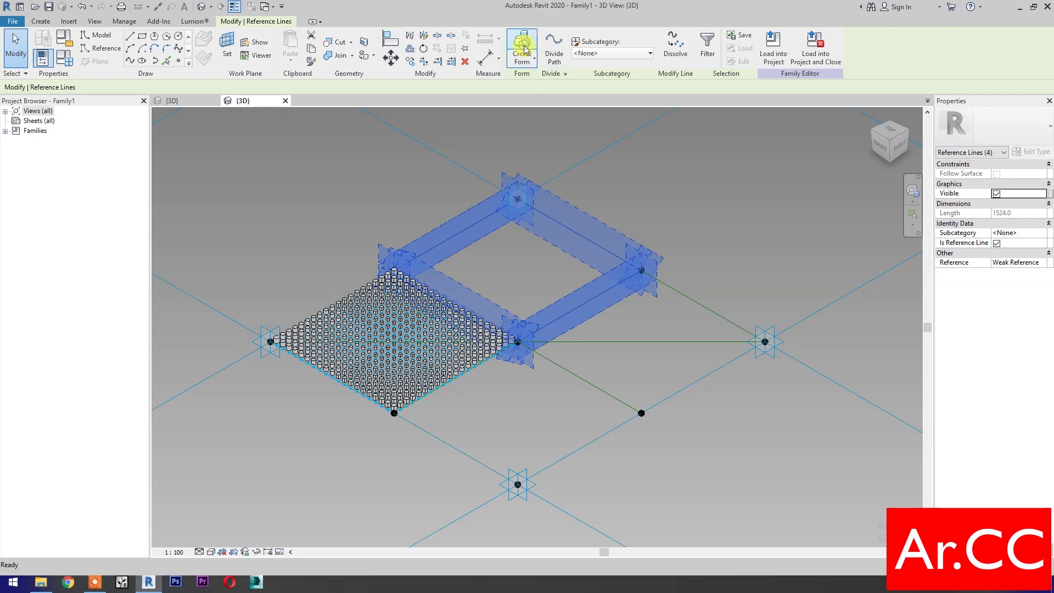
left_click(483, 357)
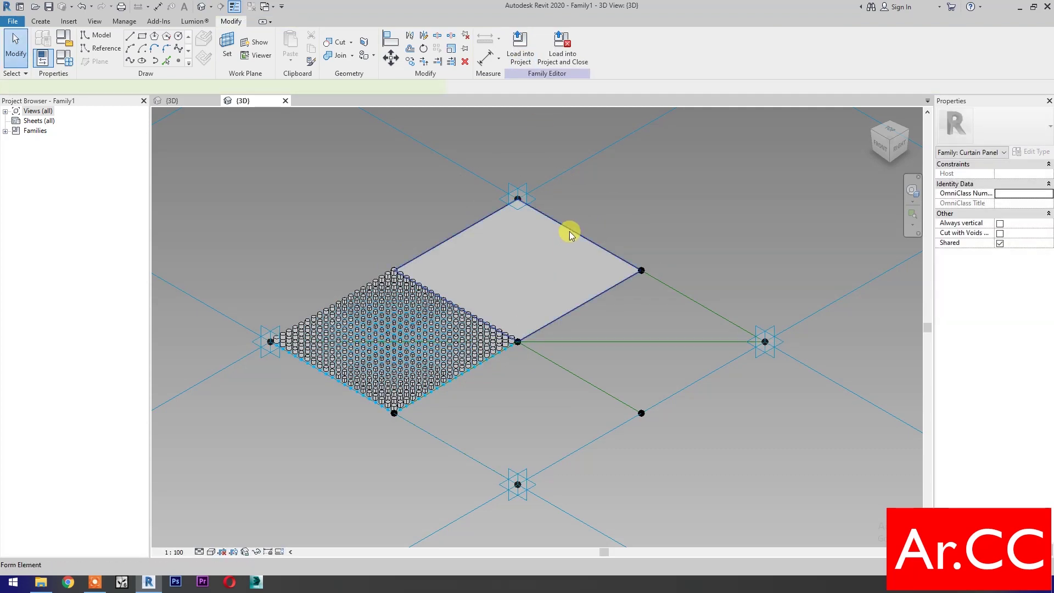
- Divide the topmost quadrant's surface and set its U grid and V grid numbers to 1
left_click(579, 47)
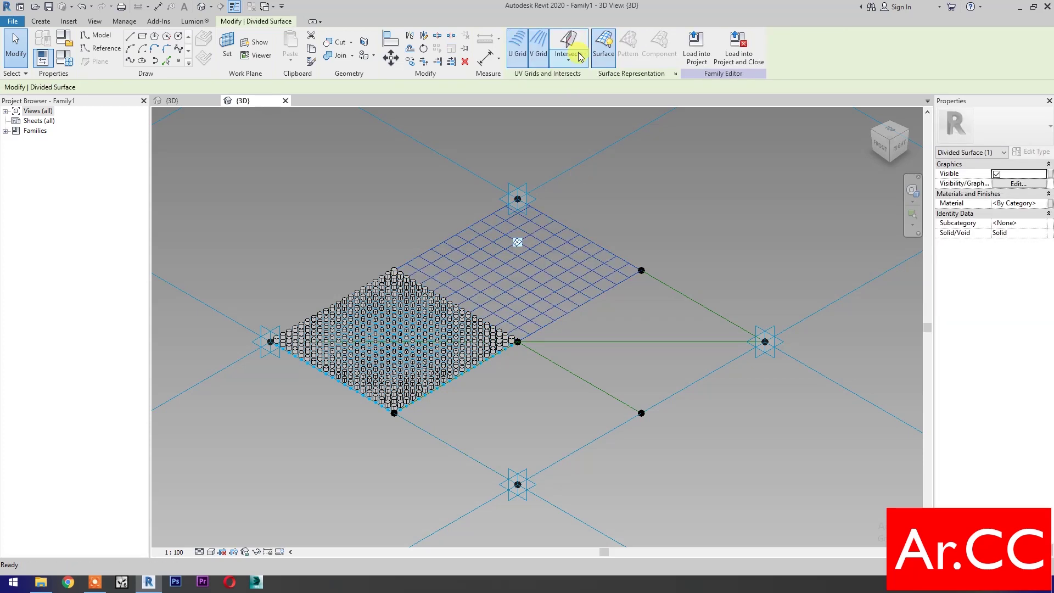
left_click(1010, 213)
key("BackSpace")
left_click(1020, 272)
key("BackSpace")
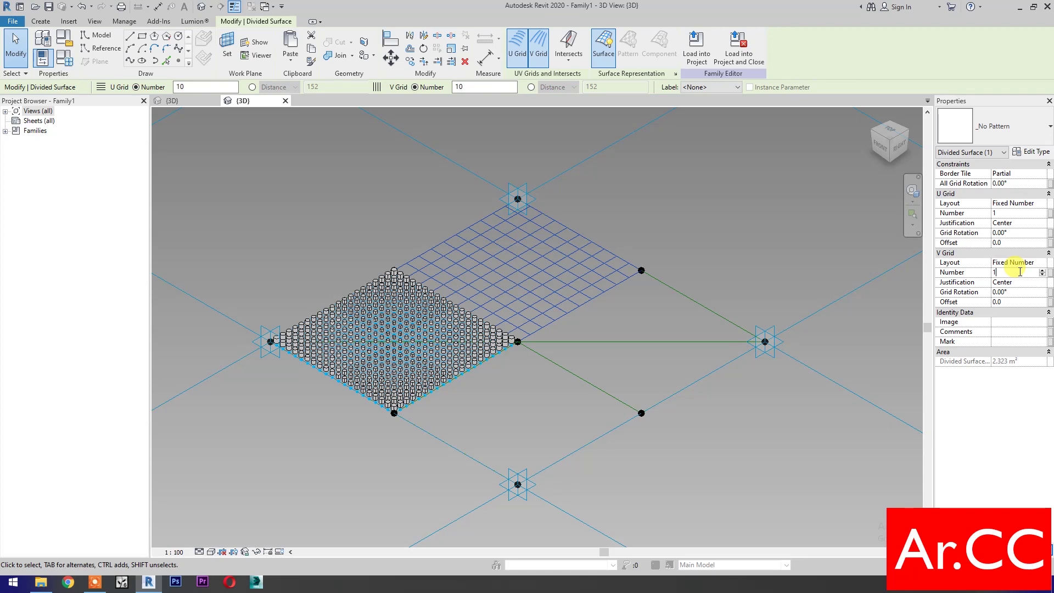
- Assign the Adaptive Cylinder Center Attractor panel to the topmost quadrant's divided surface
left_click(1000, 138)
left_click(865, 434)
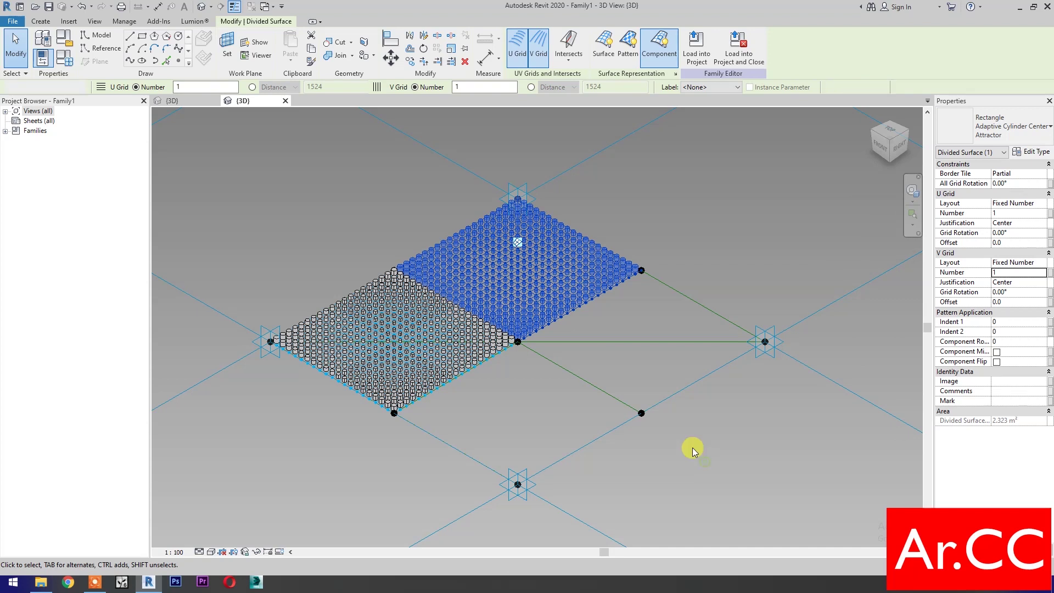
left_click(705, 463)
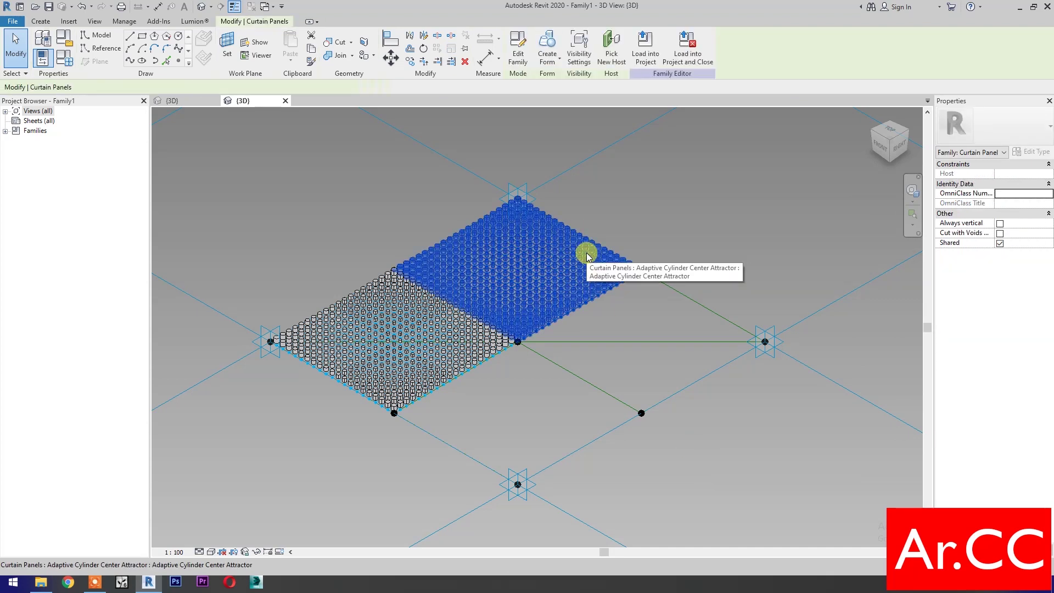
- Associate the topmost panel's Cylinder Finish and Attractor Distance with the existing family parameters of the same names
left_click(587, 257)
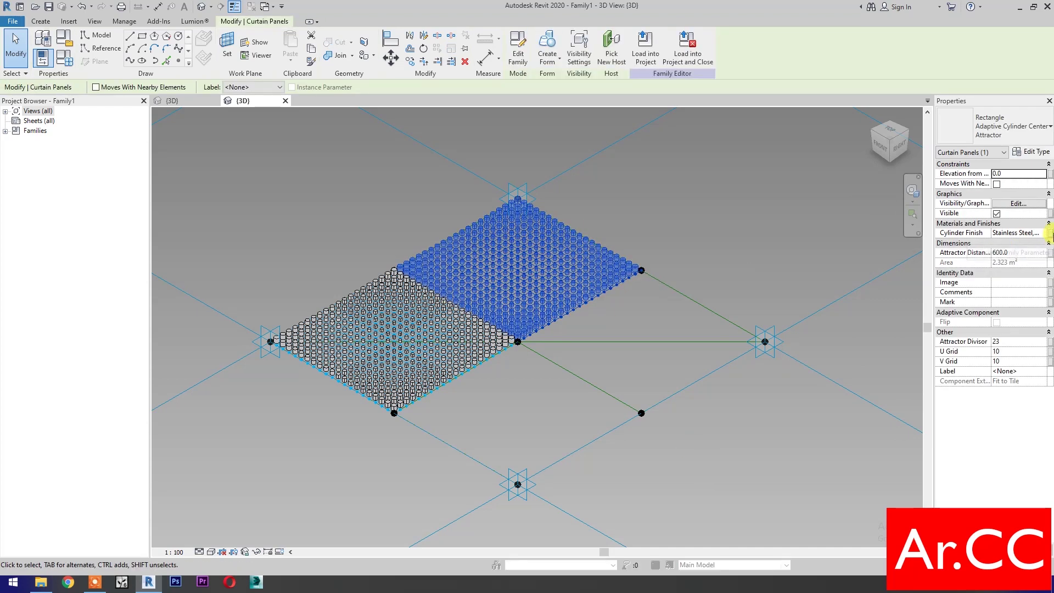
left_click(1049, 233)
left_click(604, 313)
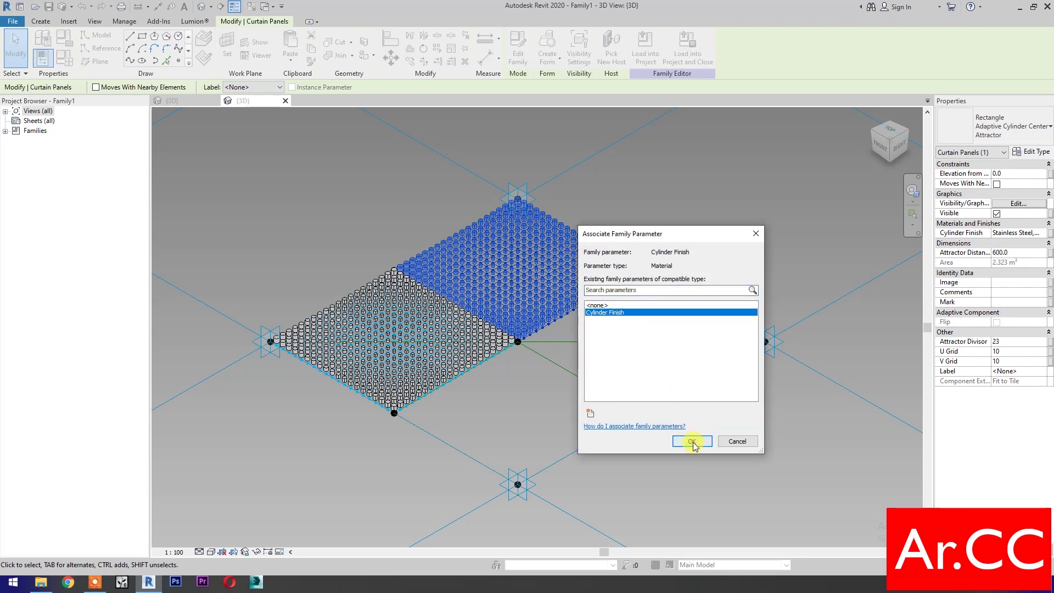
left_click(692, 441)
left_click(1050, 252)
left_click(632, 308)
left_click(683, 441)
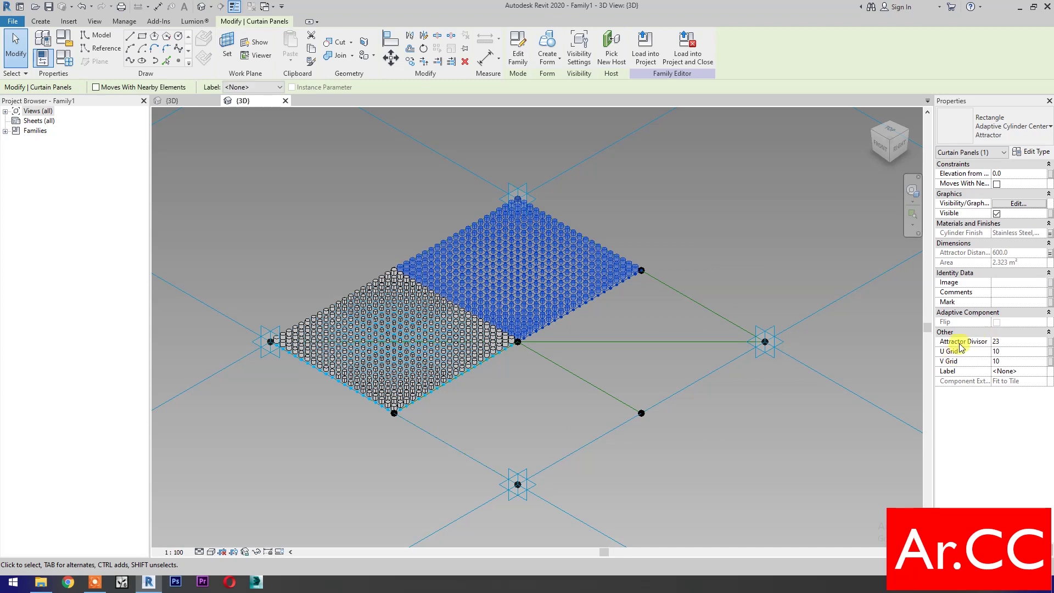
- Associate the topmost panel's Attractor Divisor with a new type-based family parameter named Attractor Divisor 2
left_click(1050, 342)
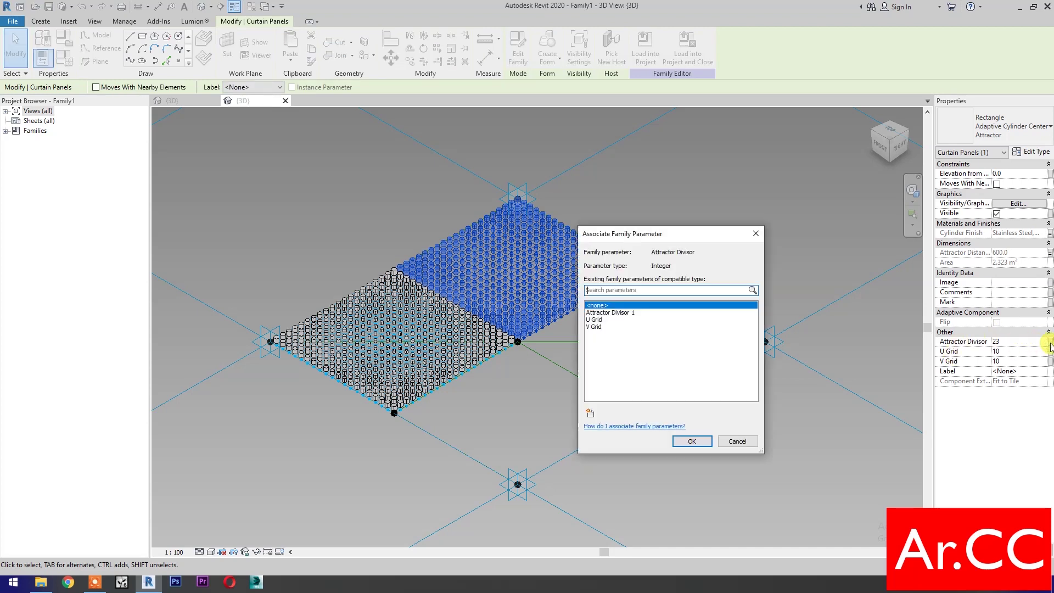
left_click(591, 414)
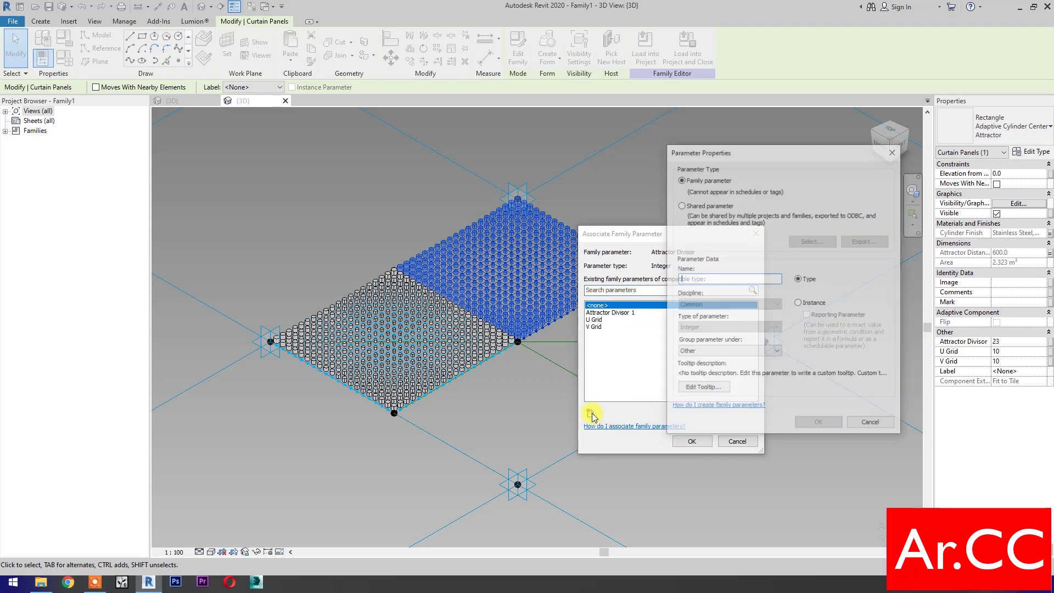
type("Attractor Divisor 2")
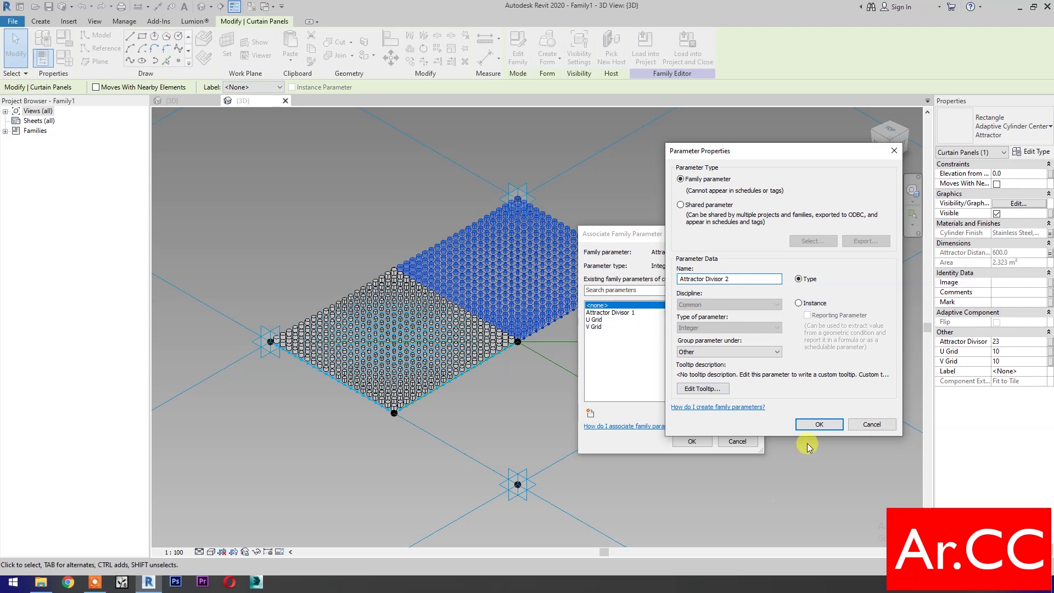
left_click(819, 425)
left_click(692, 441)
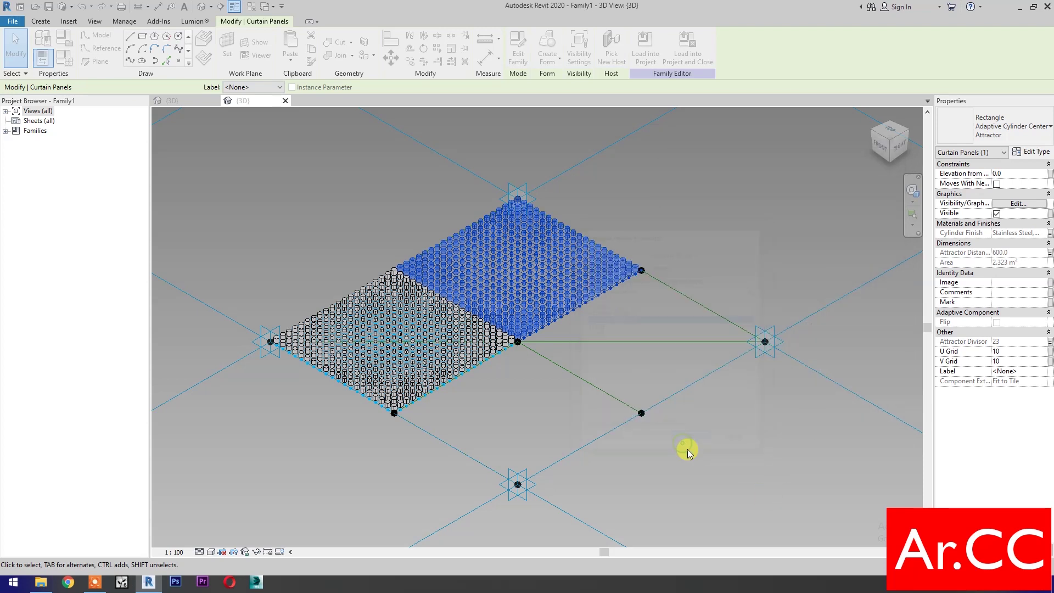
- Associate the topmost panel's U Grid and V Grid with the existing family parameters of the same names
left_click(1050, 352)
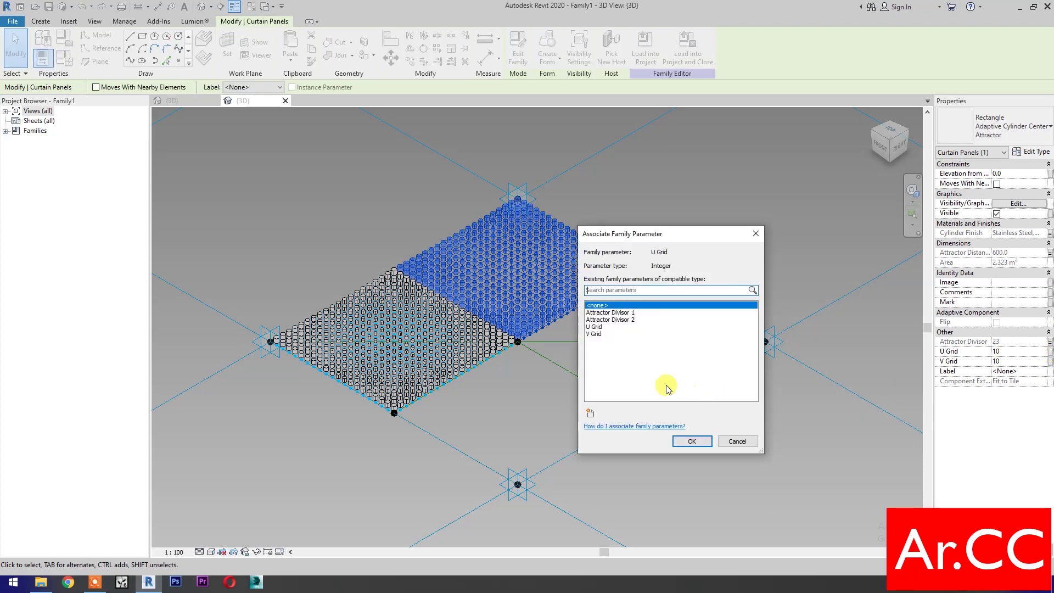
left_click(599, 328)
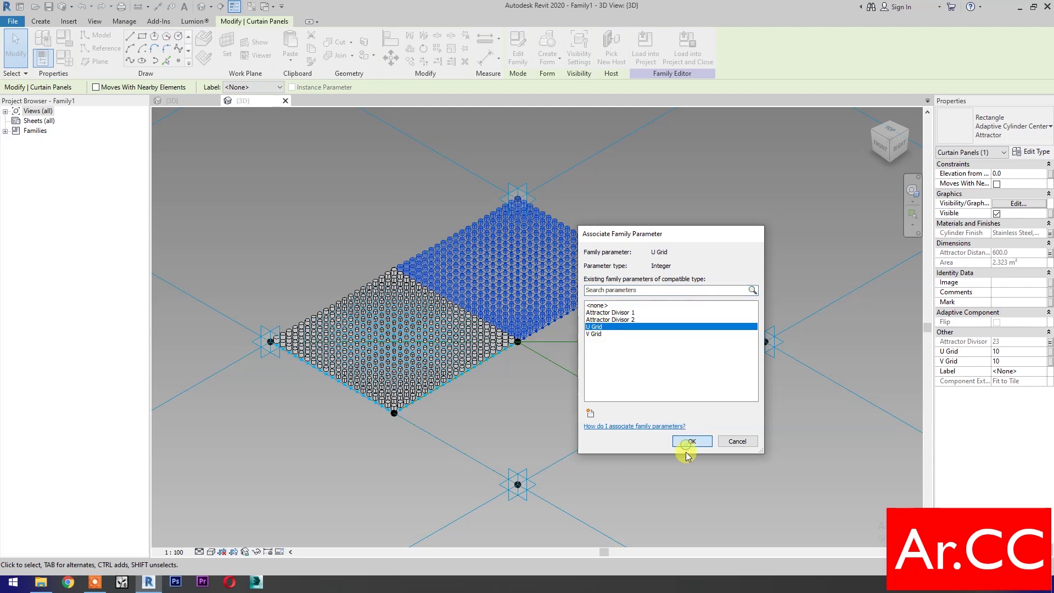
left_click(688, 443)
left_click(1050, 367)
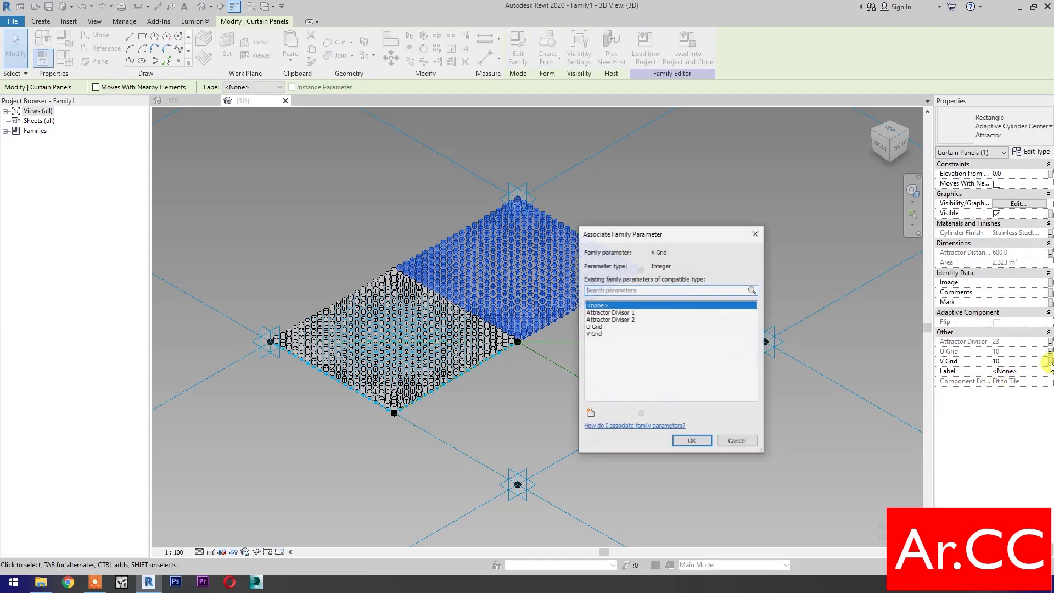
left_click(594, 333)
left_click(692, 442)
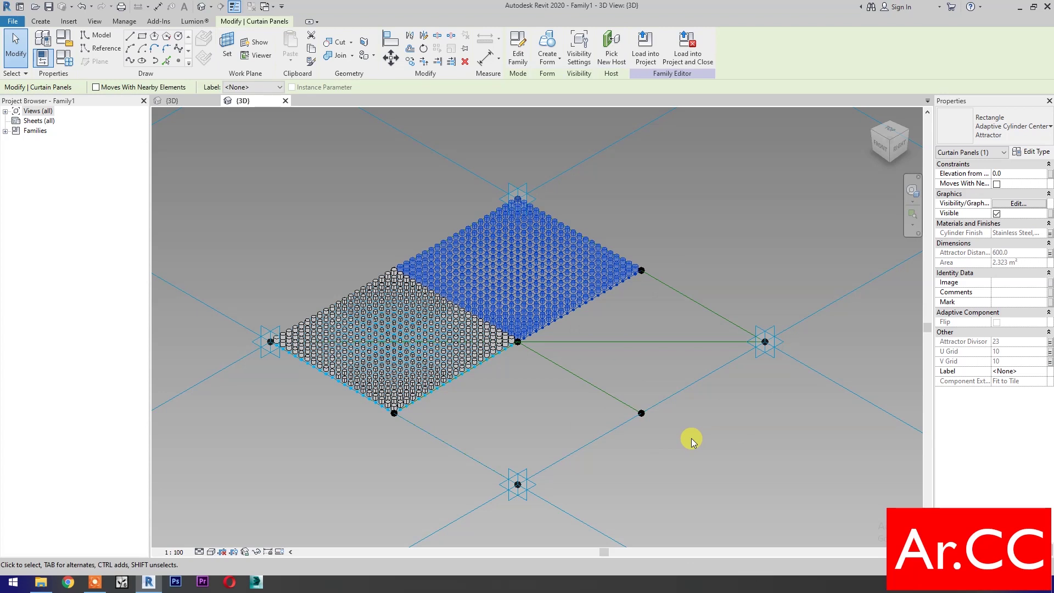
left_click(691, 439)
- Create the rightmost quadrant's surface with U and V grid numbers of 1 and assign it the Adaptive Cylinder Center Attractor panel
left_click(684, 388)
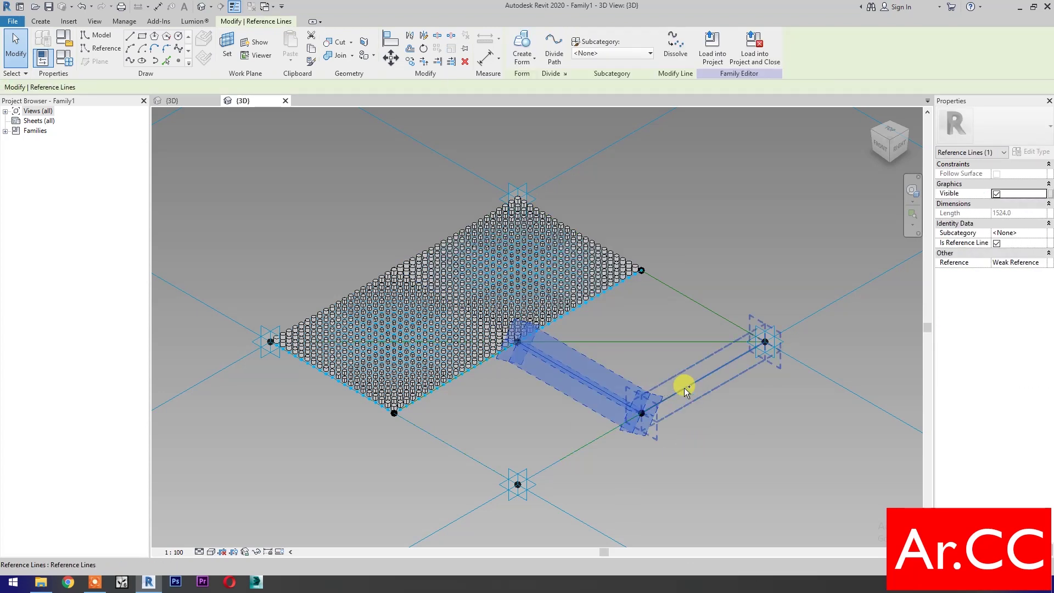
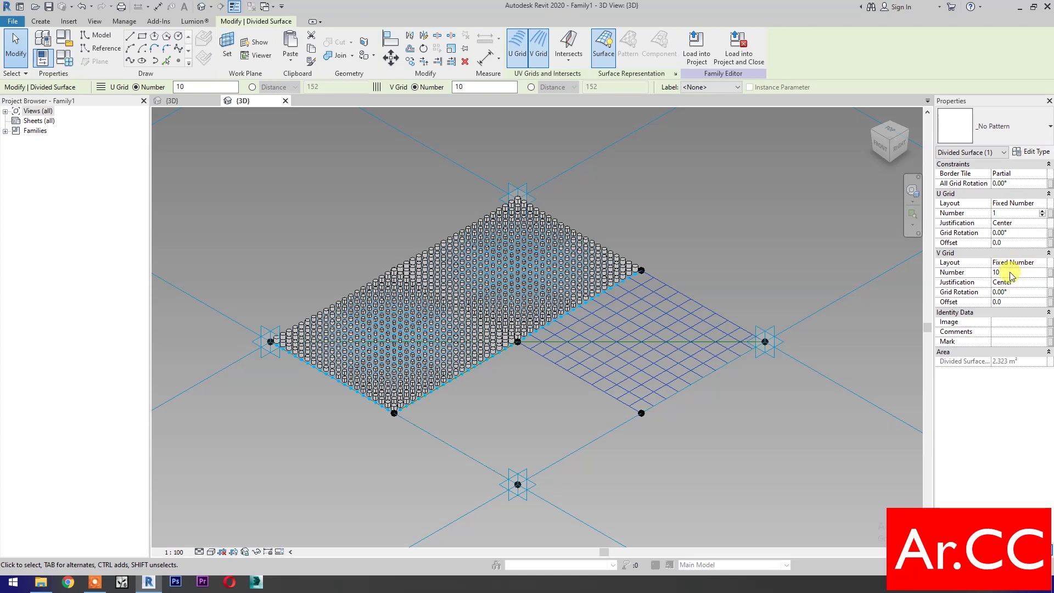
type("1")
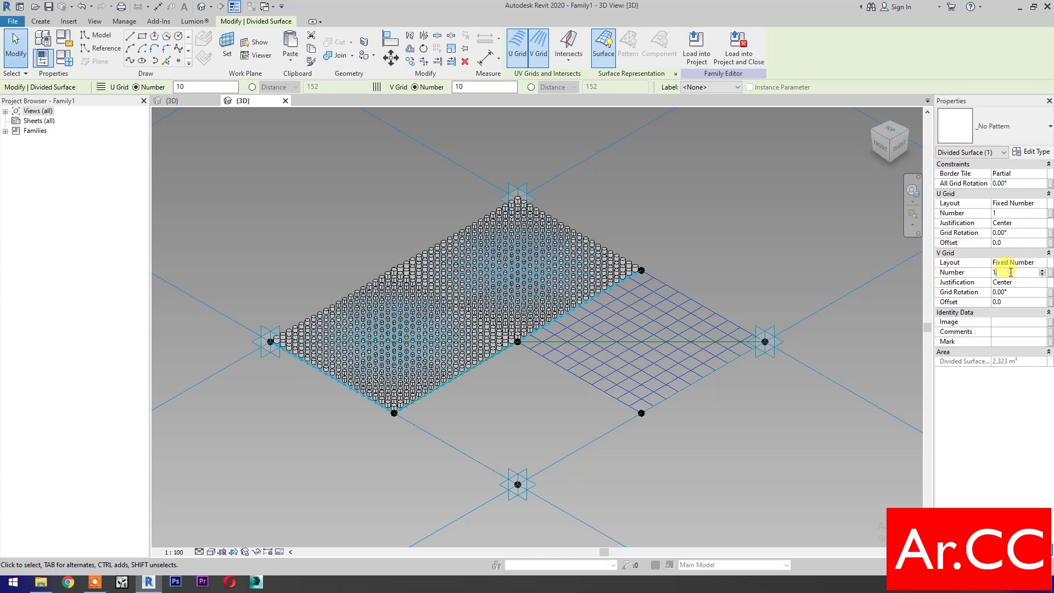
left_click(997, 138)
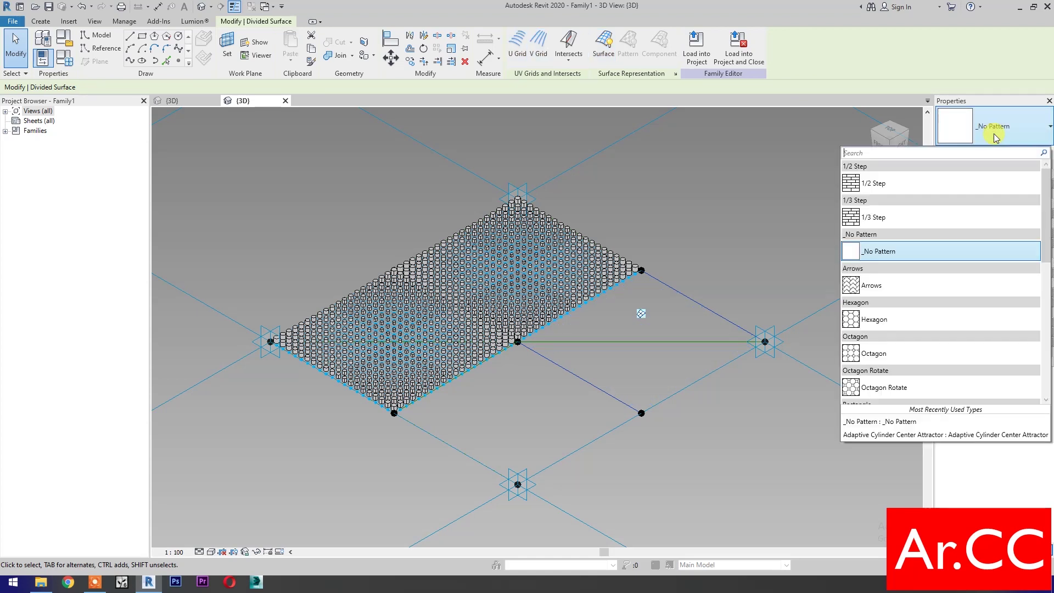
left_click(896, 435)
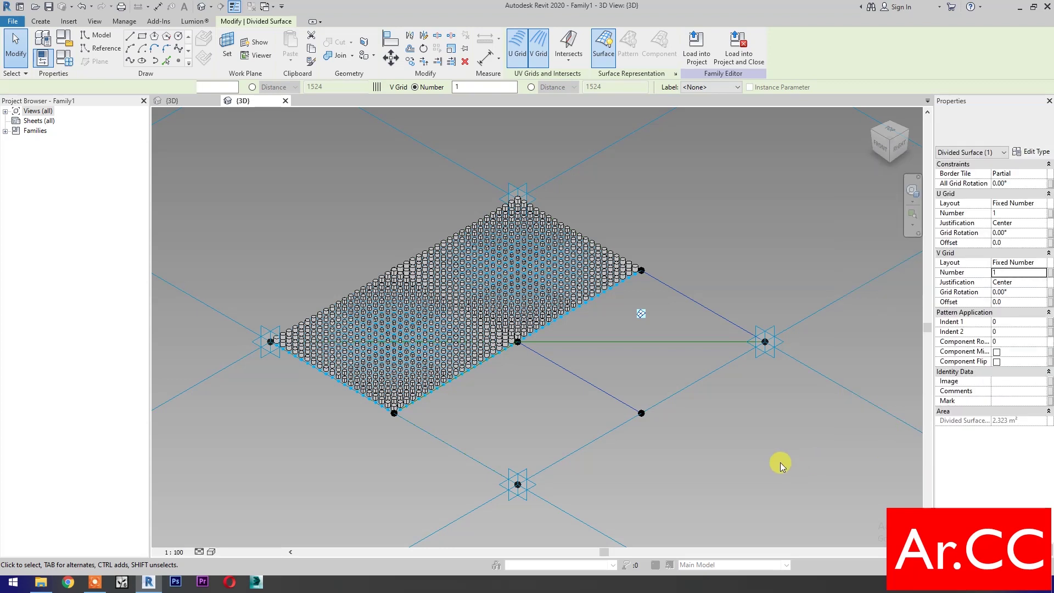
left_click(780, 463)
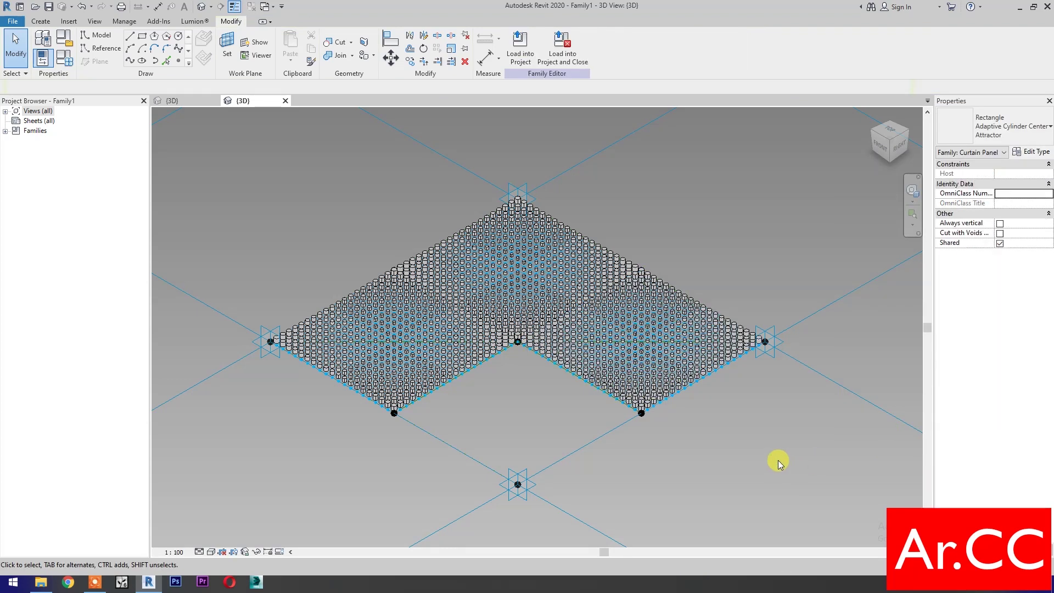
- Associate the rightmost panel's Cylinder Finish and Attractor Distance with the existing family parameters of the same names
left_click(701, 363)
left_click(1050, 235)
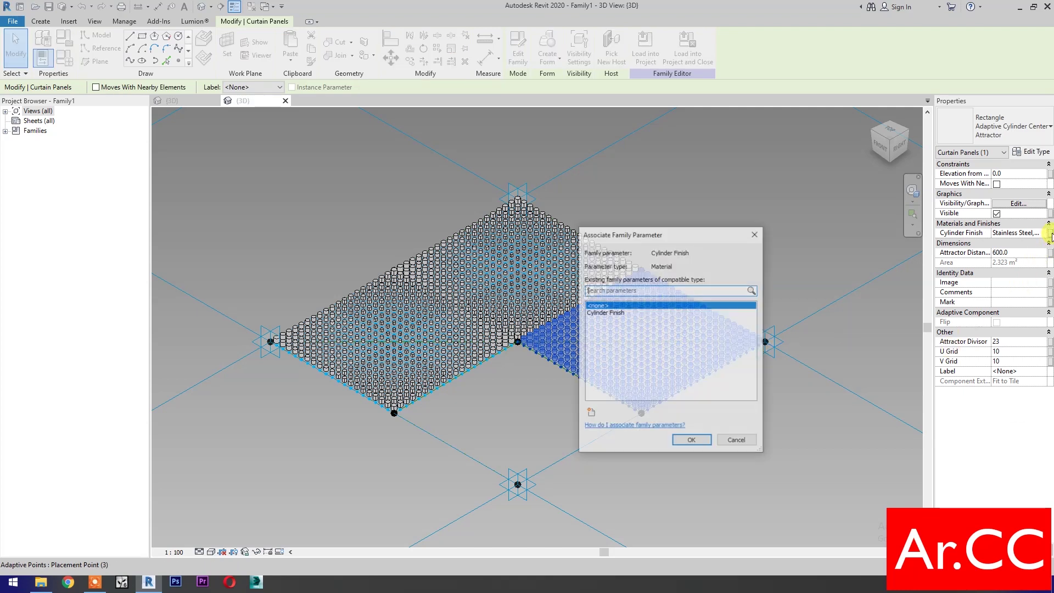
left_click(601, 309)
left_click(692, 441)
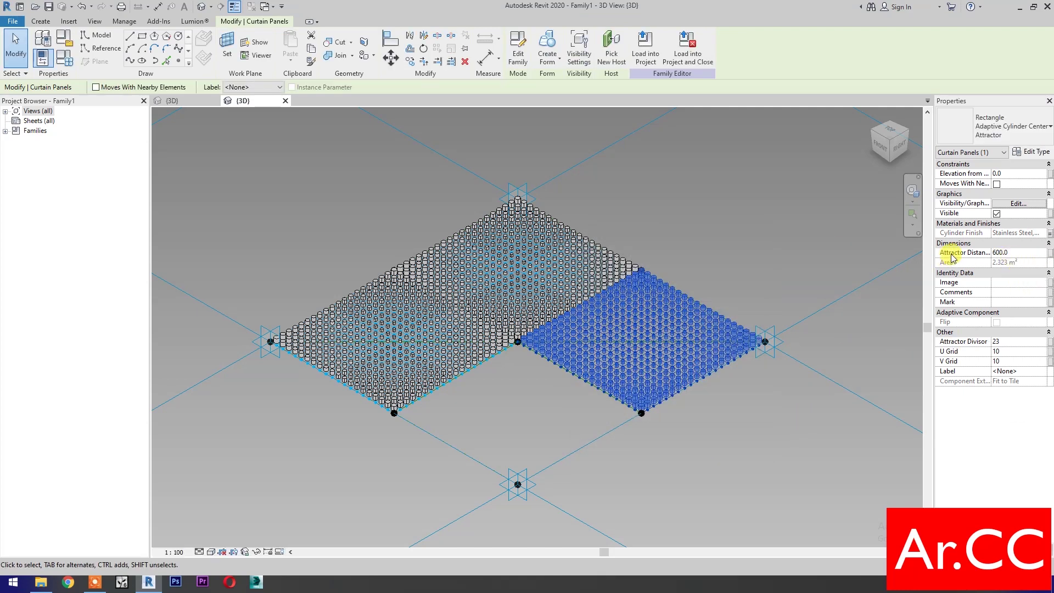
left_click(1050, 254)
left_click(604, 309)
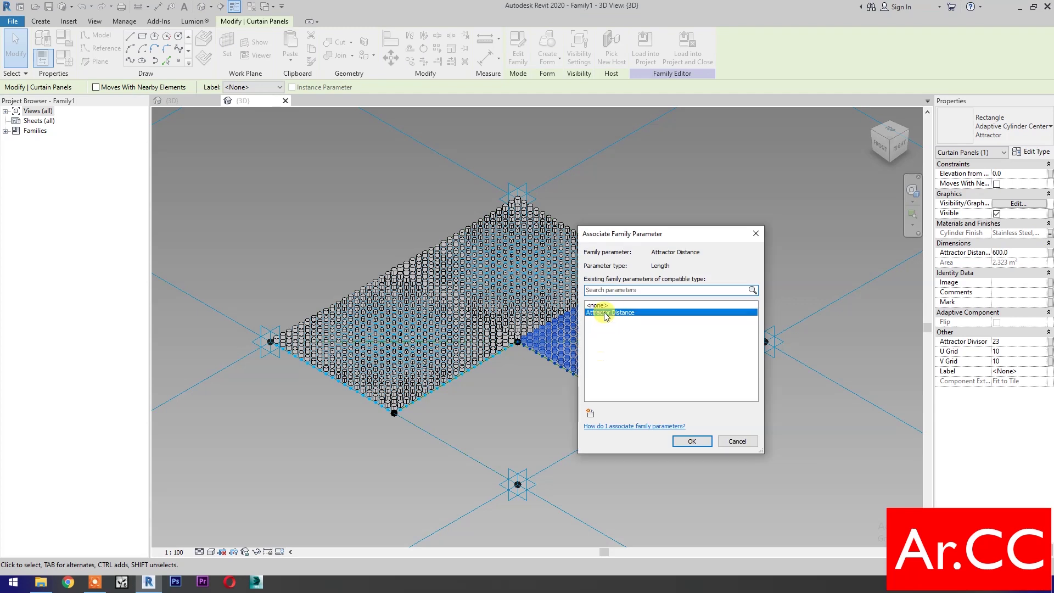
left_click(691, 440)
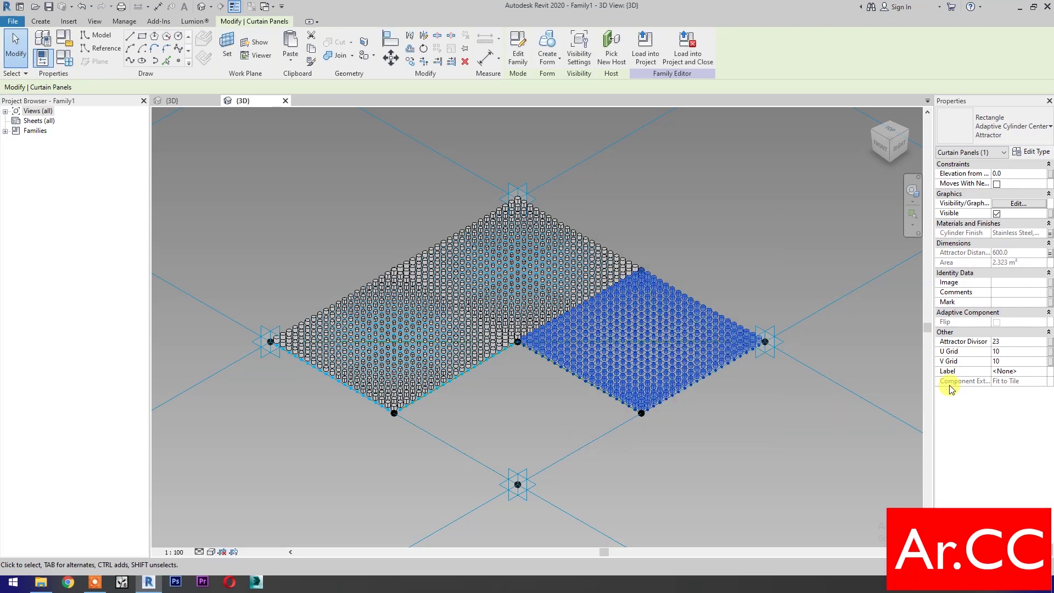
- Associate the rightmost panel's Attractor Divisor with a new type-based family parameter named Attractor Divisor 3
left_click(1050, 343)
left_click(591, 415)
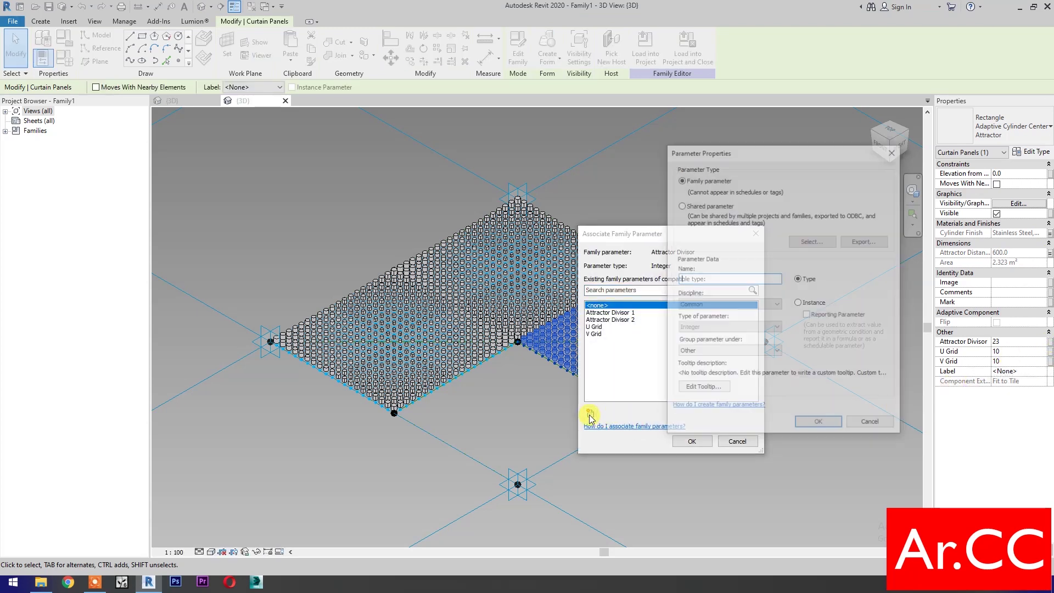
type("Attractor Divisor 3")
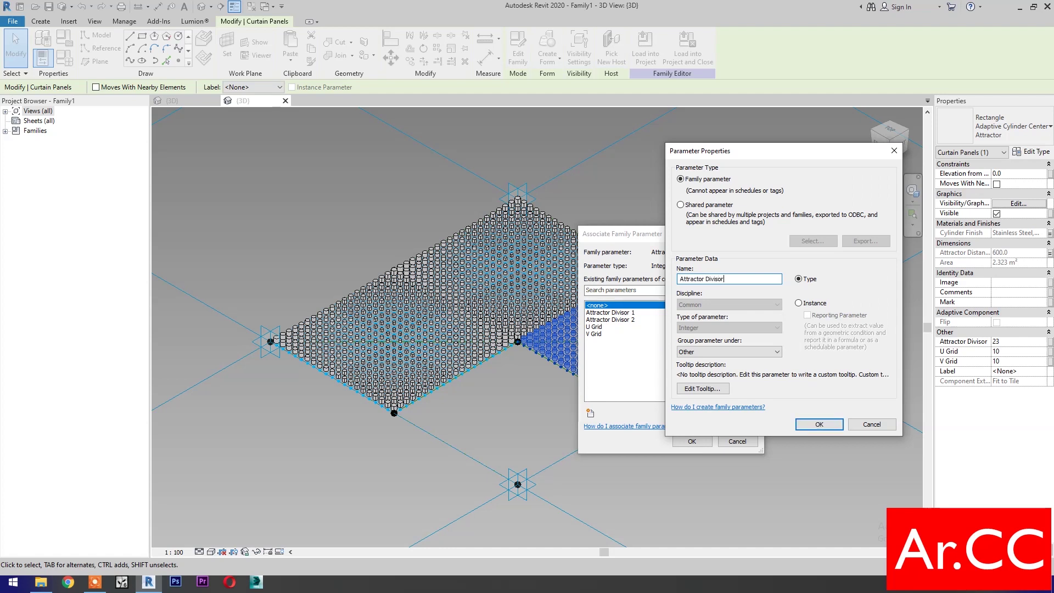
left_click(819, 424)
left_click(692, 441)
left_click(792, 421)
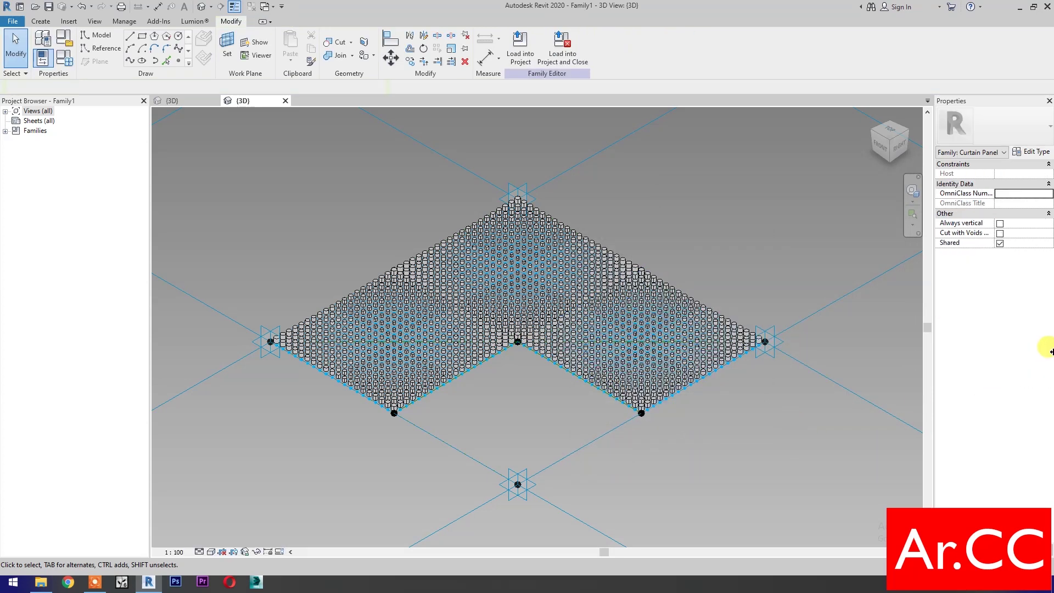
- Associate the rightmost panel's U Grid and V Grid with the existing family parameters of the same names
left_click(706, 365)
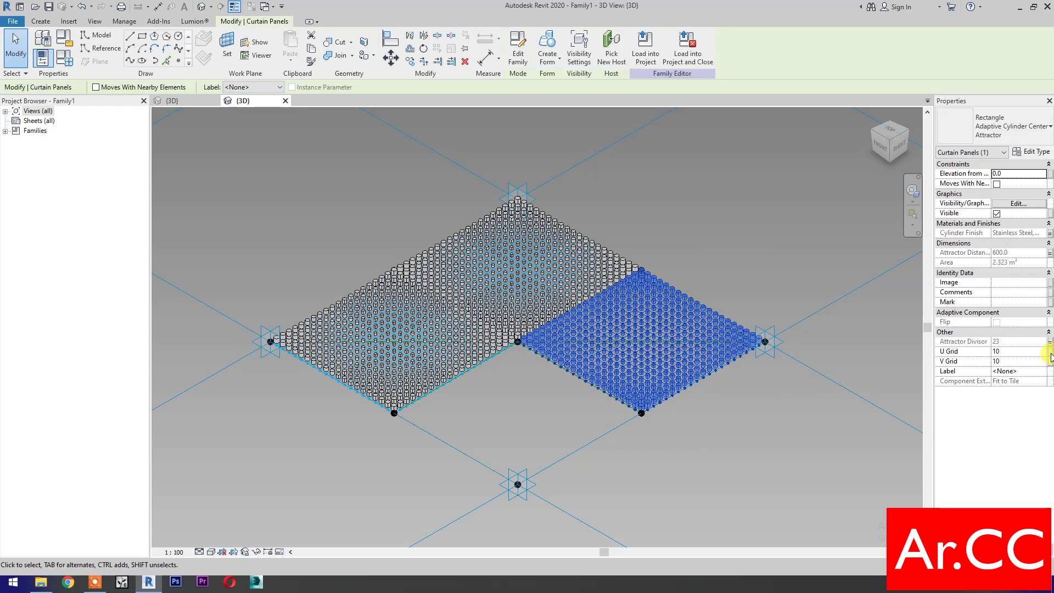
left_click(1050, 352)
left_click(604, 334)
left_click(691, 437)
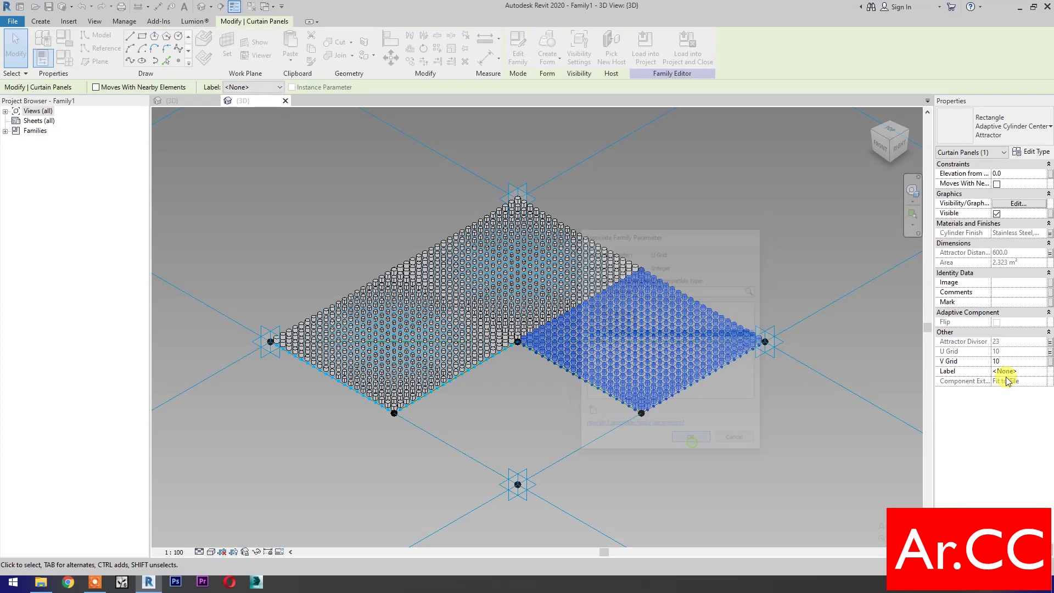
left_click(1050, 362)
left_click(596, 341)
left_click(697, 443)
left_click(697, 437)
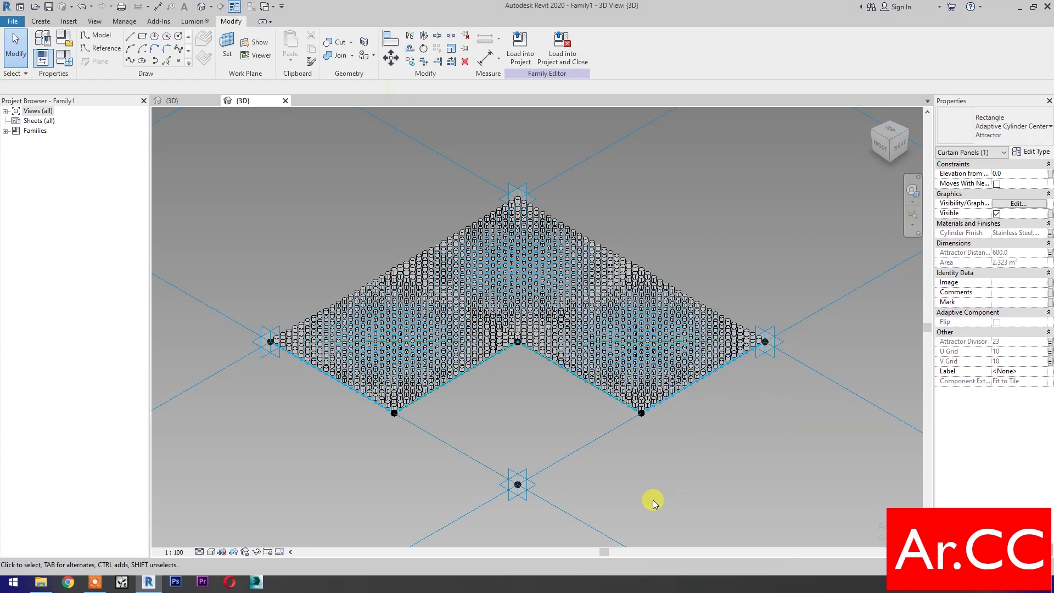
- Create a planar surface form from the four reference lines around the empty bottommost quadrant
left_click(605, 434)
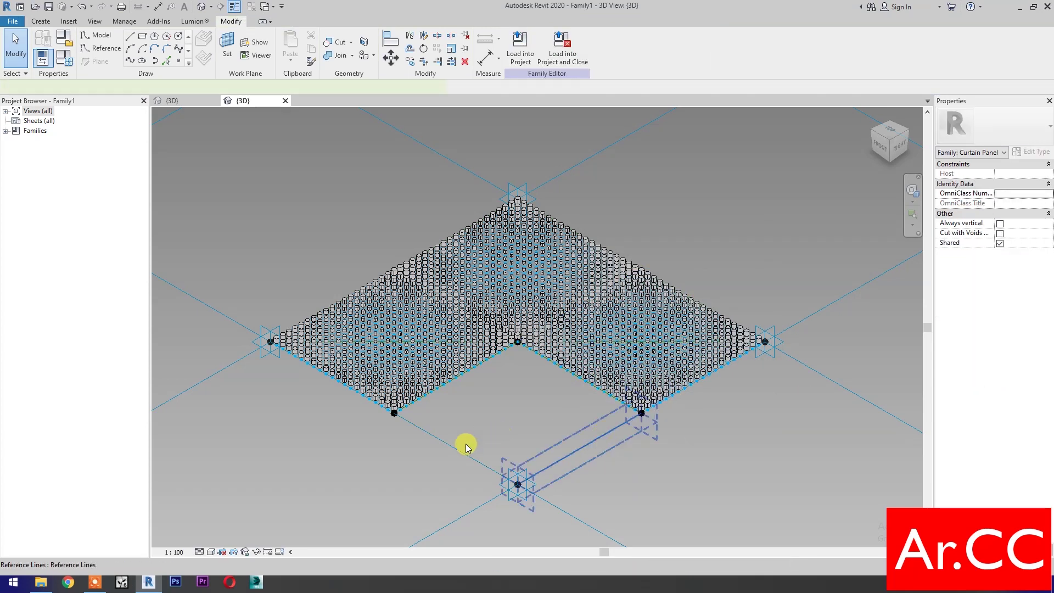
left_click(461, 391, "ctrl")
left_click(539, 372, "ctrl")
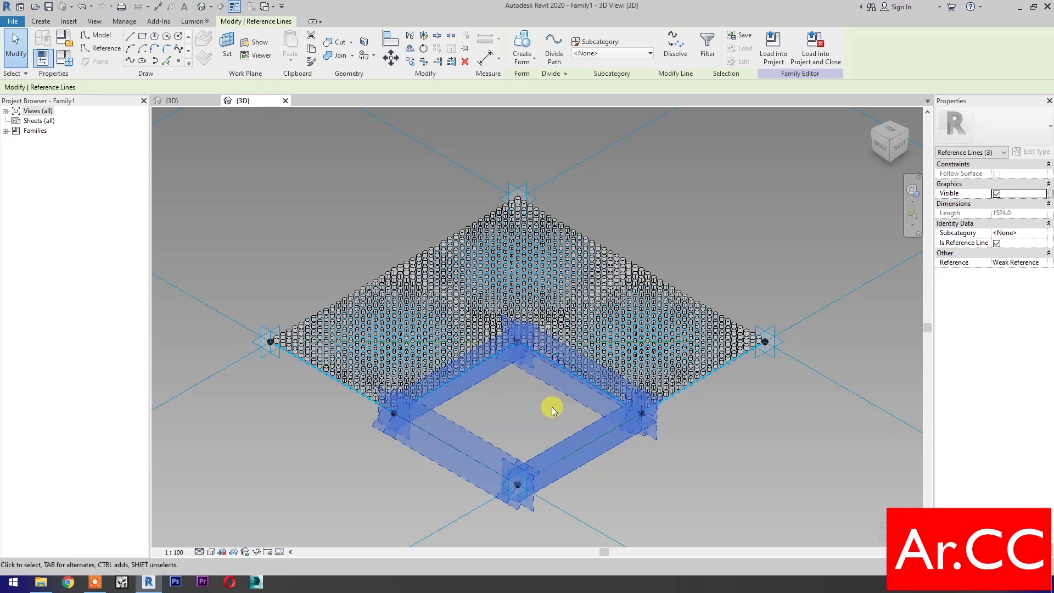
left_click(523, 57)
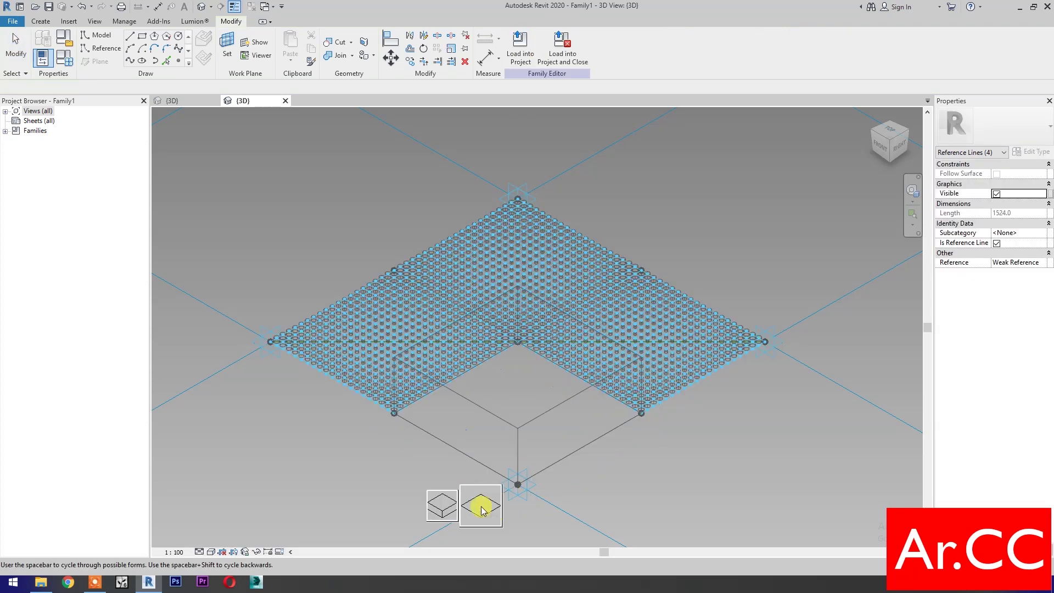
left_click(481, 510)
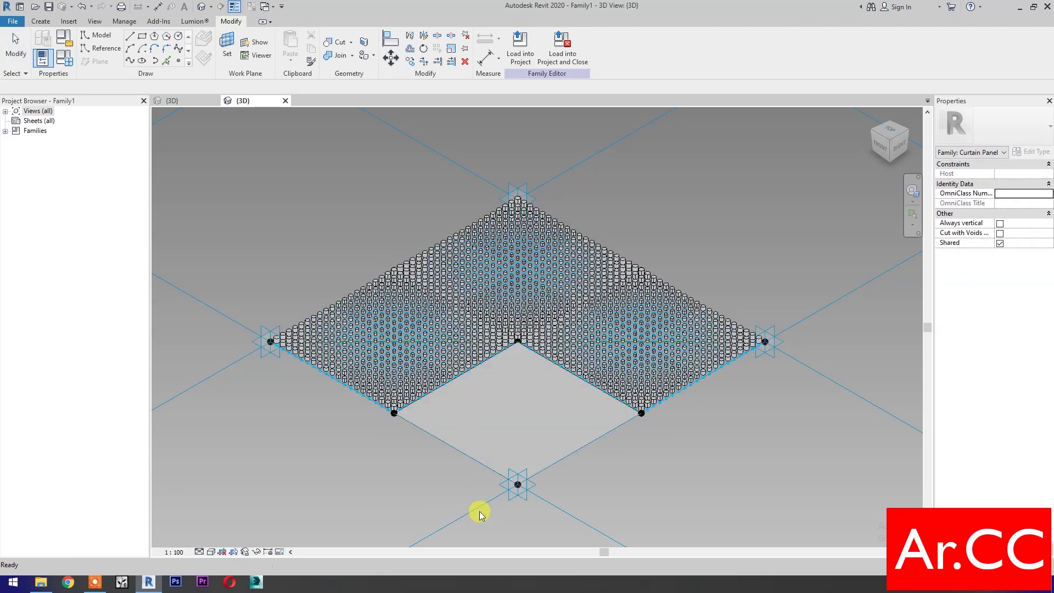
- Divide the bottommost quadrant's surface with U and V grid numbers of 1 and assign it the Adaptive Cylinder Center Attractor panel
left_click(482, 459)
left_click(766, 52)
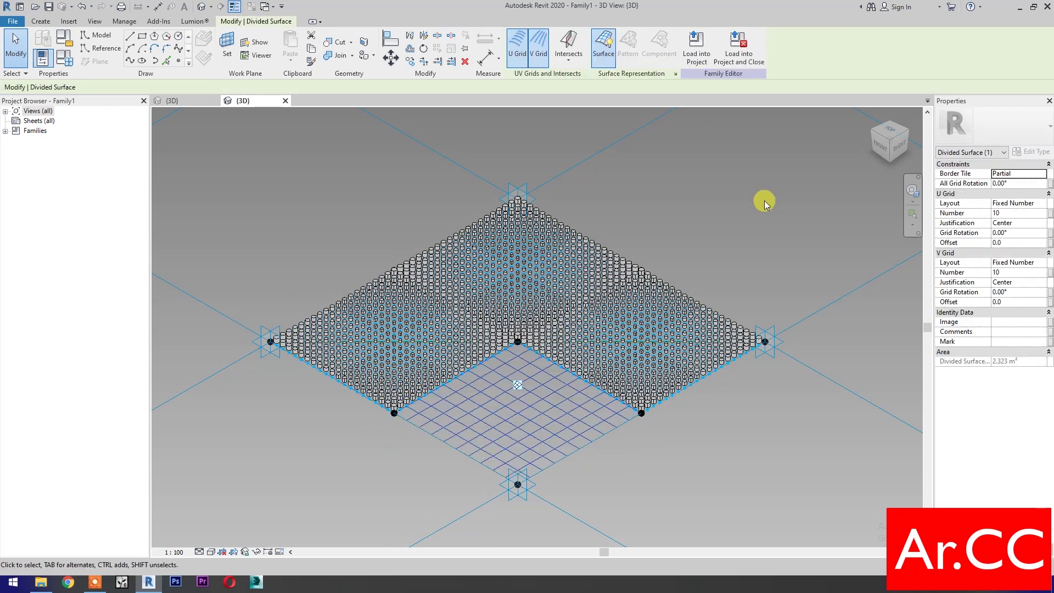
left_click(1014, 213)
type("1")
left_click(1012, 273)
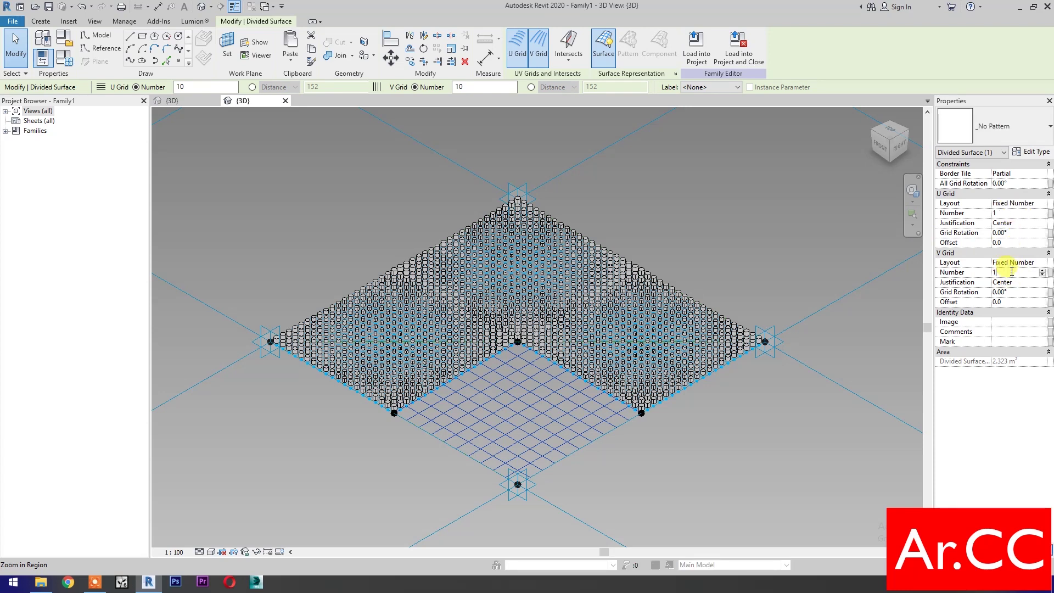
type("1")
left_click(1000, 135)
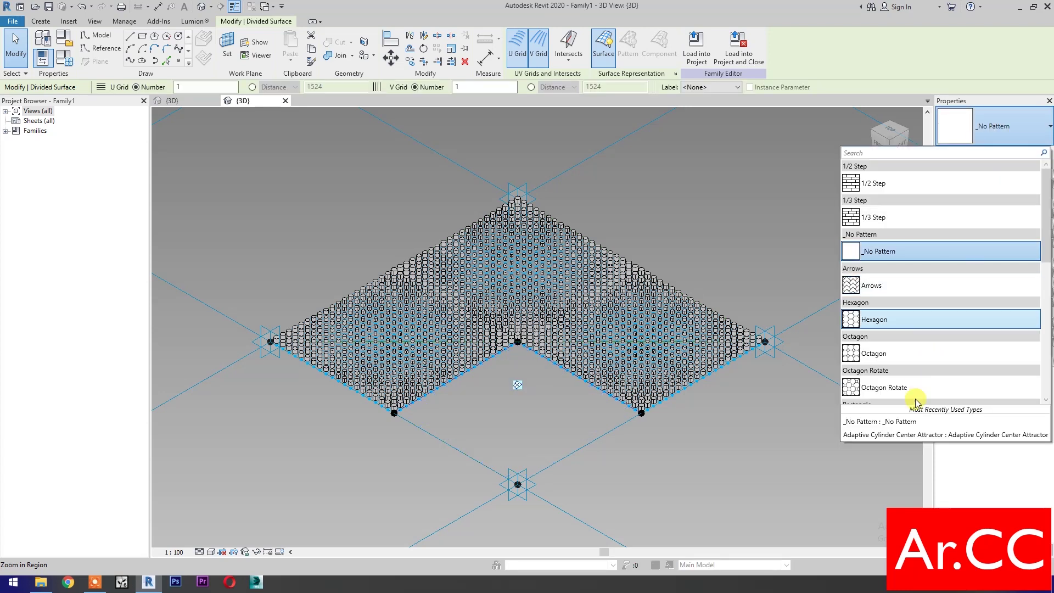
left_click(877, 433)
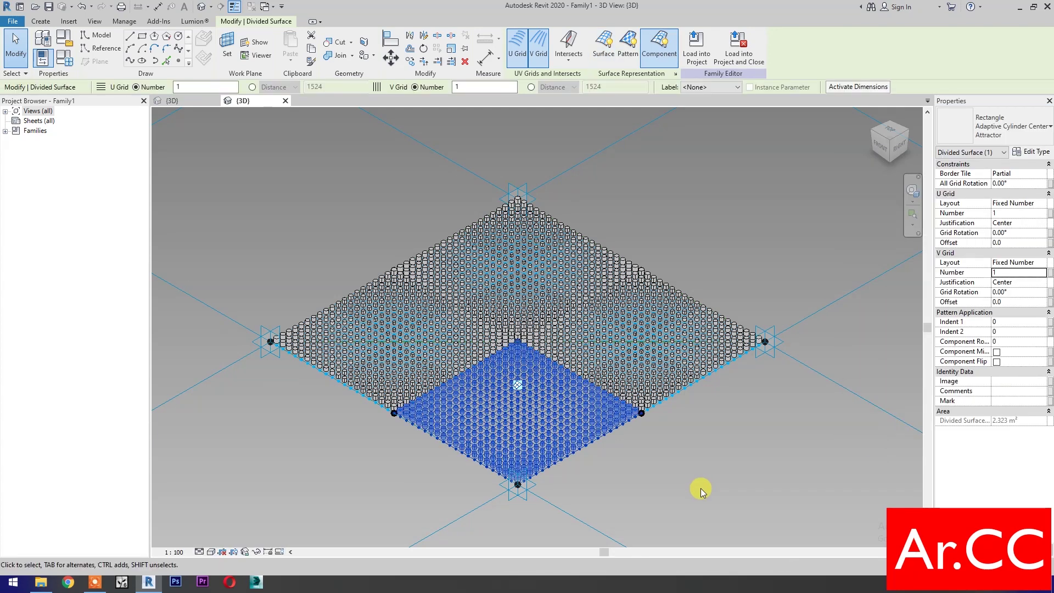
- Associate the bottommost panel's Cylinder Finish and Attractor Distance with the existing family parameters of the same names
left_click(584, 423)
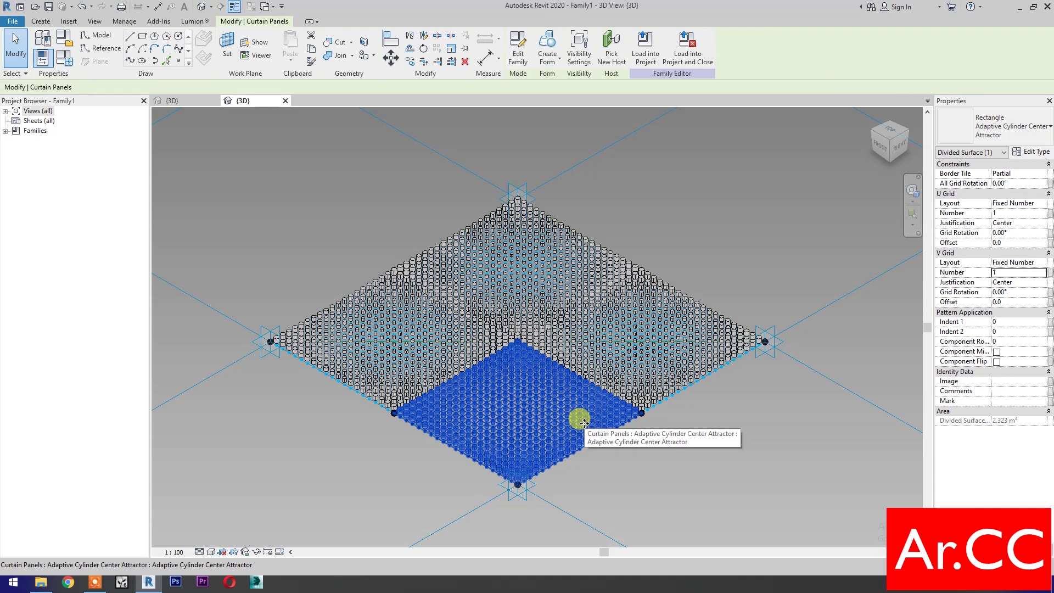
left_click(1050, 233)
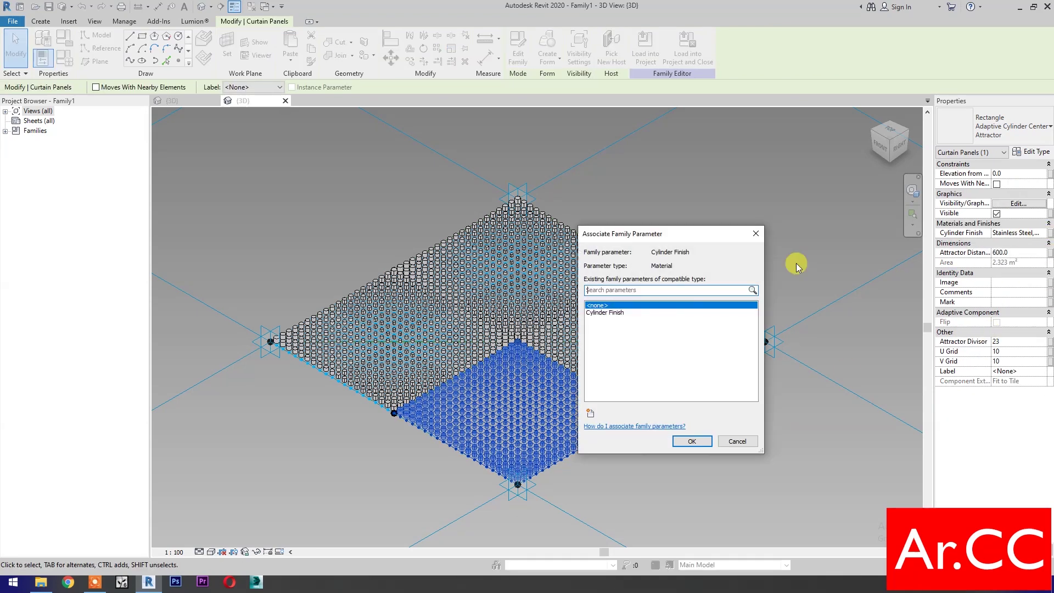
left_click(601, 313)
left_click(691, 441)
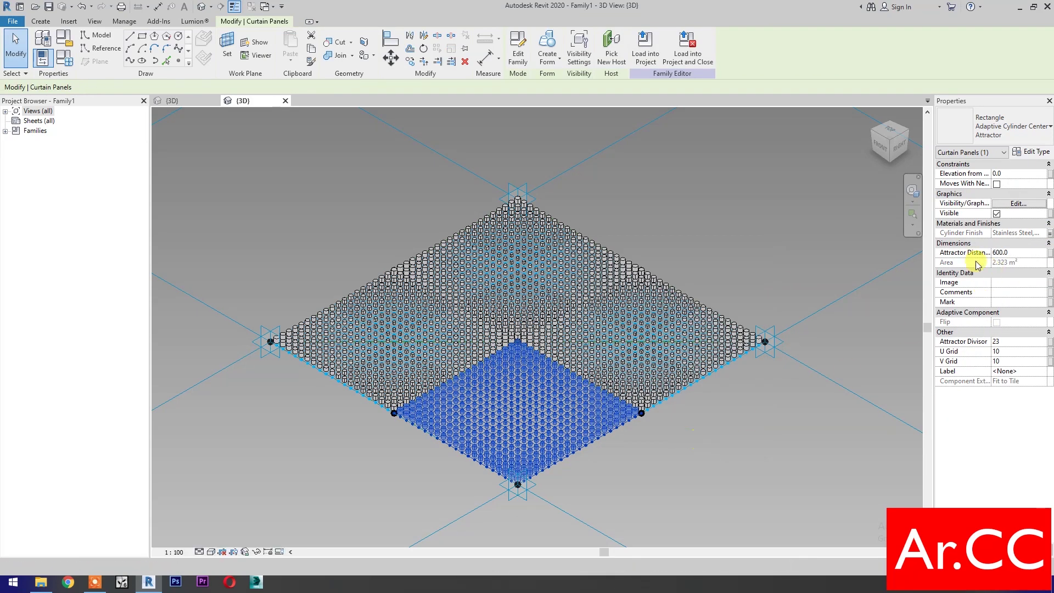
left_click(1050, 253)
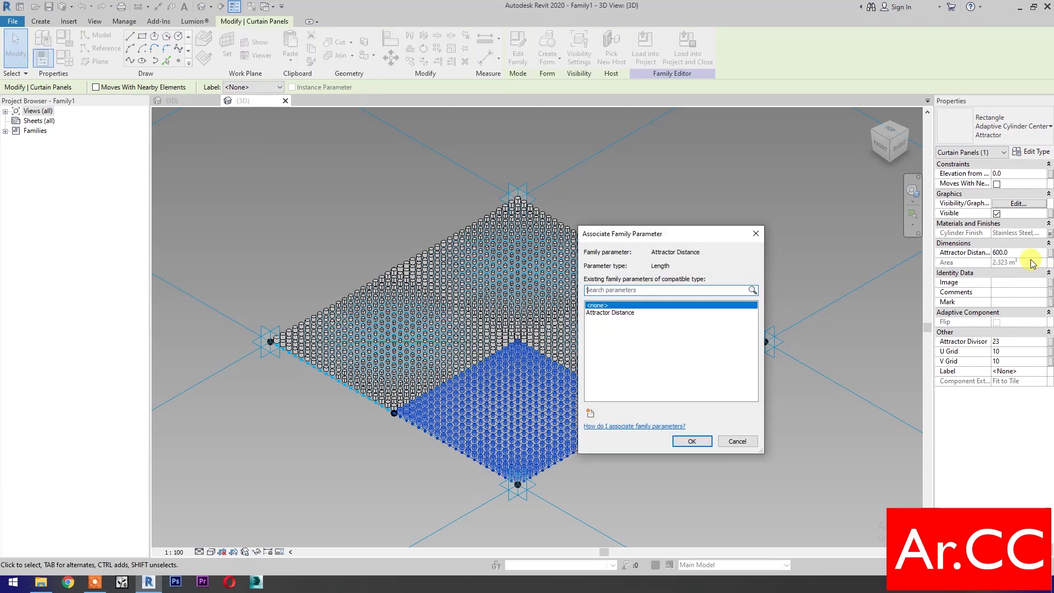
left_click(609, 312)
left_click(689, 441)
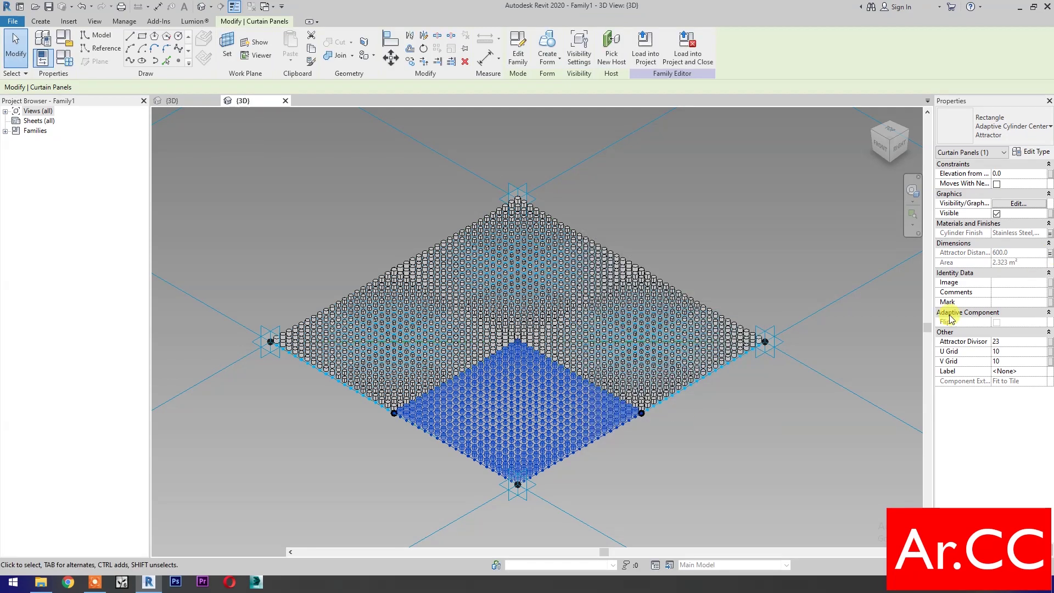
- Associate the bottommost panel's Attractor Divisor with a new type-based family parameter named Attractor Divisor 4
left_click(1050, 342)
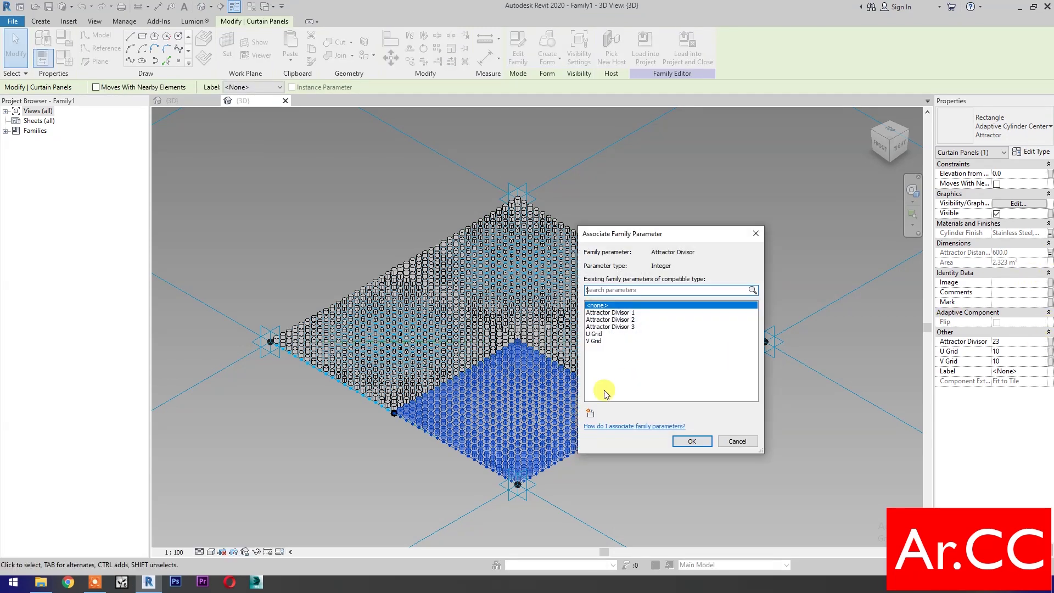
left_click(590, 413)
type("Attractor Divisor 4")
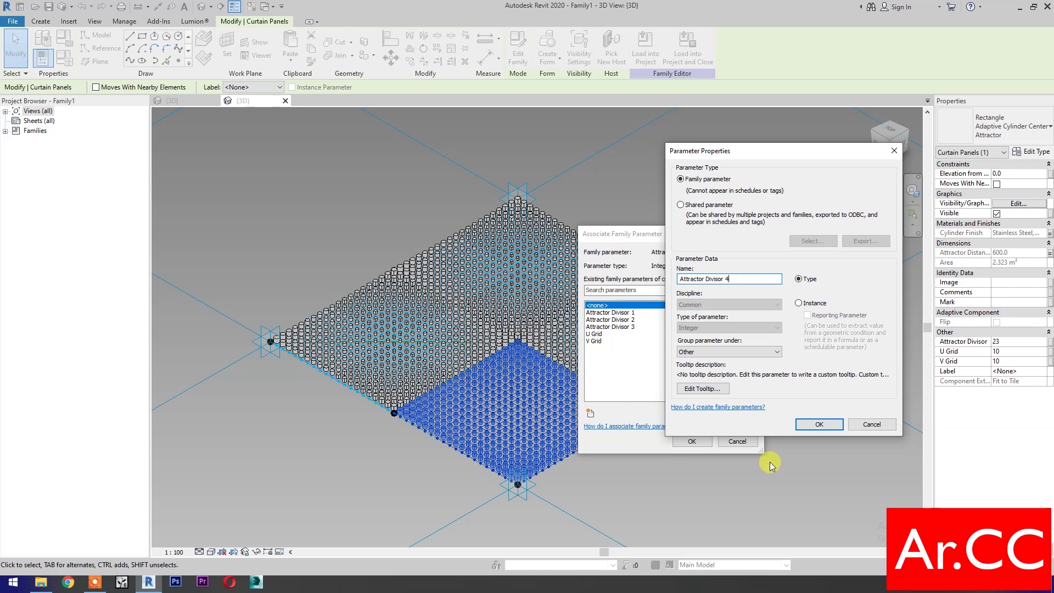
left_click(829, 425)
left_click(694, 441)
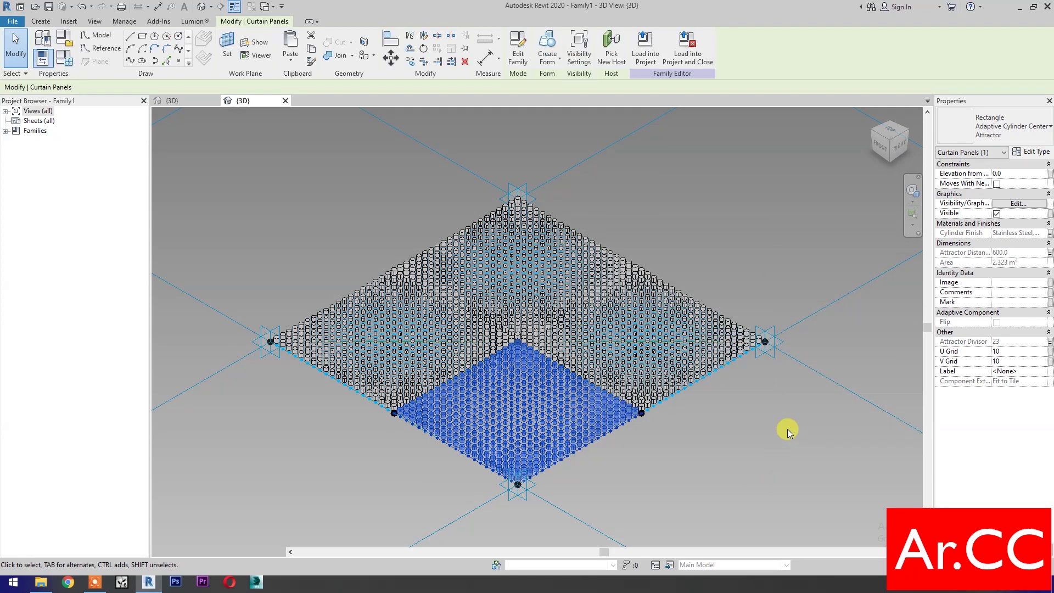
- Associate the bottommost panel's U Grid and V Grid with the existing family parameters of the same names
left_click(1050, 352)
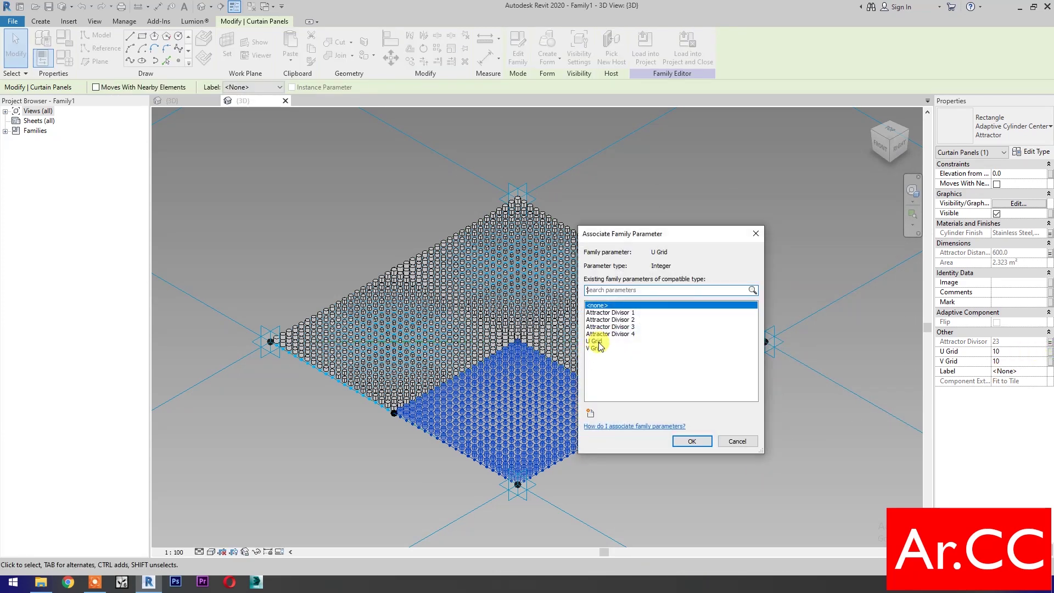
left_click(595, 341)
left_click(681, 441)
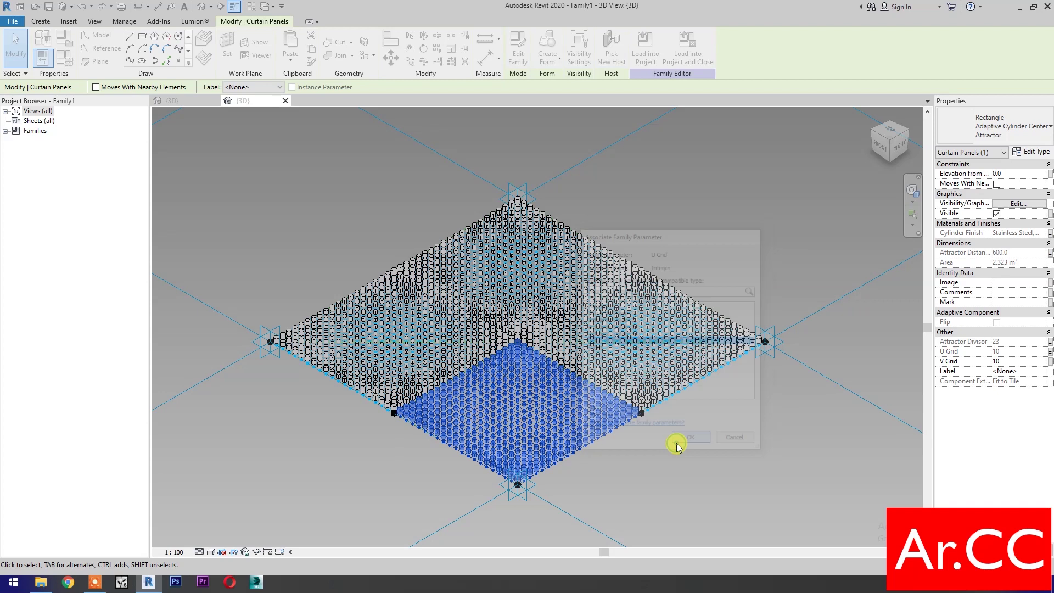
left_click(1050, 361)
left_click(598, 348)
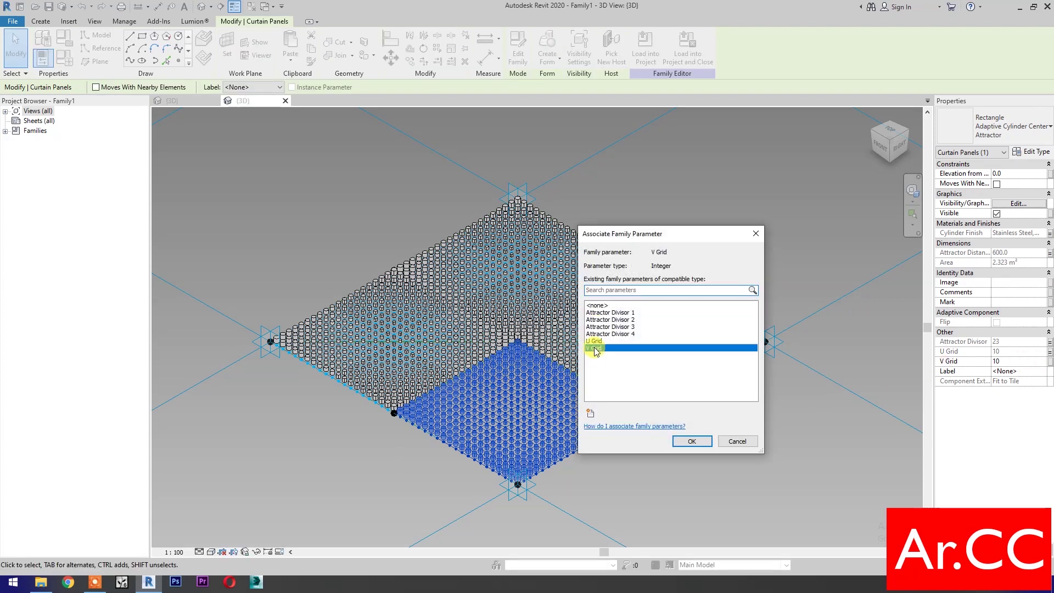
left_click(691, 442)
left_click(628, 483)
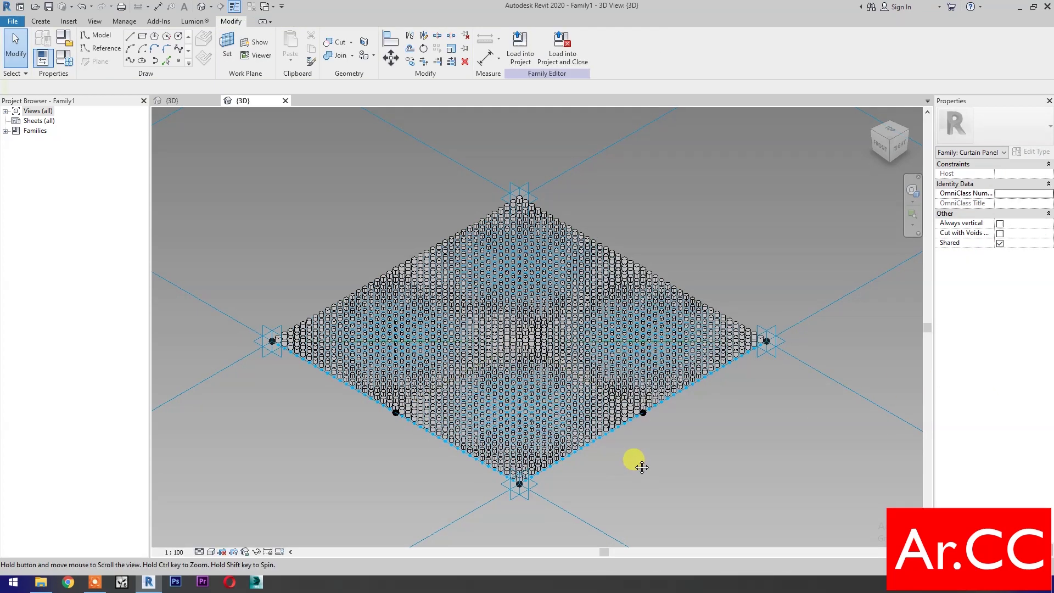
- Set the family's U Grid and V Grid parameters to 6 in Family Types
middle_click_drag(642, 468, 753, 454)
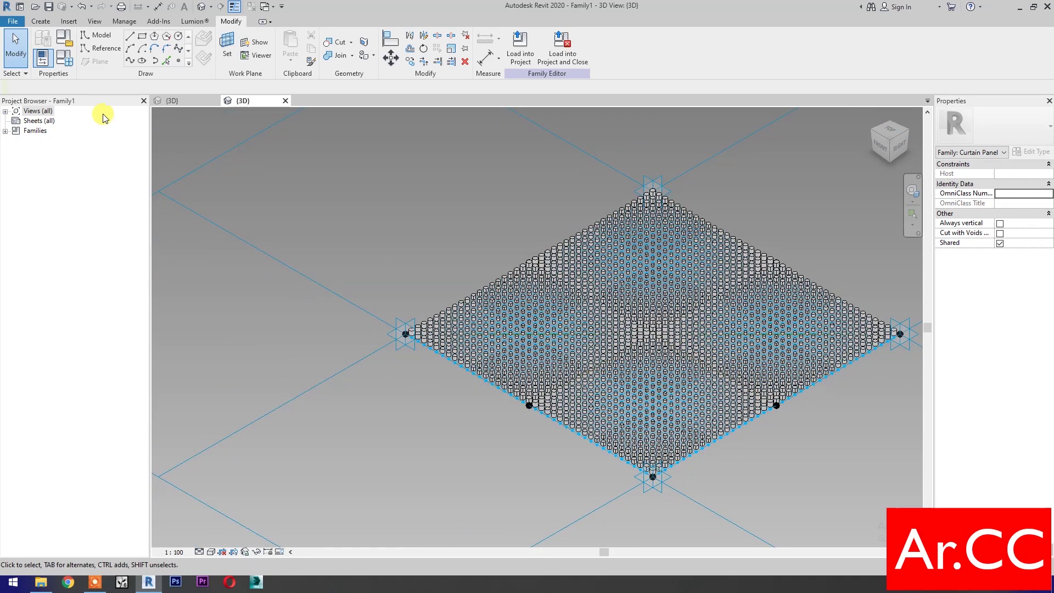
left_click(70, 60)
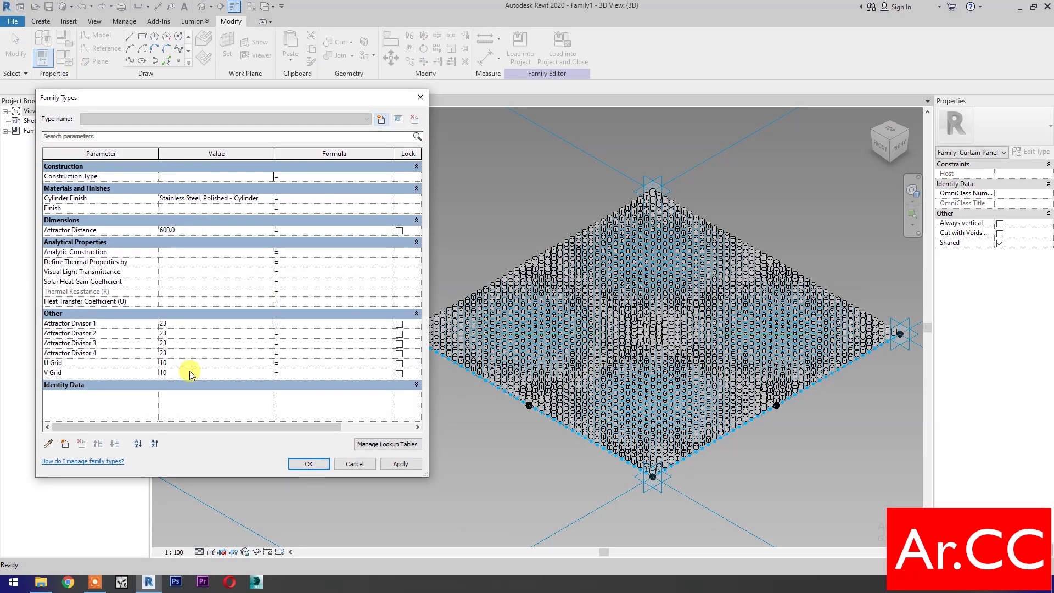
left_click(178, 363)
left_click(177, 373)
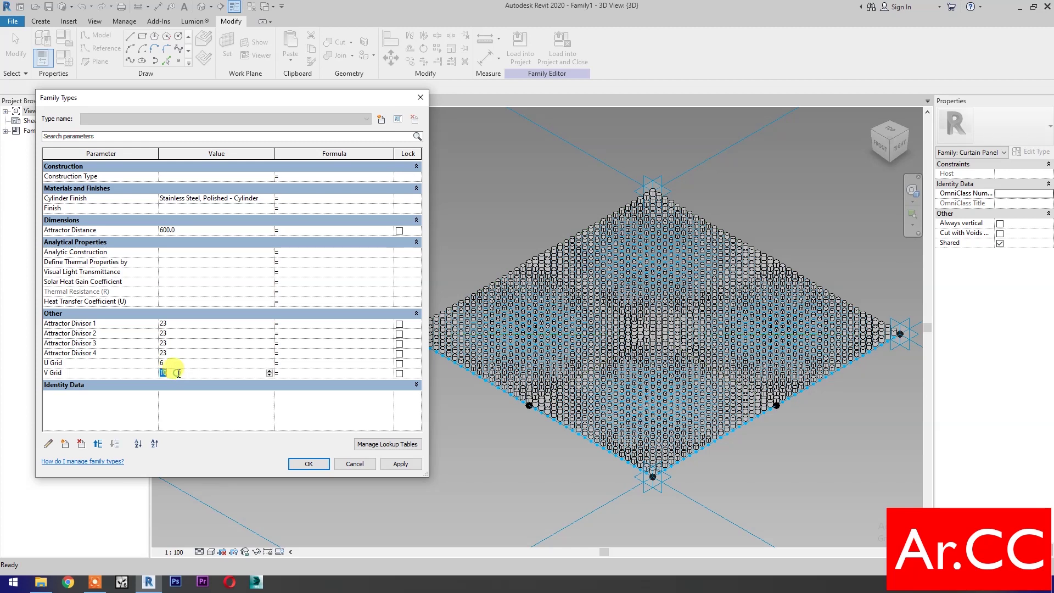
- Set Attractor Divisor 1 to 15, Divisor 2 to 18, Divisor 3 to 16 and Divisor 4 to 19, and apply the values
left_click(182, 325)
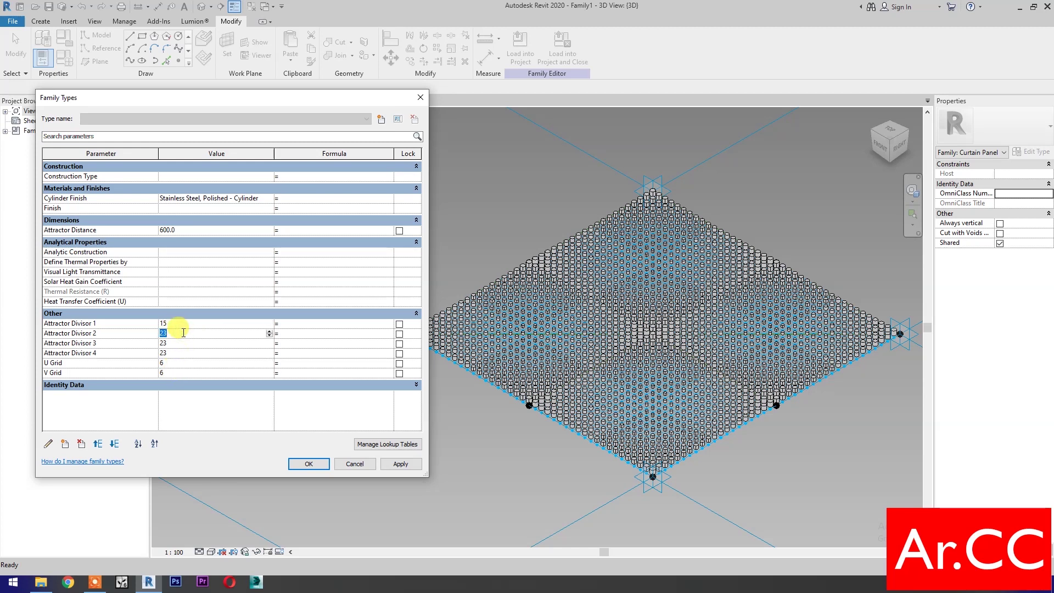
left_click(184, 333)
type("18")
left_click(183, 343)
type("16")
left_click(183, 351)
type("1")
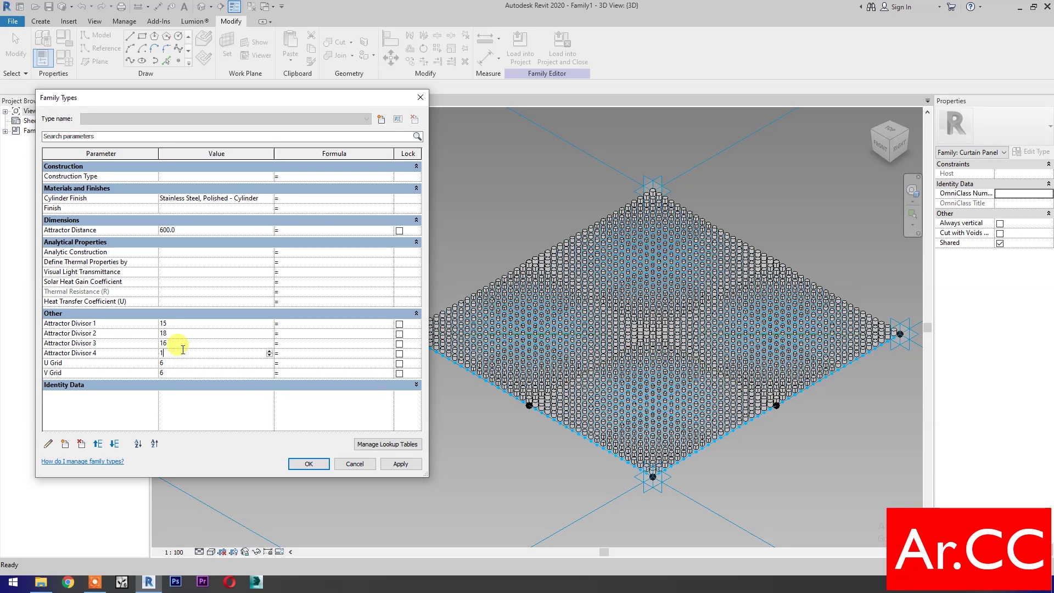
left_click(406, 465)
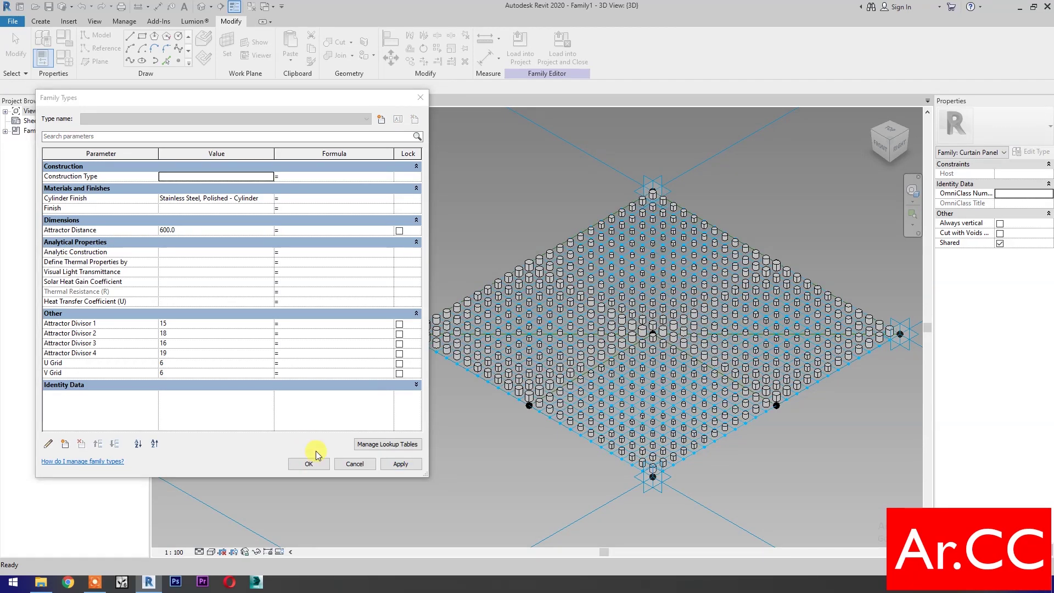
left_click(307, 464)
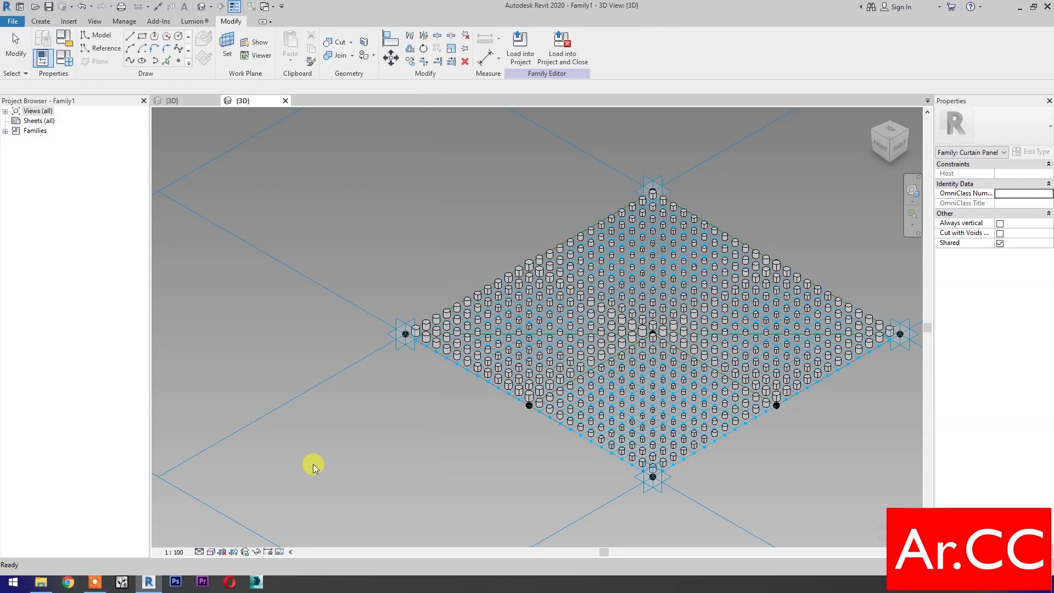
- Turn off the Shared property of the curtain panel family
middle_click_drag(549, 482, 419, 478)
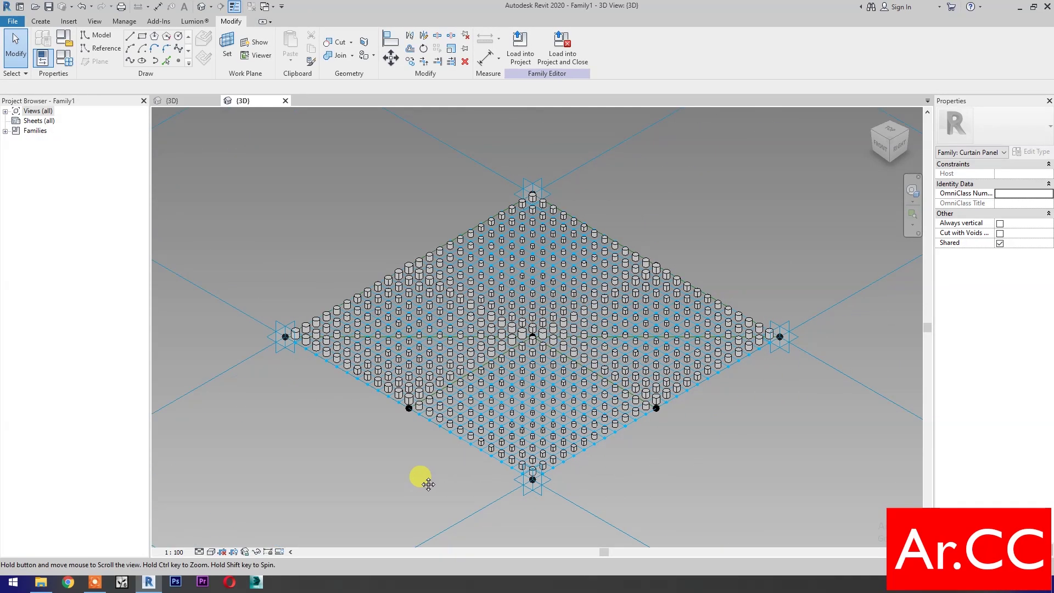
left_click(913, 190)
mouse_move(713, 401)
left_mouse_down()
mouse_move(758, 396)
mouse_move(743, 430)
mouse_move(694, 390)
mouse_move(756, 449)
mouse_move(732, 396)
left_mouse_up()
left_click(900, 181)
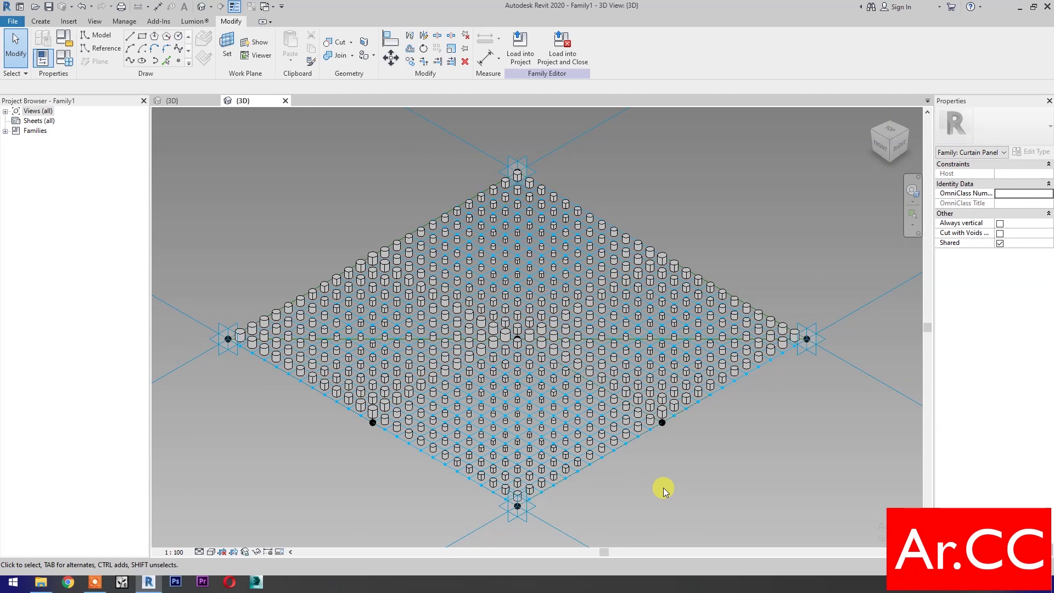
left_click(999, 243)
left_click(16, 37)
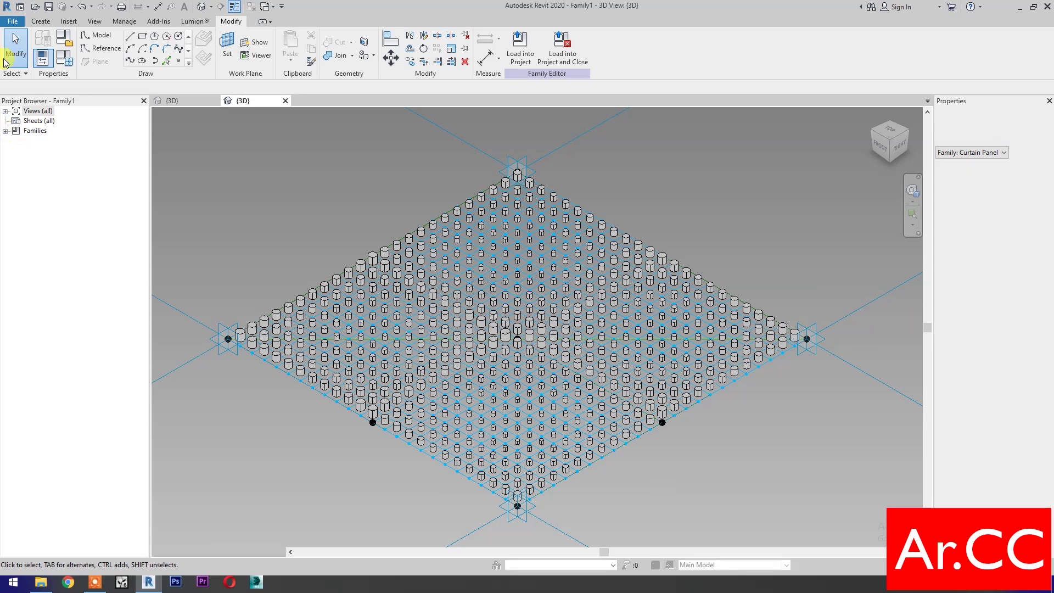
- Save the family to the Desktop as Adaptive Cylinder Multiple Point Attractors, load it into the project and close it
left_click(48, 7)
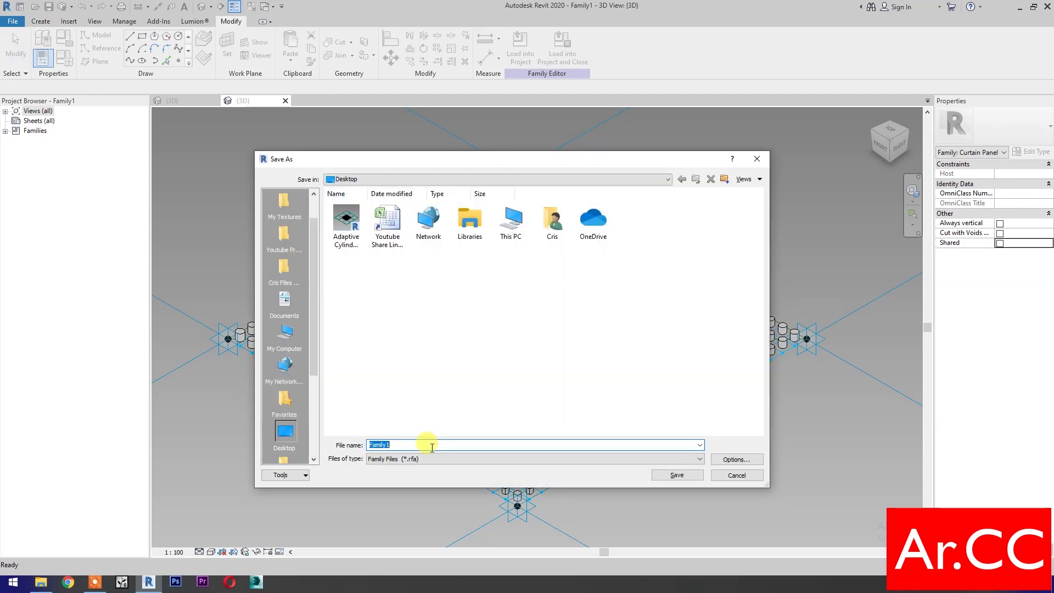
type("Adaptive Cylinder Multiple Poi")
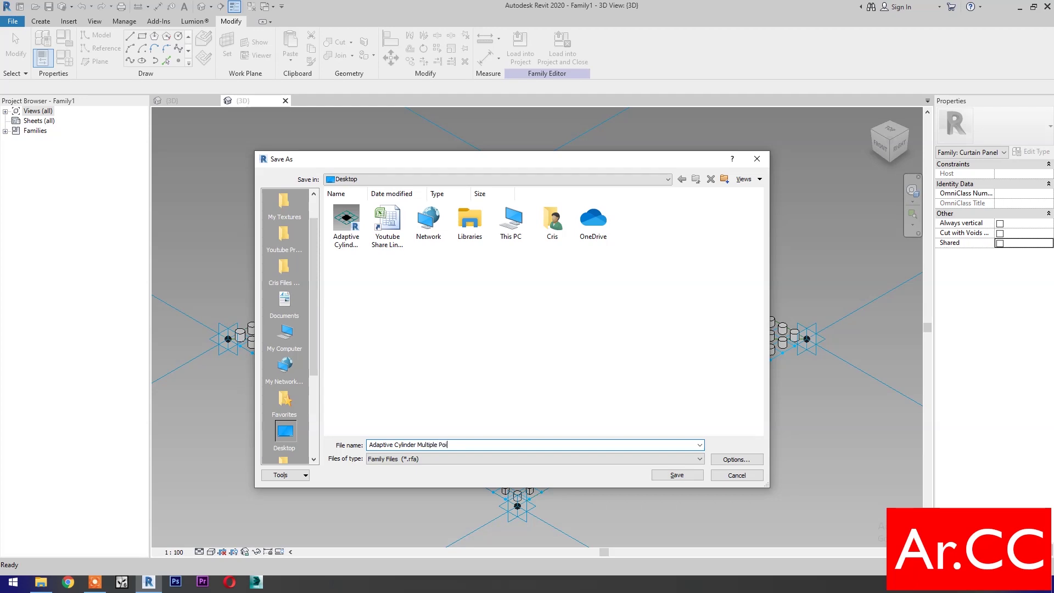
type("nt Attractors")
left_click(671, 475)
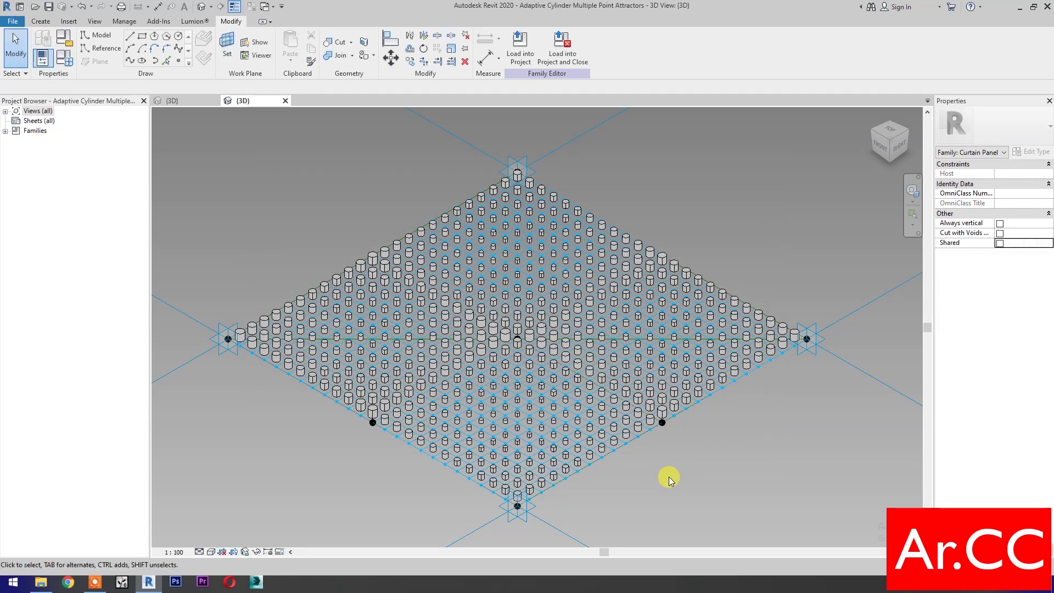
left_click(562, 52)
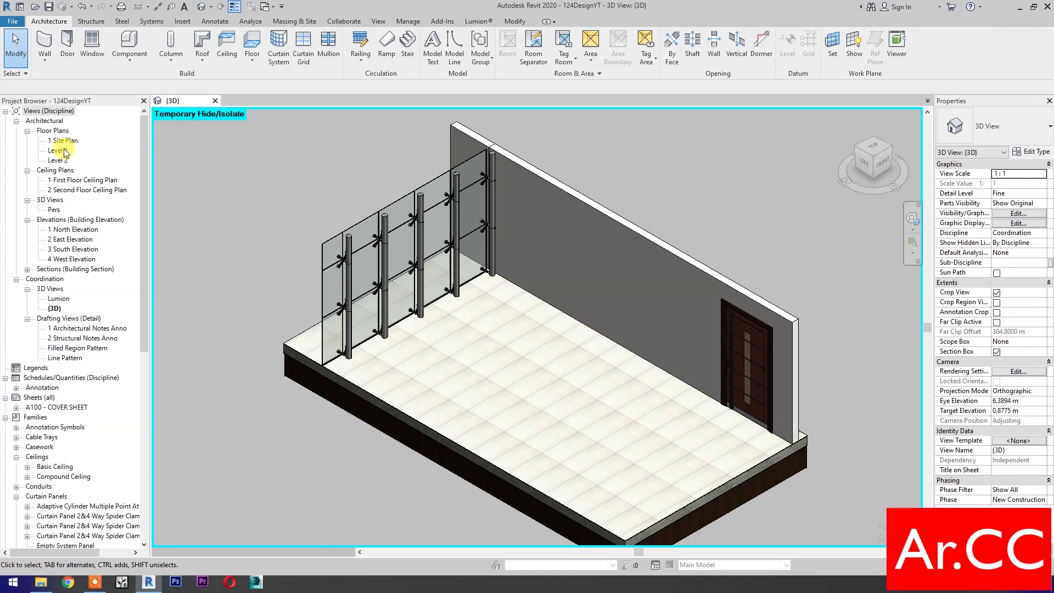
- Draw a vertical reference plane in the Level 1 floor plan along the inner face of the 150 mm concrete wall, at its upper end
double_click(63, 150)
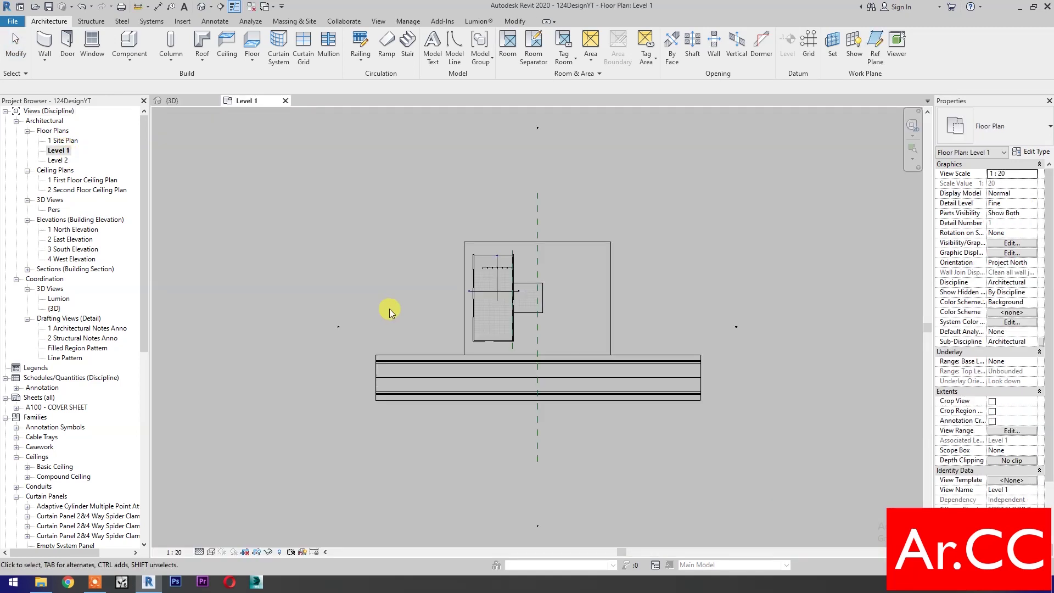
scroll(509, 245, "up", 5)
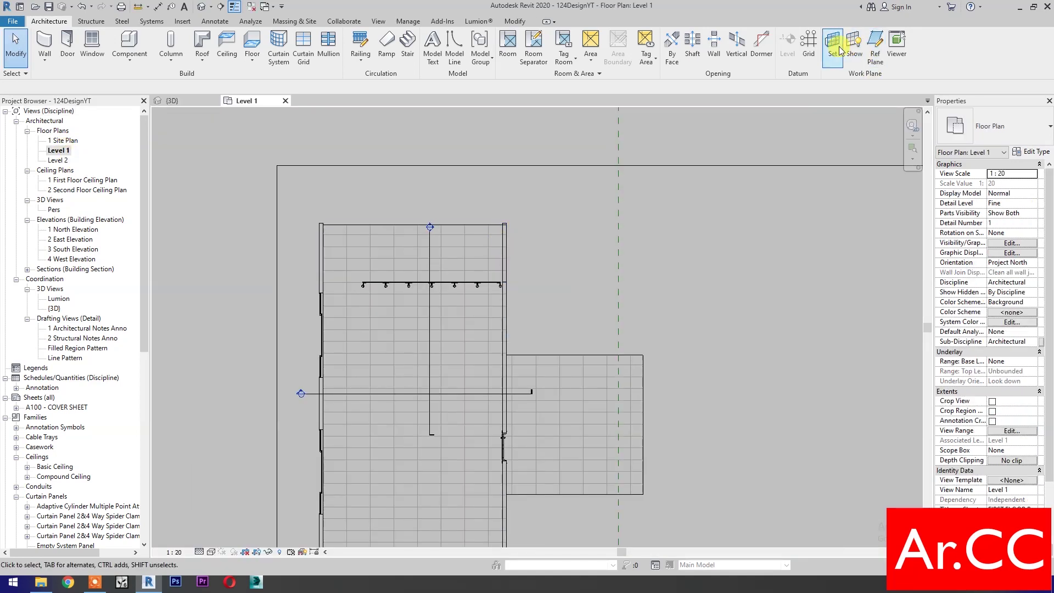
left_click(876, 44)
scroll(502, 206, "up", 3)
left_click(495, 208)
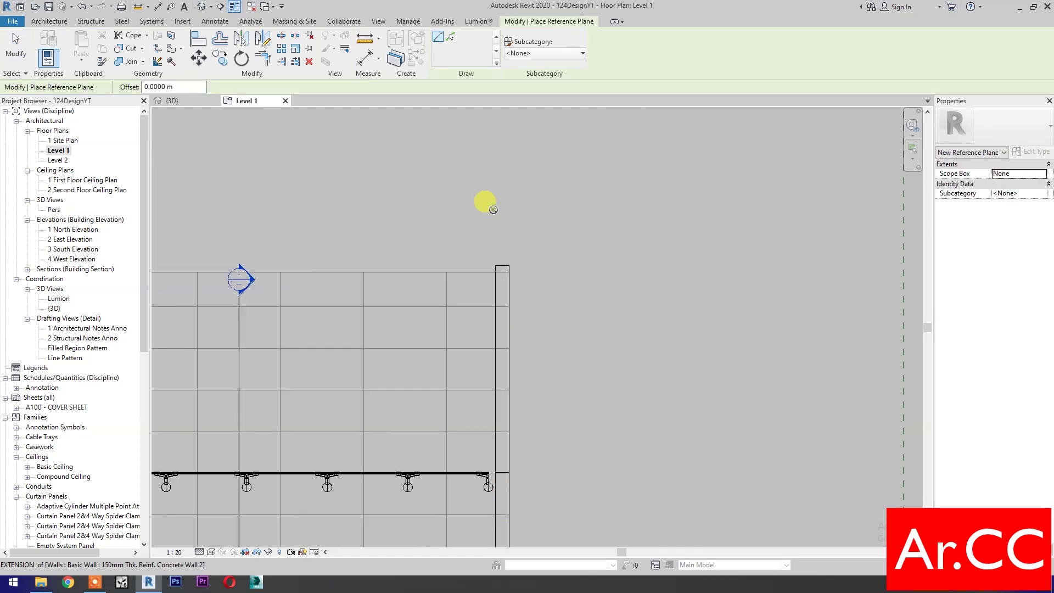
left_click(496, 364)
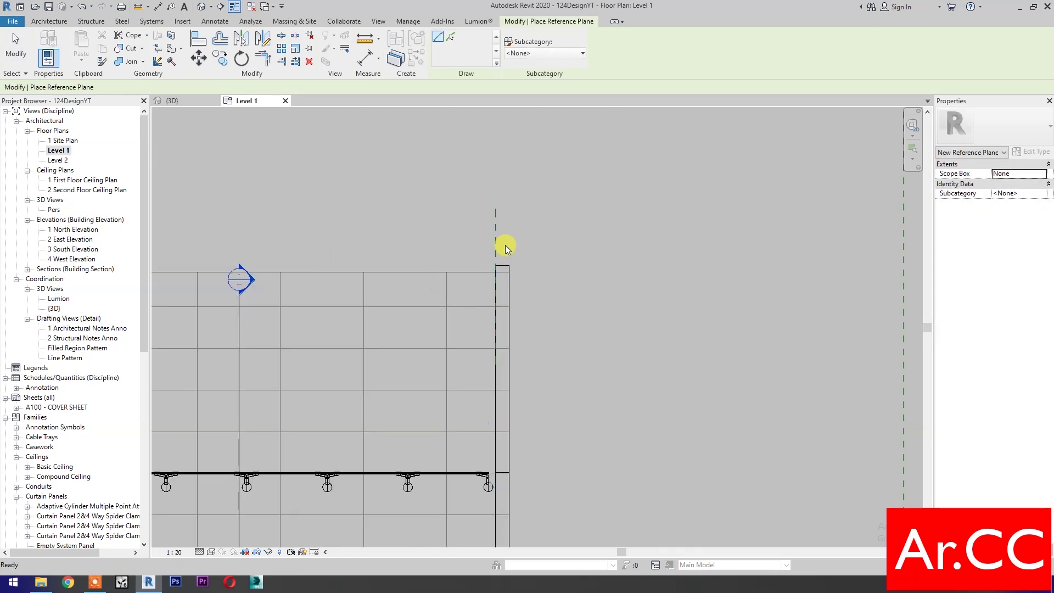
key("Escape")
key("Escape")
- Name the new reference plane along the wall's inner face REF X
left_click(495, 228)
left_click(1011, 193)
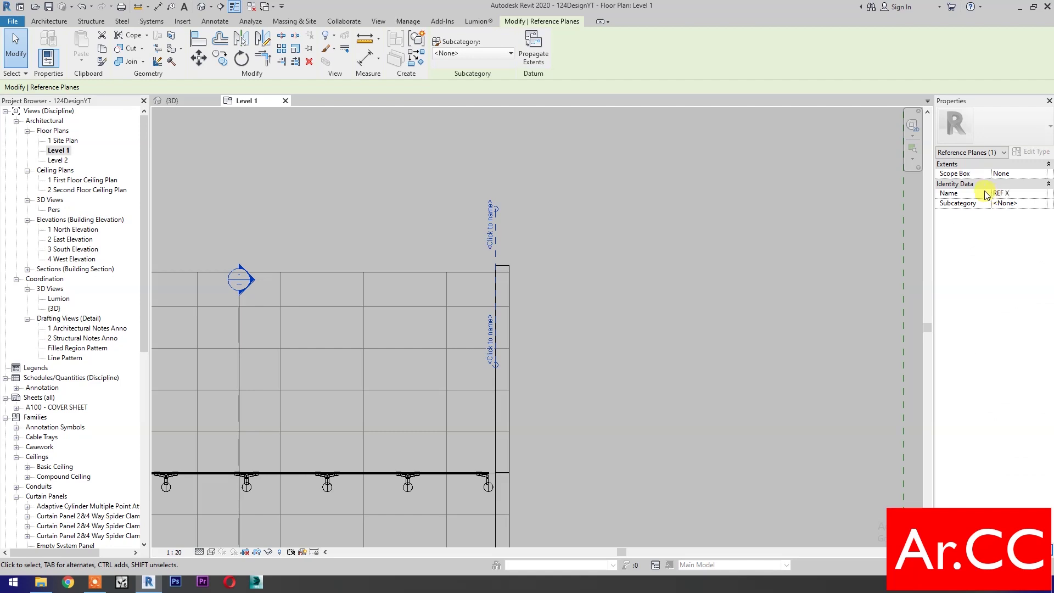
left_click(629, 336)
- Open the Section 2 view from its section marker in the Level 1 floor plan
scroll(348, 294, "down", 2)
middle_click_drag(348, 295, 530, 188)
double_click(466, 173)
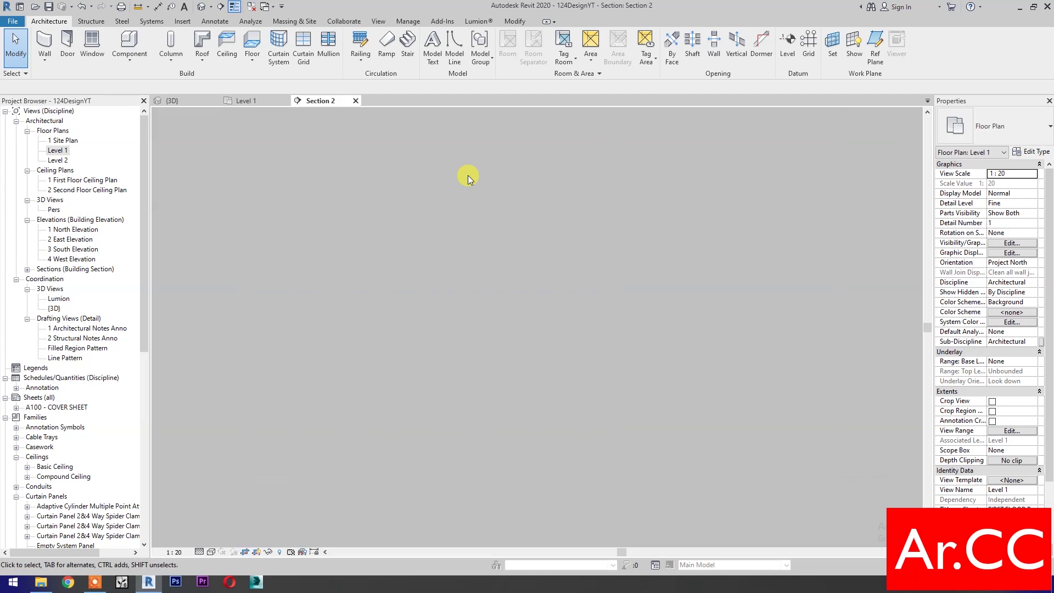
- Show mass form and floors, and create a new in-place mass in Section 2
left_click(306, 22)
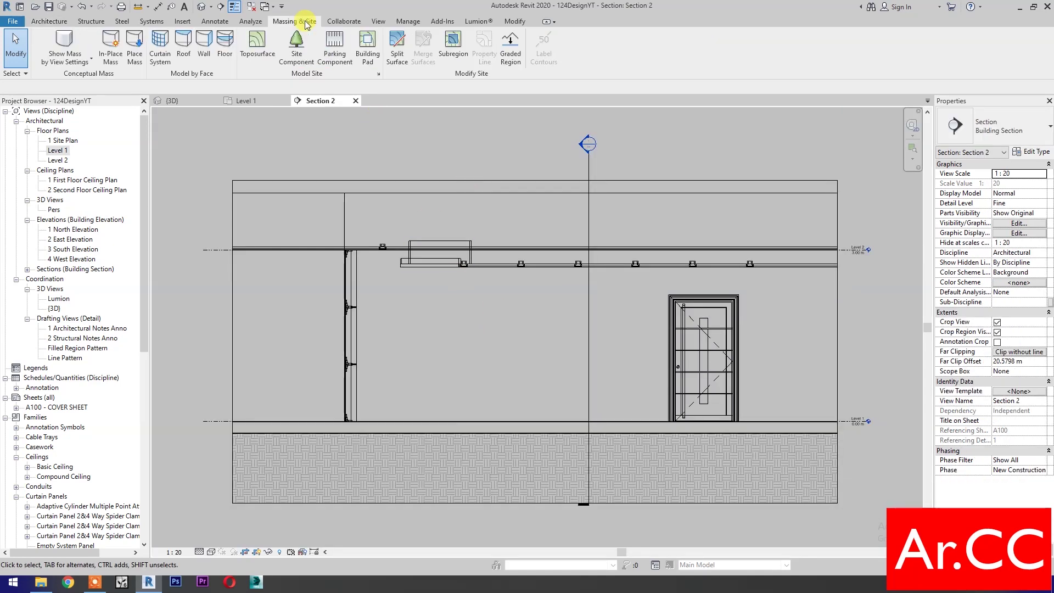
left_click(58, 42)
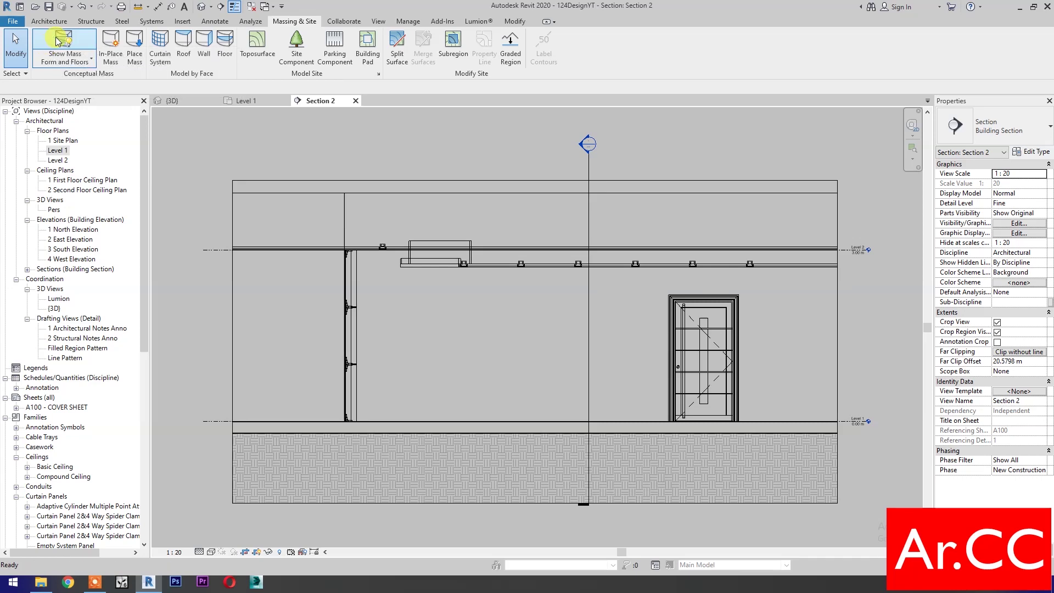
left_click(108, 44)
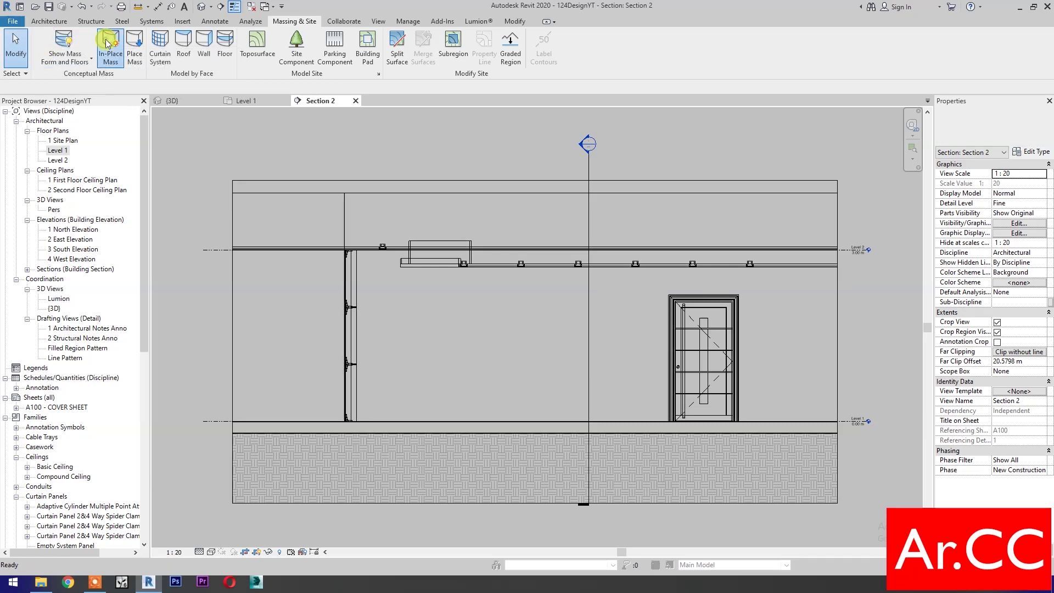
left_click(357, 366)
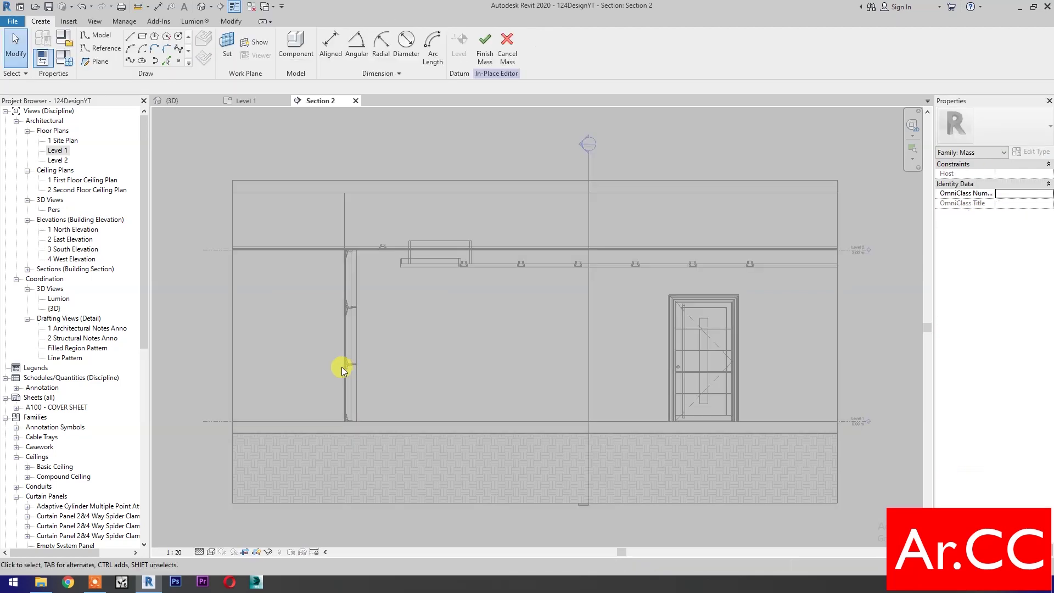
- Sketch a rectangle about 4.8 m wide and 2.1 m high on the REF X work plane, between the glass wall and the door
left_click(144, 37)
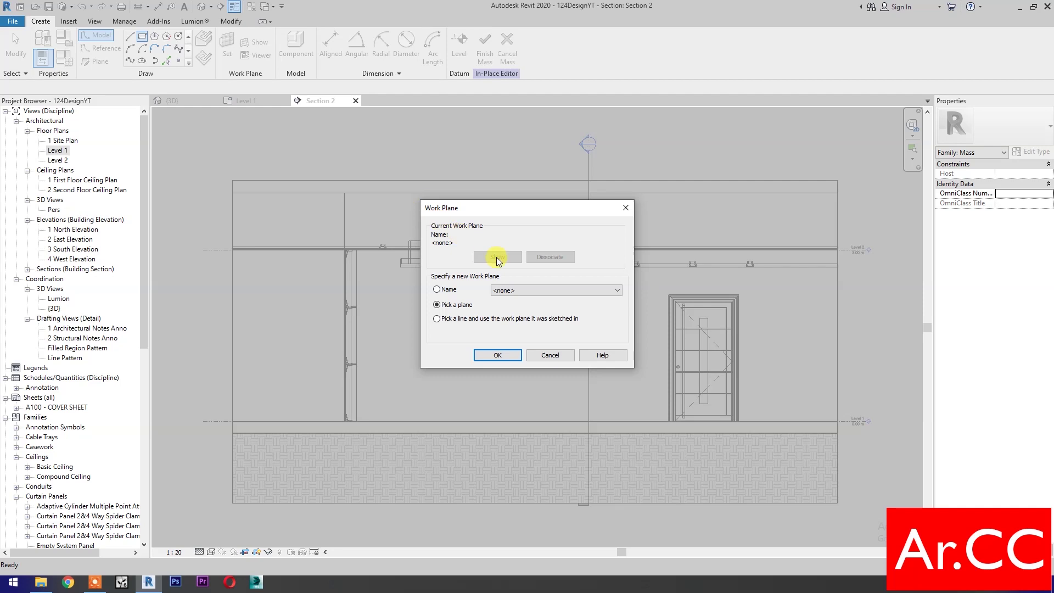
left_click(505, 289)
left_click(506, 329)
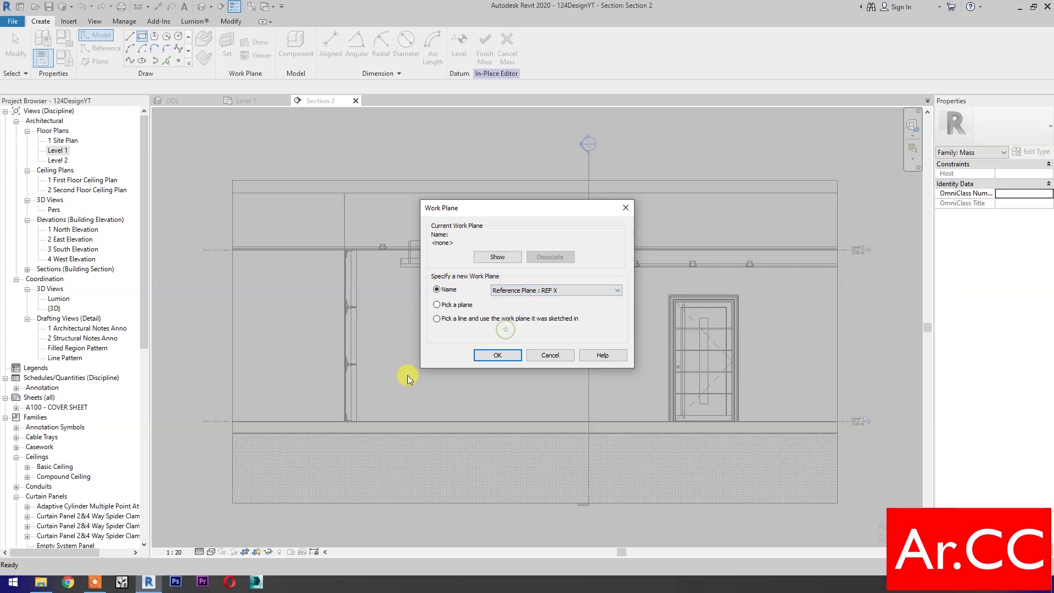
left_click(494, 355)
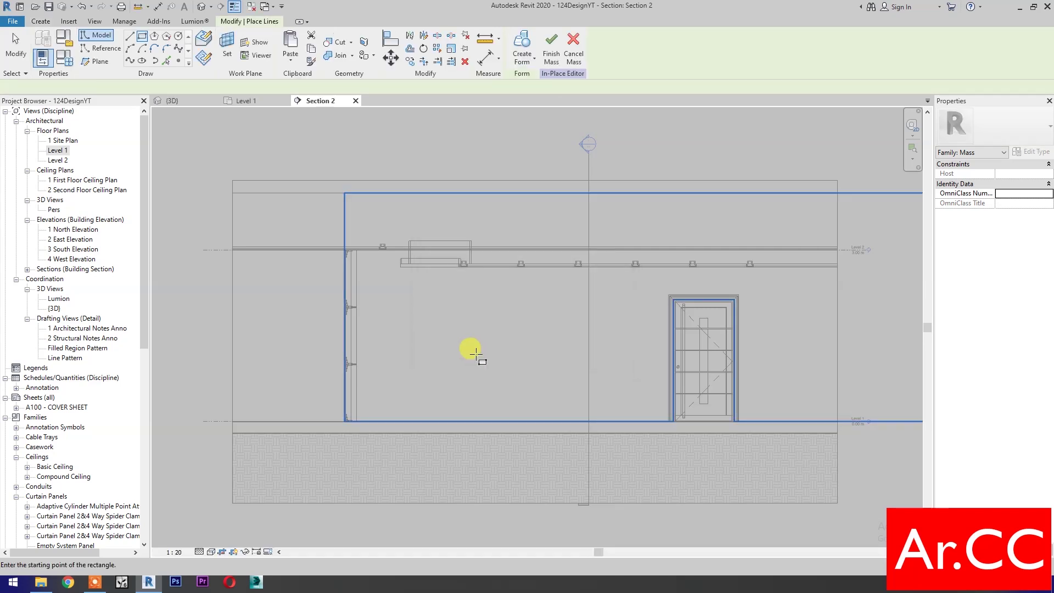
left_click(375, 407)
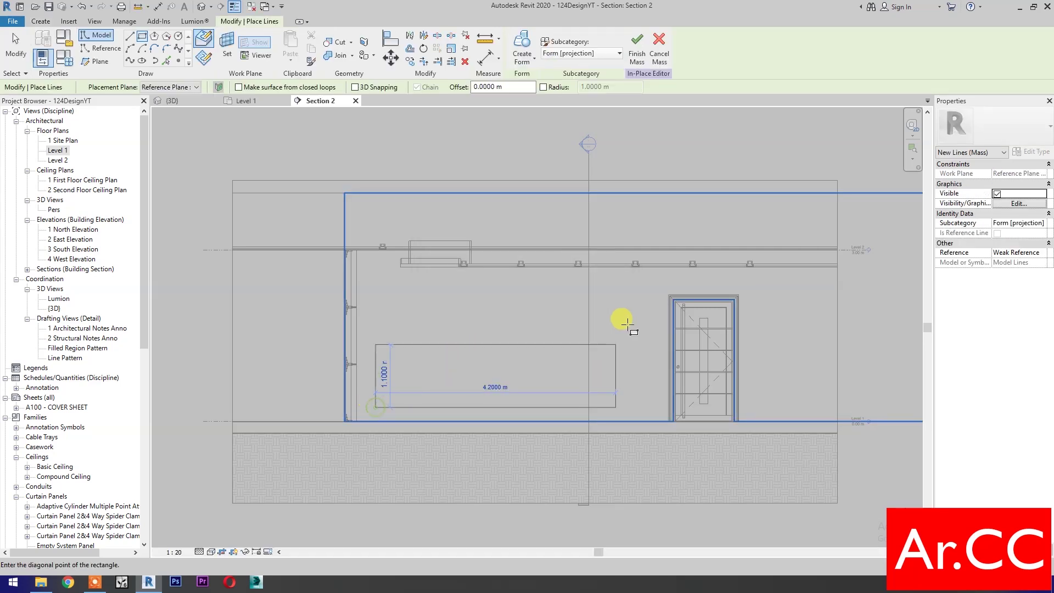
left_click(650, 286)
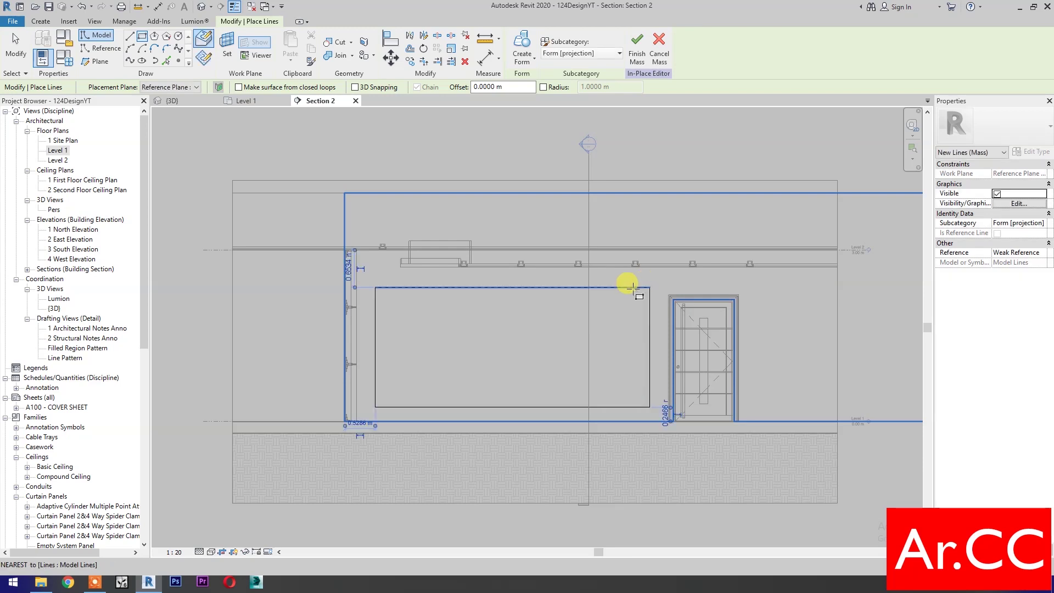
key("Escape")
key("Escape")
- Convert the whole rectangle chain to reference lines and create a flat surface form from it
key("Tab")
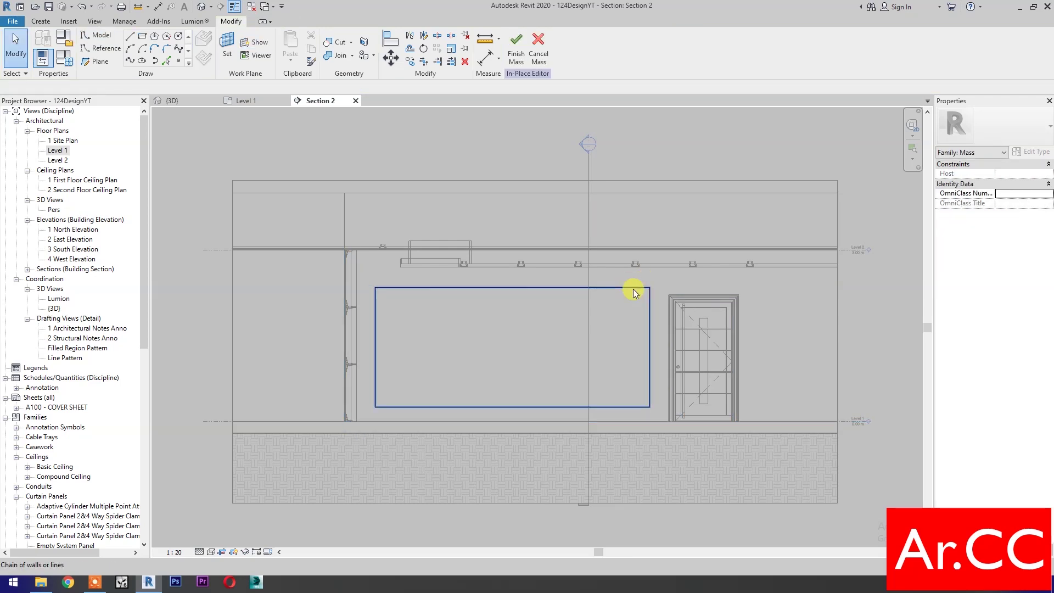
left_click(634, 289)
left_click(998, 254)
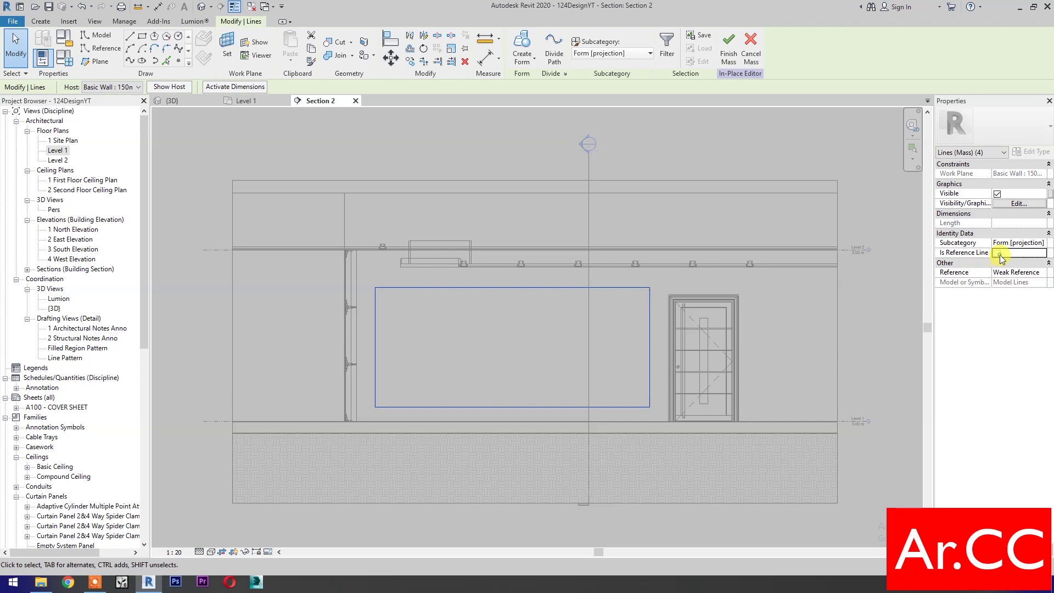
left_click(524, 44)
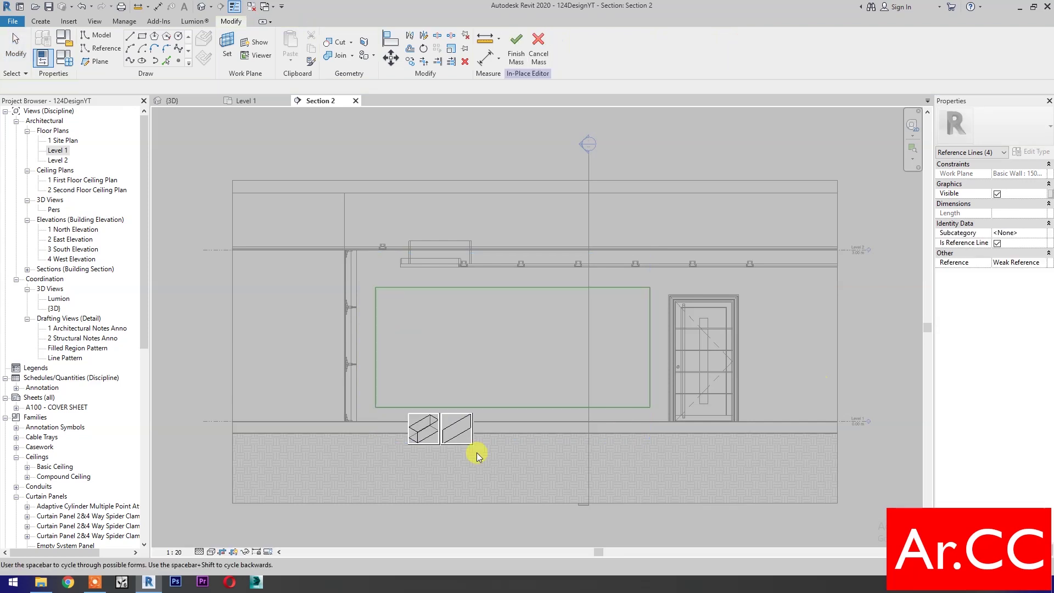
left_click(459, 429)
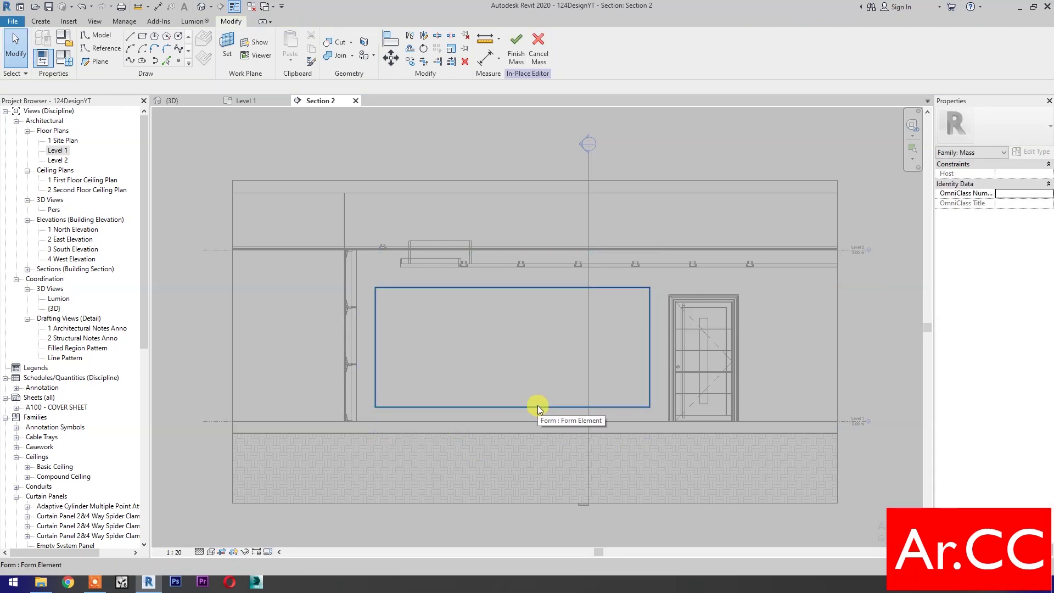
- Divide the surface of the rectangular form
key("Tab")
key("Tab")
key("Tab")
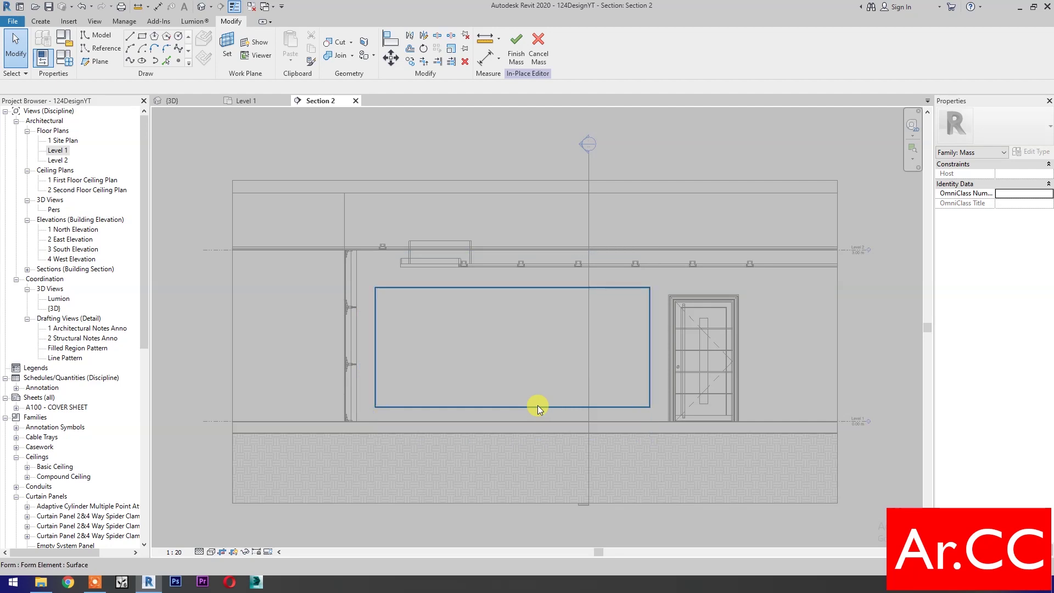
left_click(538, 407)
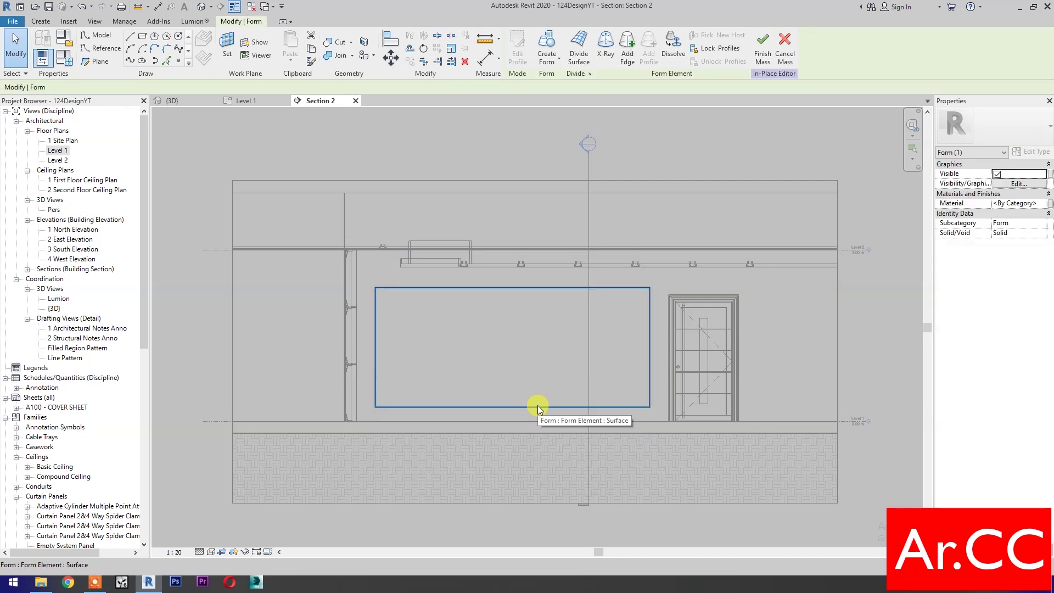
left_click(579, 51)
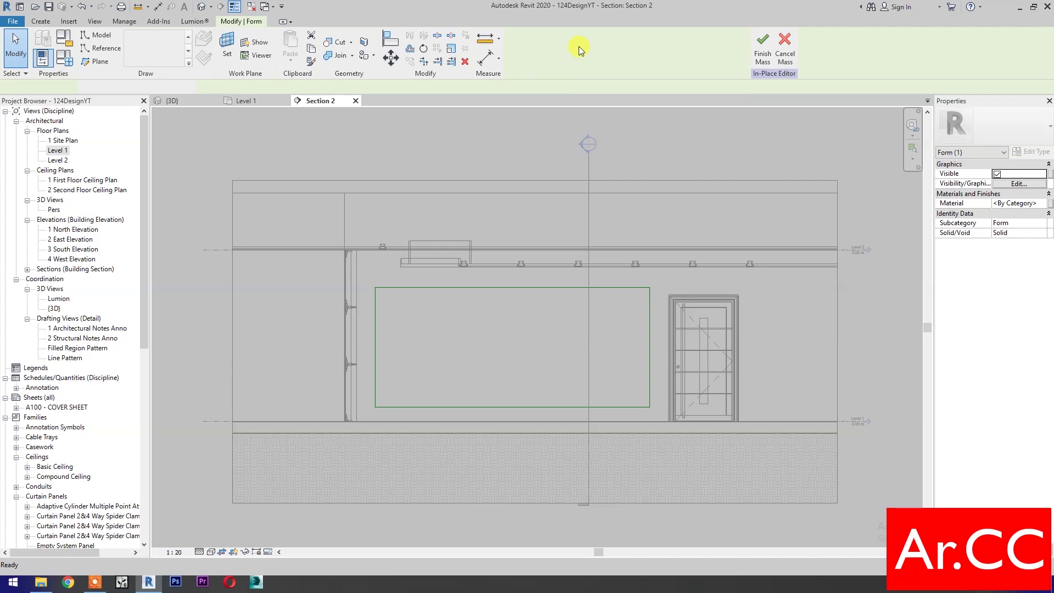
- Set the divided surface's U and V grid numbers to 1 and apply the Adaptive Cylinder Multiple Point Attractors panel
left_click(997, 213)
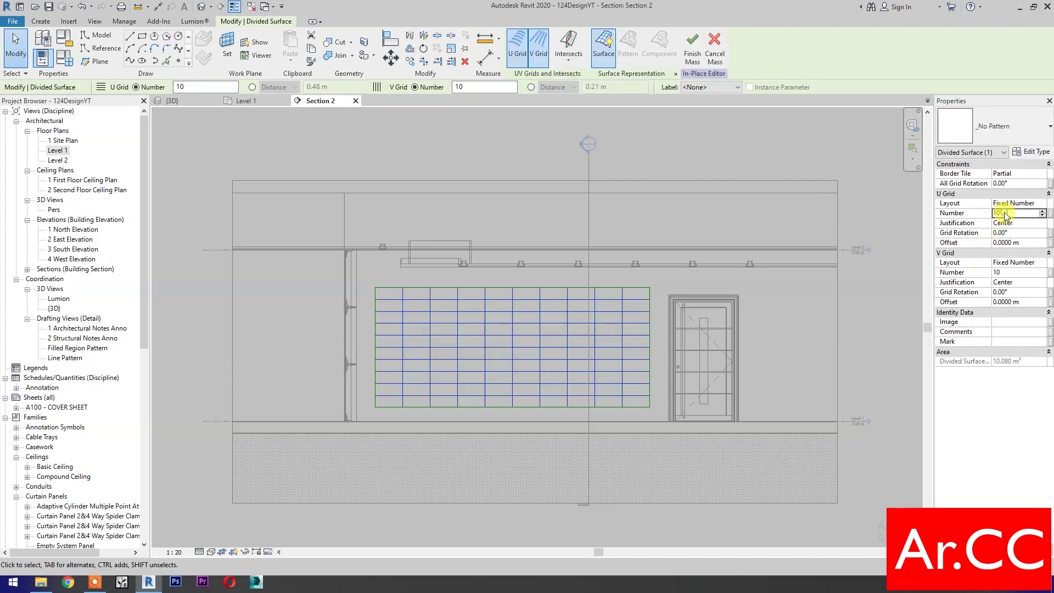
type("1")
left_click(1010, 263)
left_click(1008, 272)
type("1")
left_click(1003, 139)
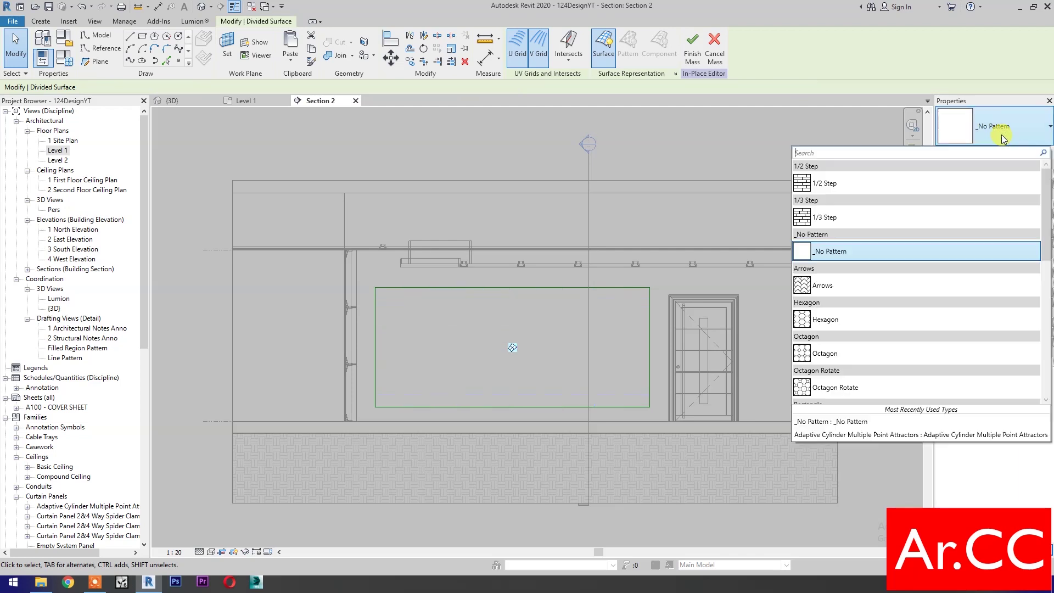
left_click(823, 435)
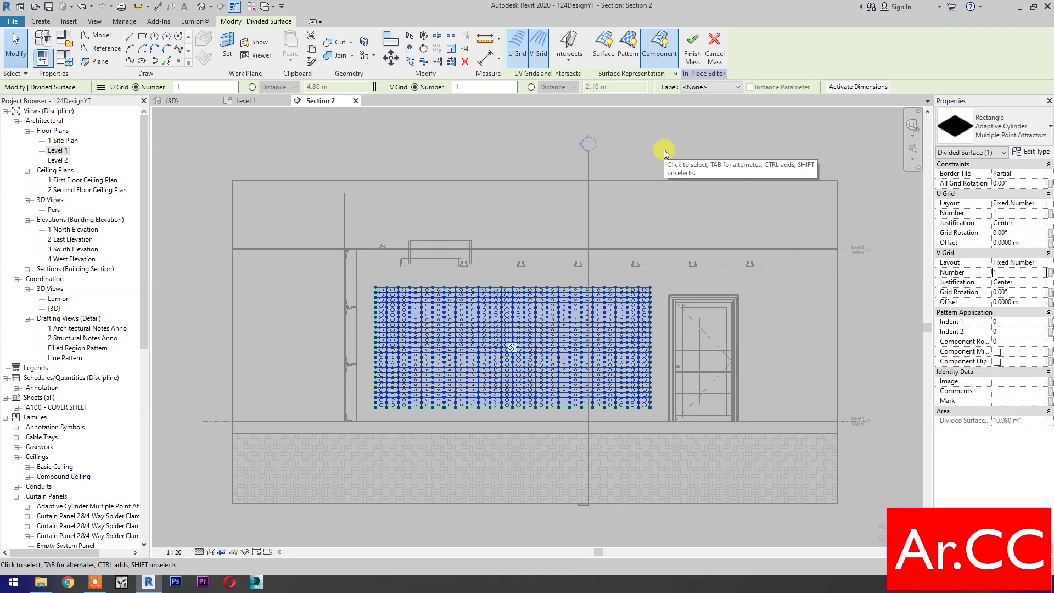
- In the {3D} view, set the panel type's U Grid to 12, Attractor Divisor 4 to 23 and Attractor Divisor 2 to 19
left_click(193, 103)
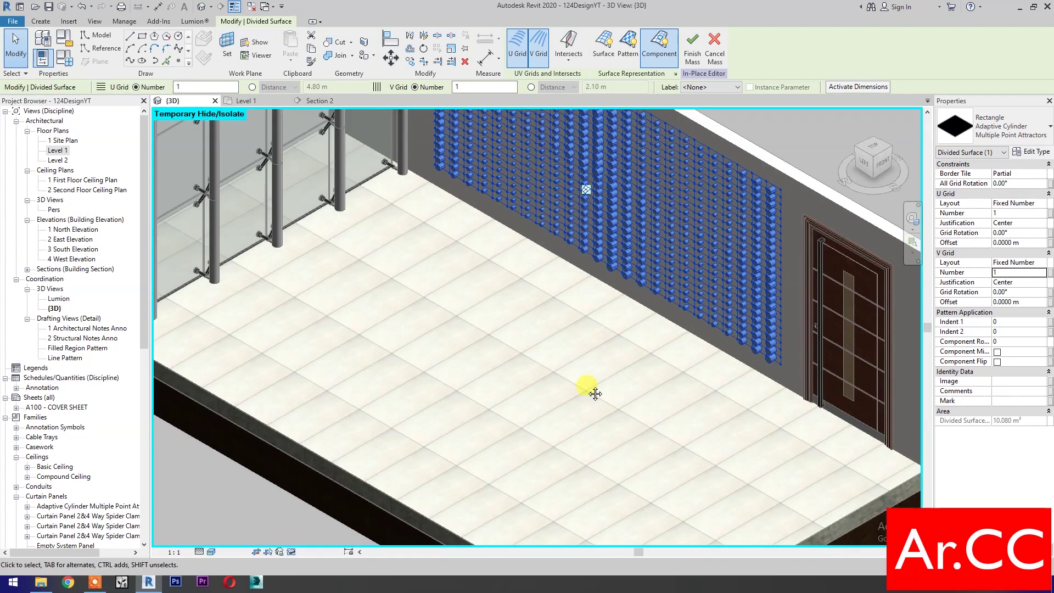
middle_click_drag(595, 394, 516, 490)
left_click(1033, 152)
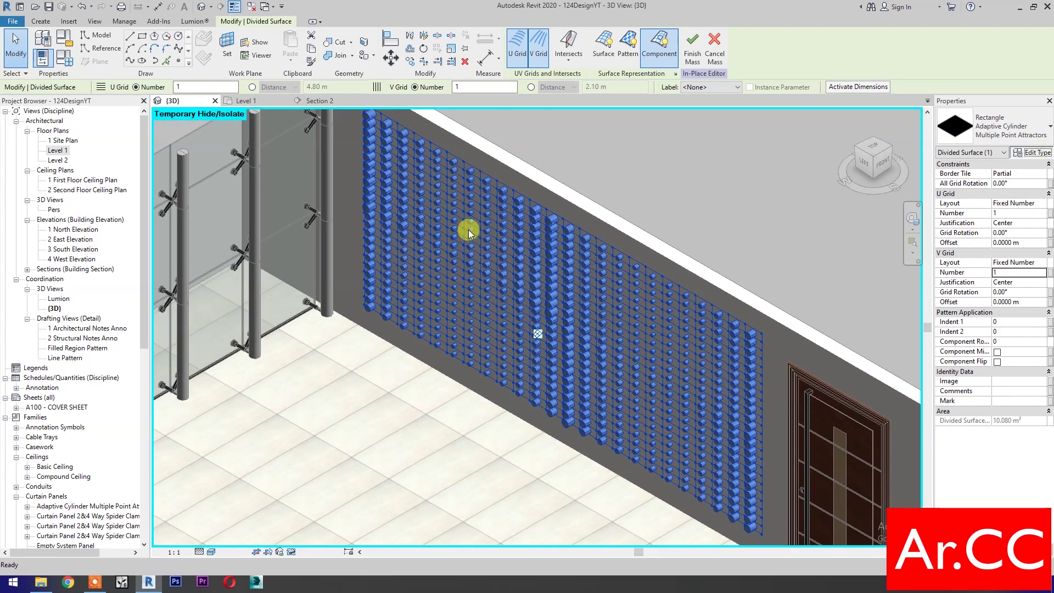
left_click_drag(311, 156, 254, 119)
scroll(245, 311, "down", 6)
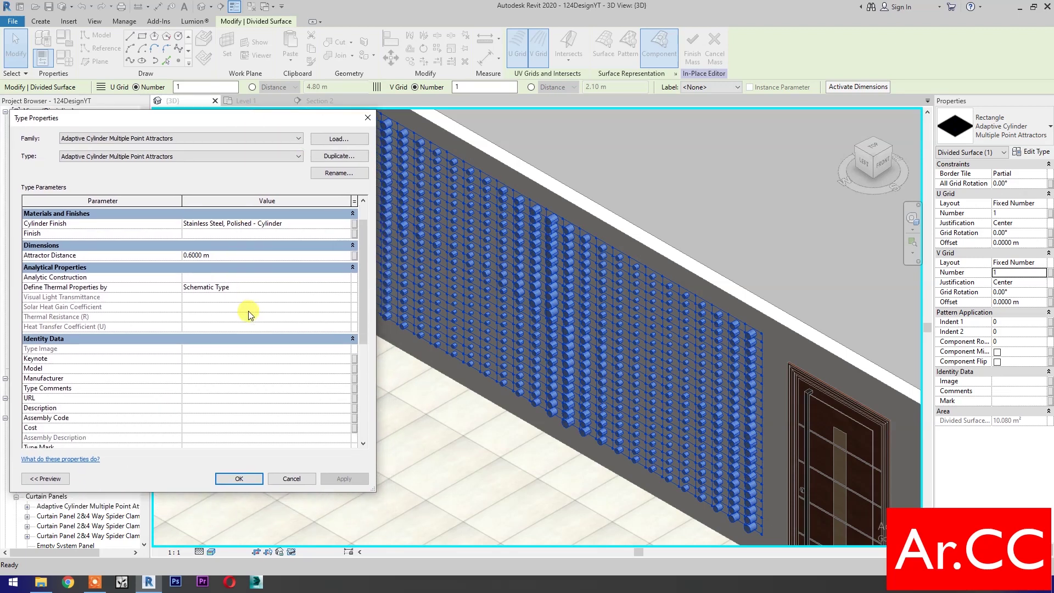
type("12")
left_click(225, 412)
type("23")
left_click(222, 391)
type("19")
left_click(342, 482)
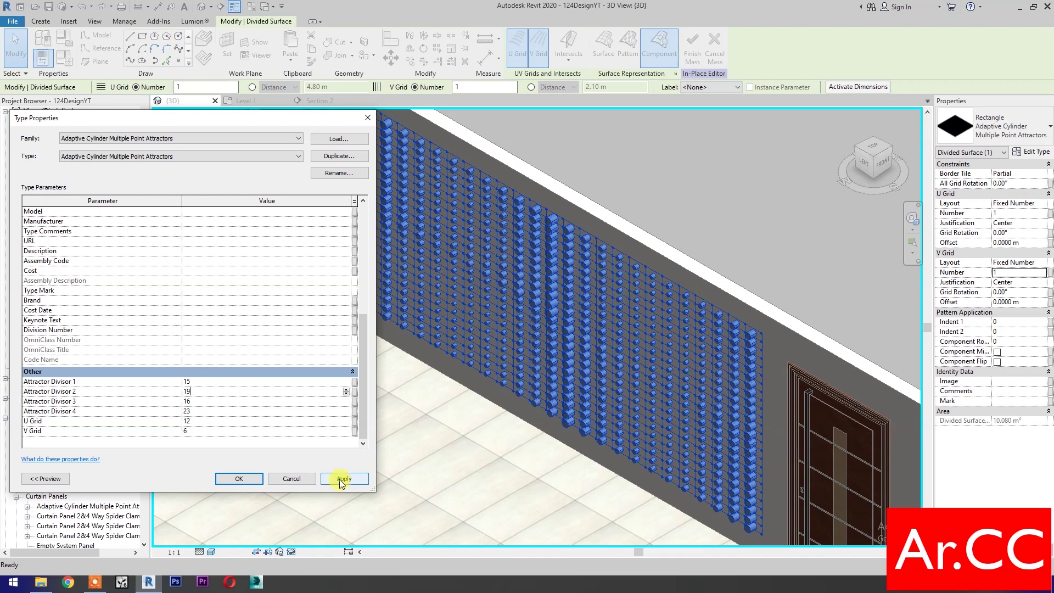
left_click(239, 479)
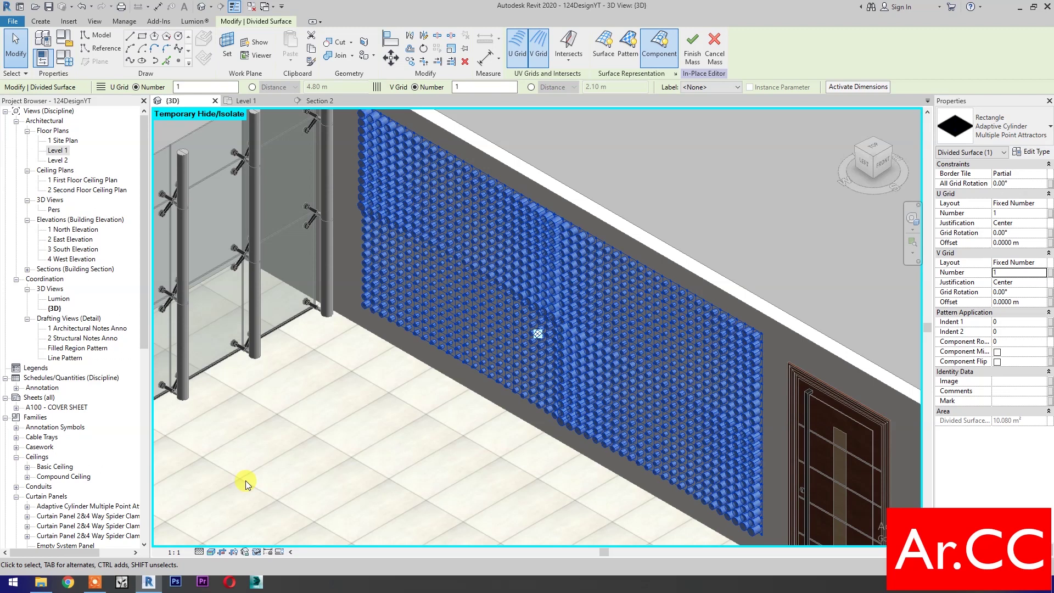
- Finish the in-place mass and inspect the cylinder panels on the wall up close
left_click(693, 46)
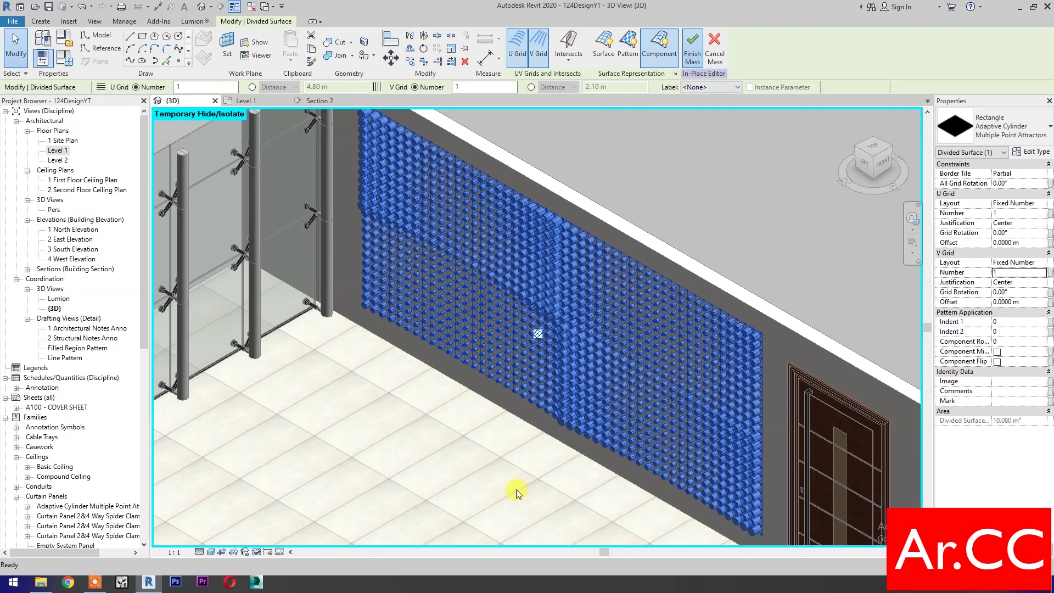
scroll(472, 481, "up", 4)
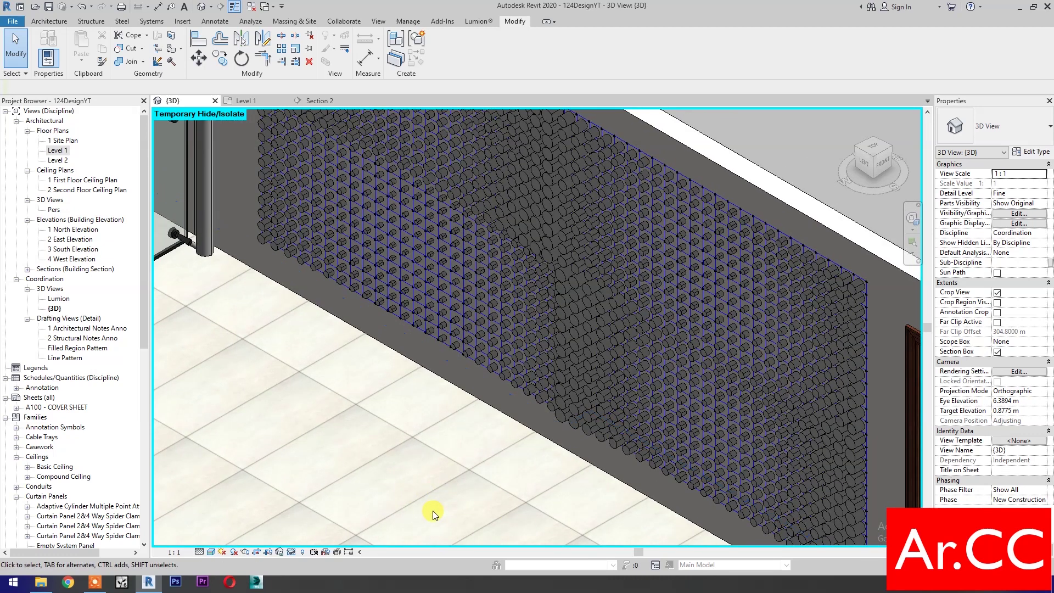
middle_click_drag(440, 427, 451, 503, "shift")
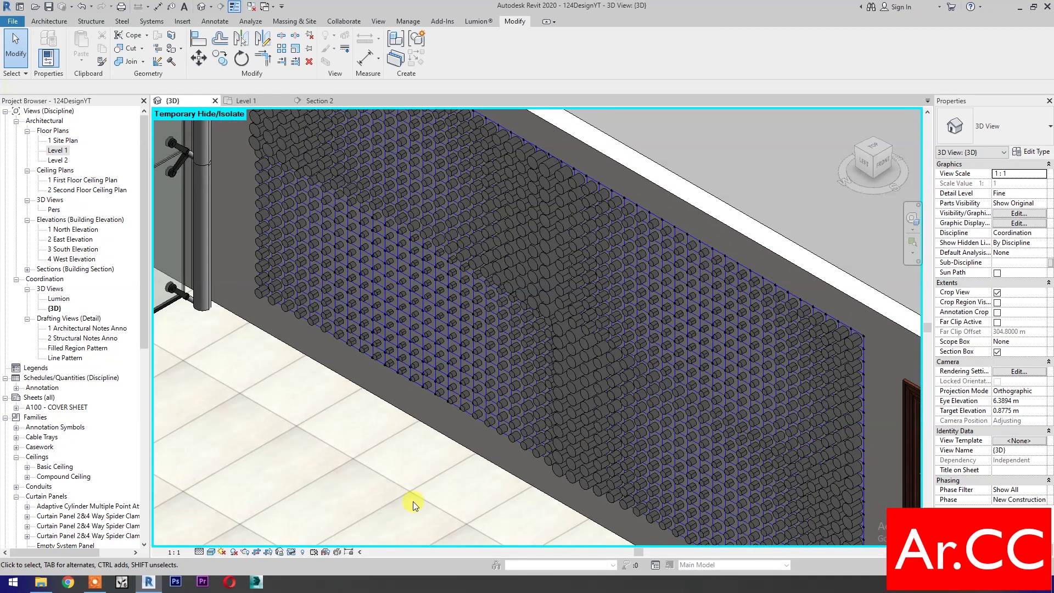